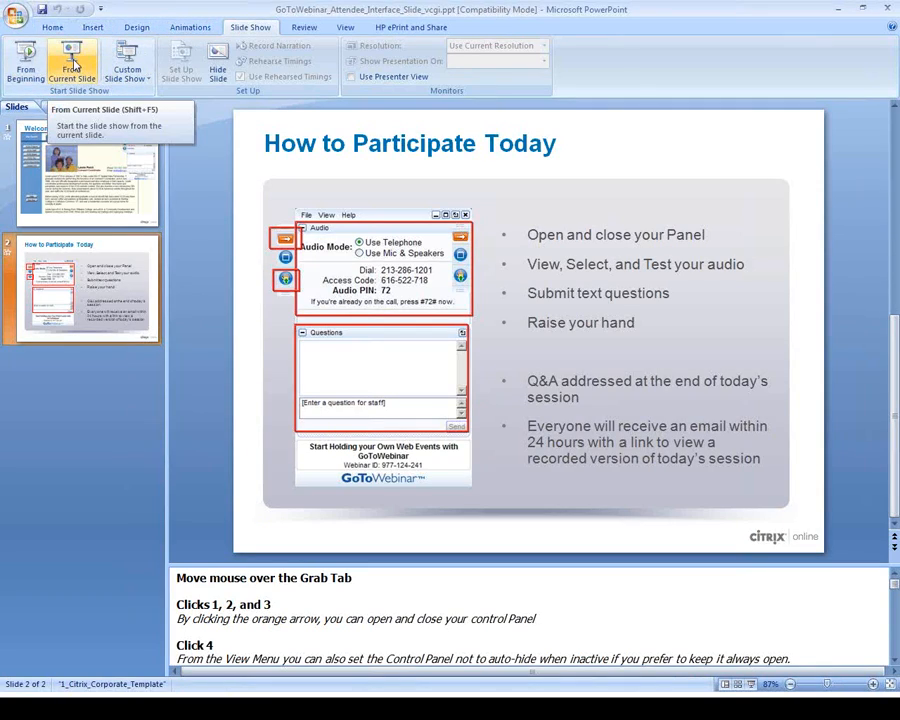
Step: Start the slide show at the How to Participate Today slide and switch to the VCGI website in Firefox
click(73, 64)
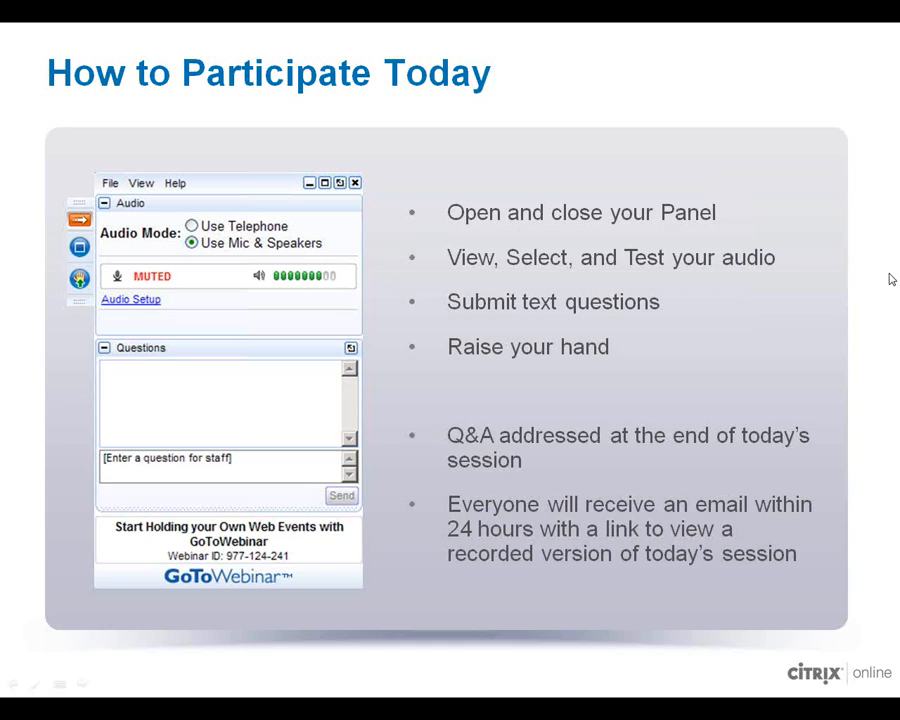
key(alt+Tab)
key(alt+Tab)
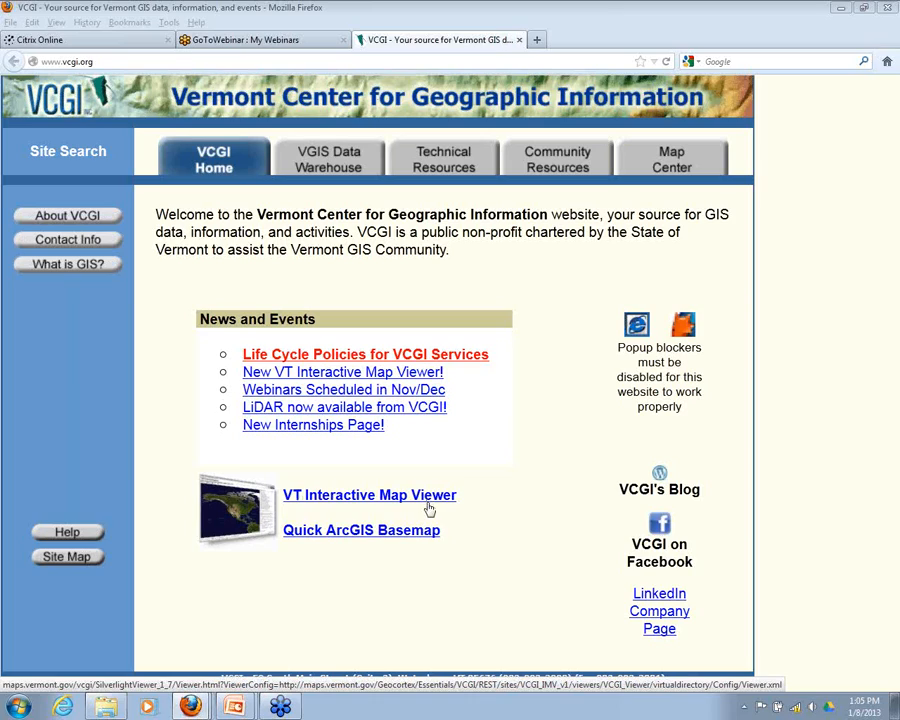
Step: Open the VCGI Map Center page and view the list of available interactive maps
mouse_move(633, 164)
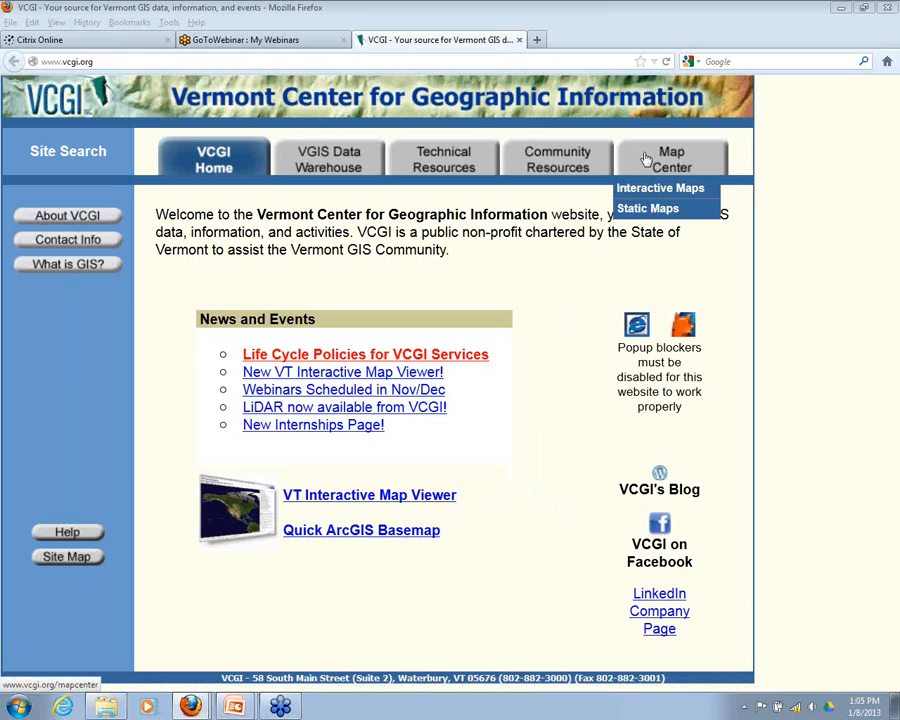
click(645, 160)
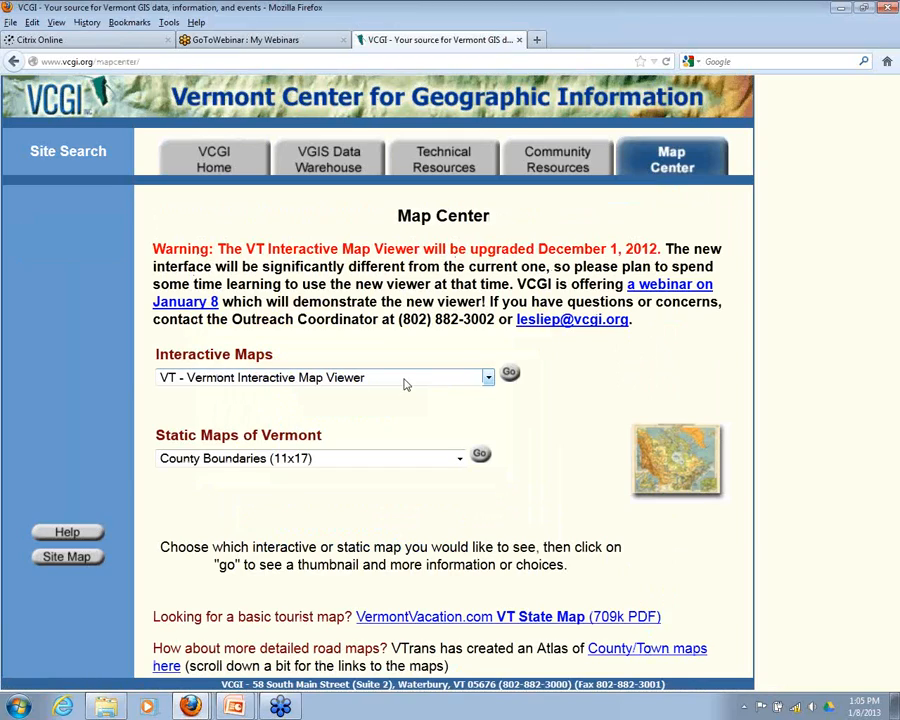
click(488, 380)
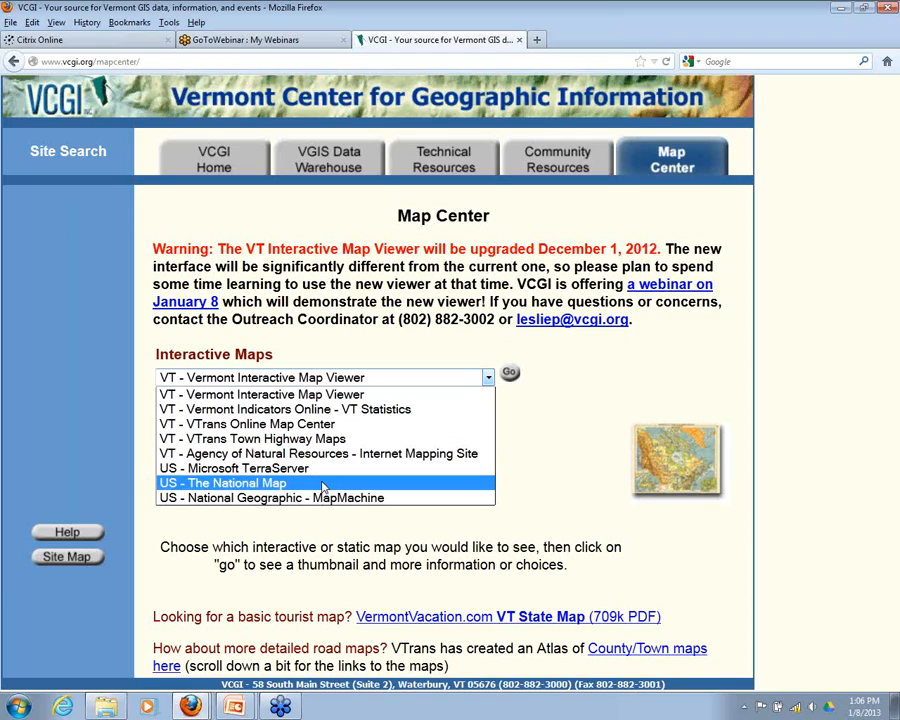
click(584, 388)
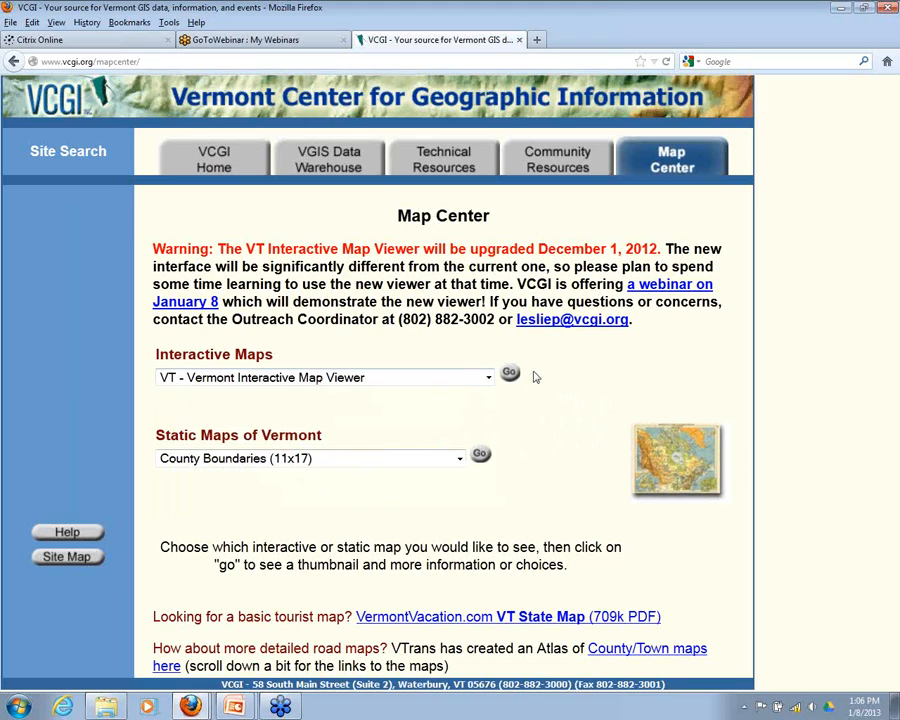
Step: Return to the VCGI home page and open the VT Interactive Map Viewer
click(213, 158)
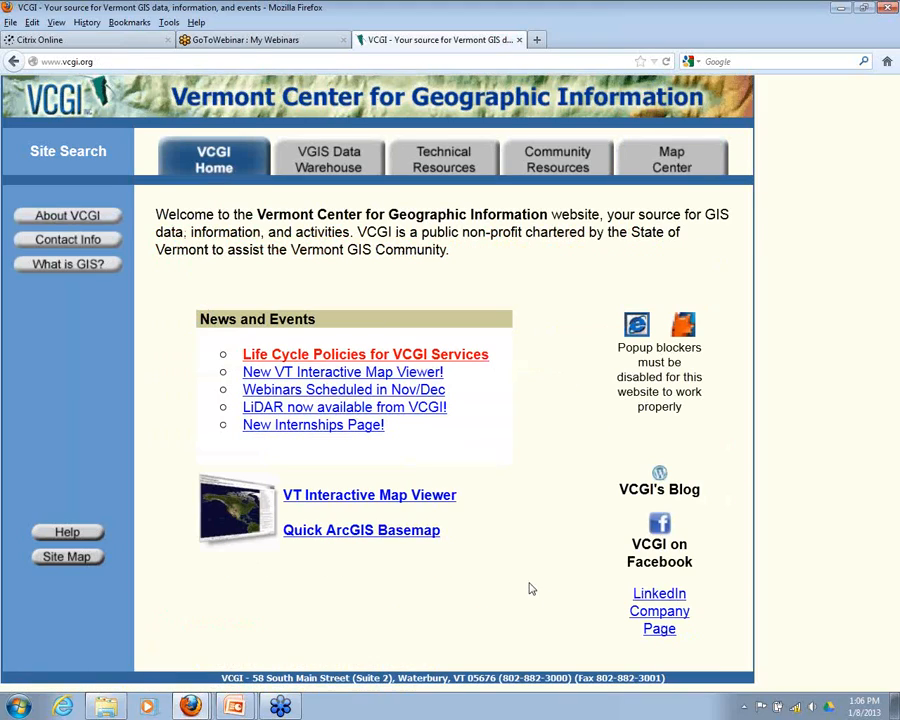
click(366, 500)
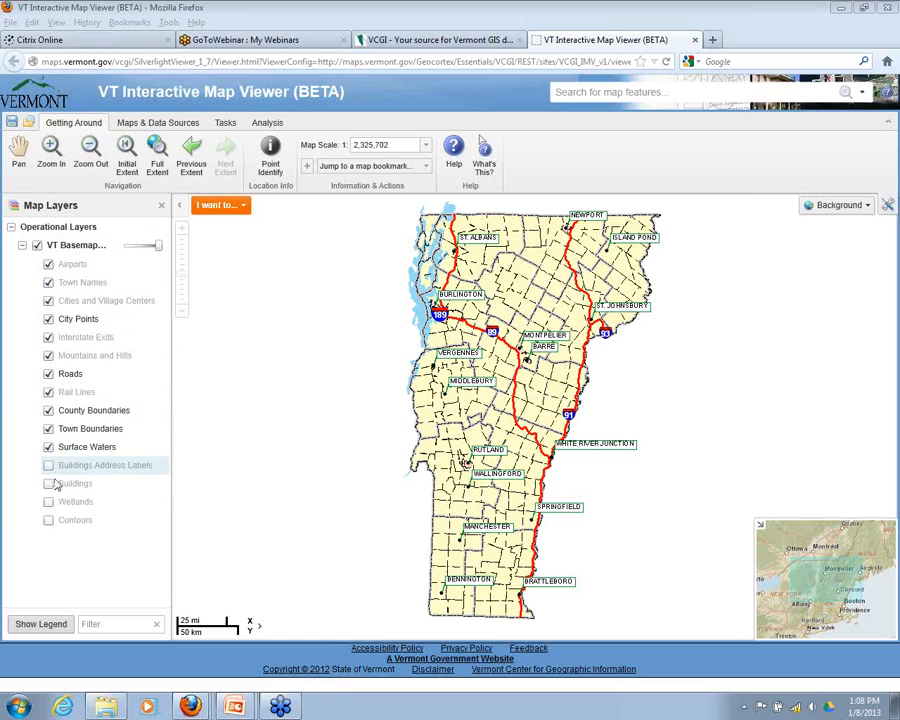
Step: Switch between the map legend and the layer list, ending on the layer list
click(41, 624)
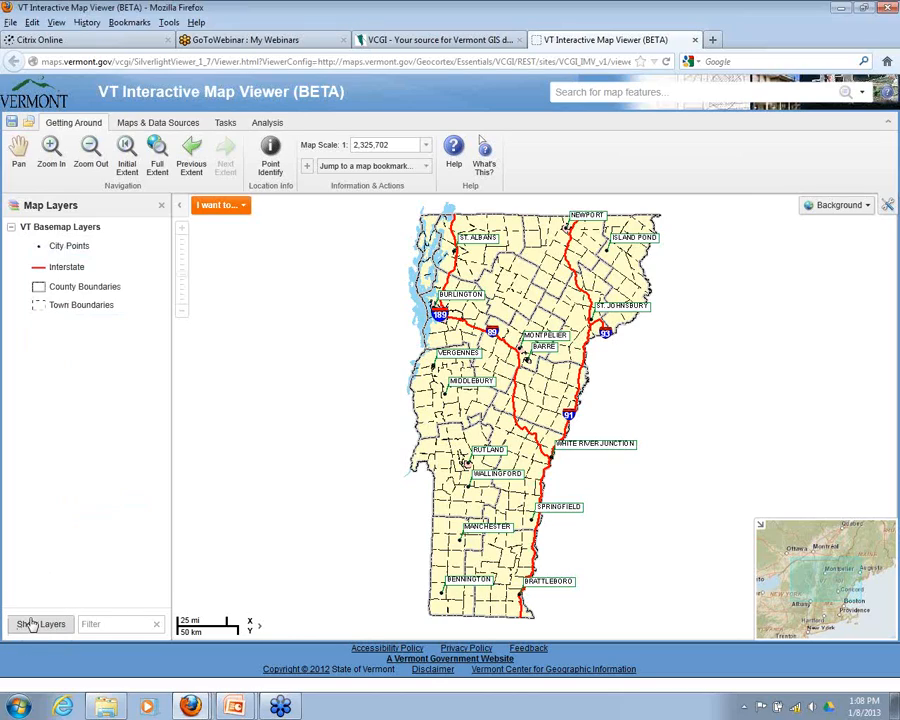
click(32, 627)
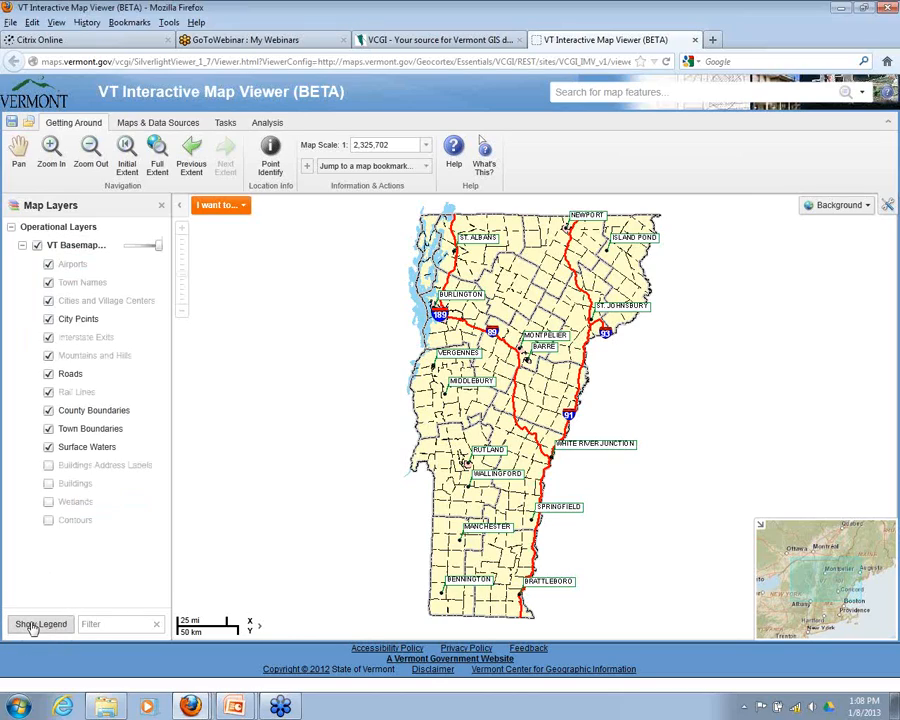
click(32, 627)
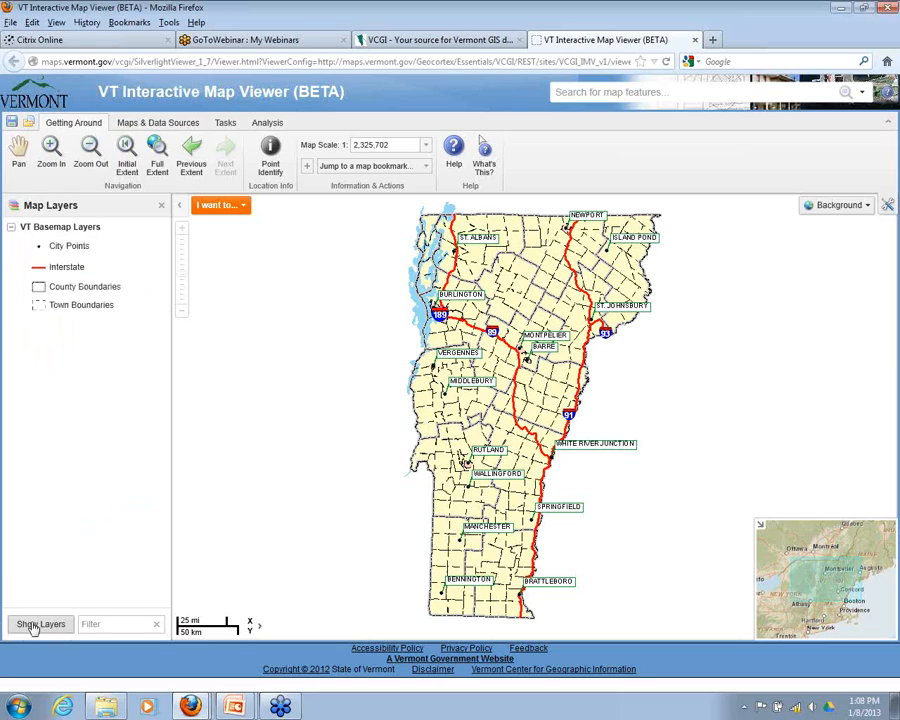
click(32, 627)
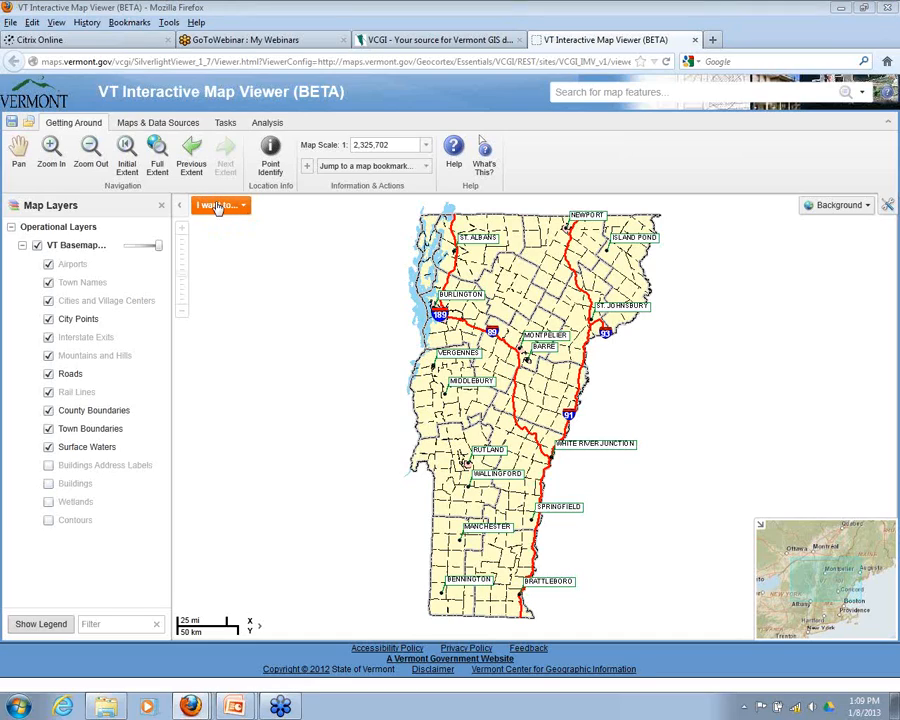
Step: Look through the actions offered under "I want to..."
click(244, 207)
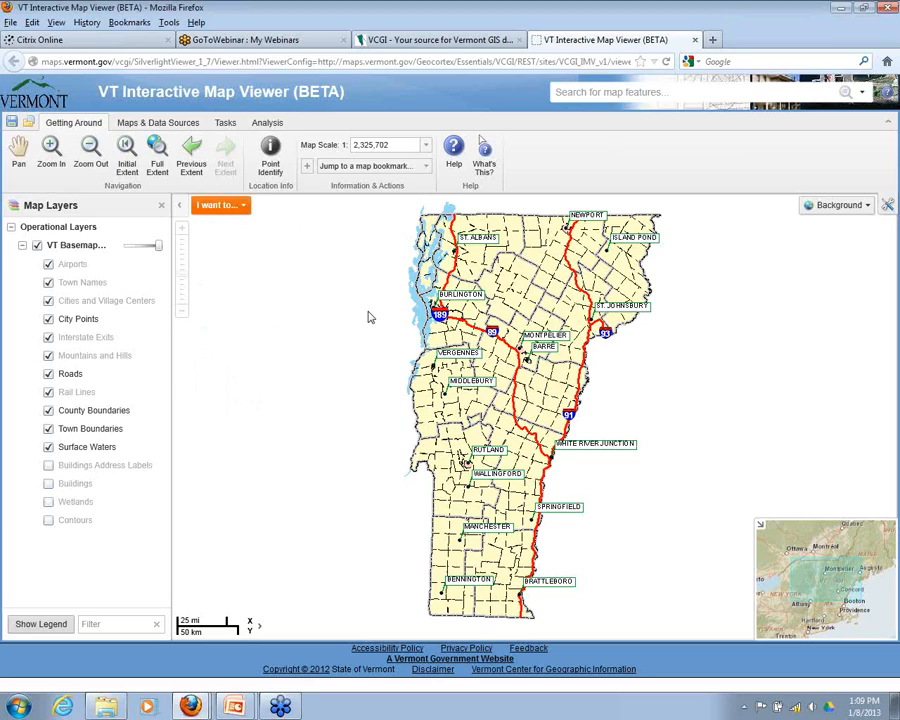
click(238, 206)
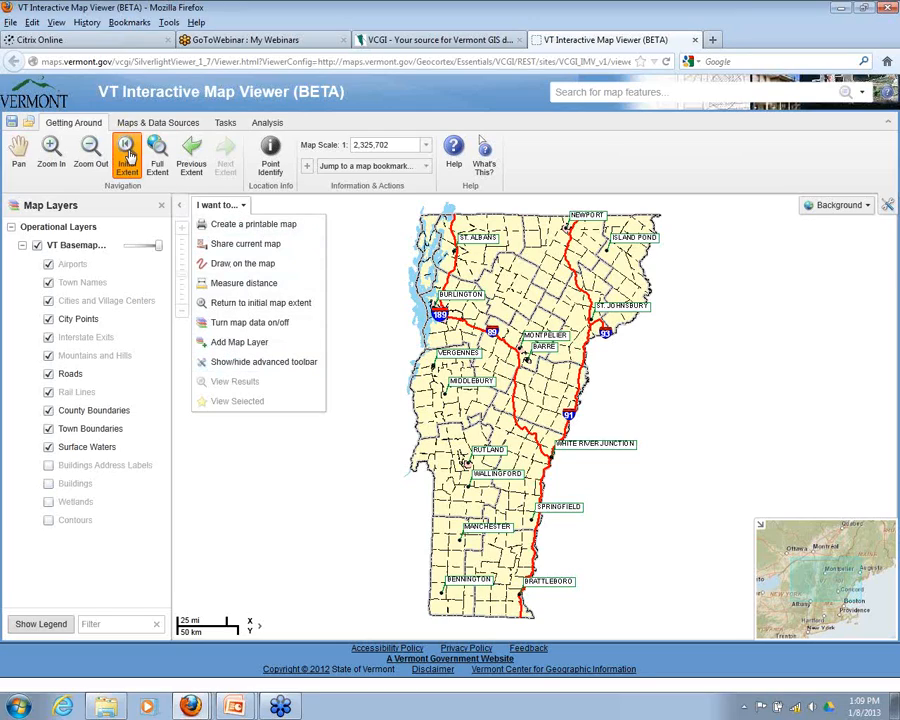
click(271, 169)
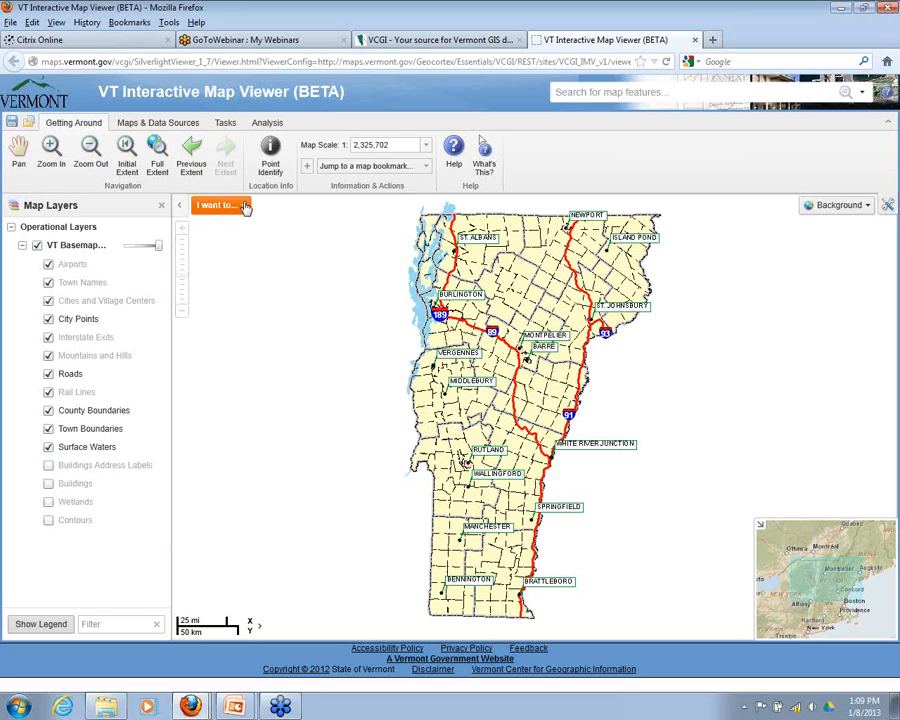
Step: Hide the advanced toolbar and show it again
click(243, 206)
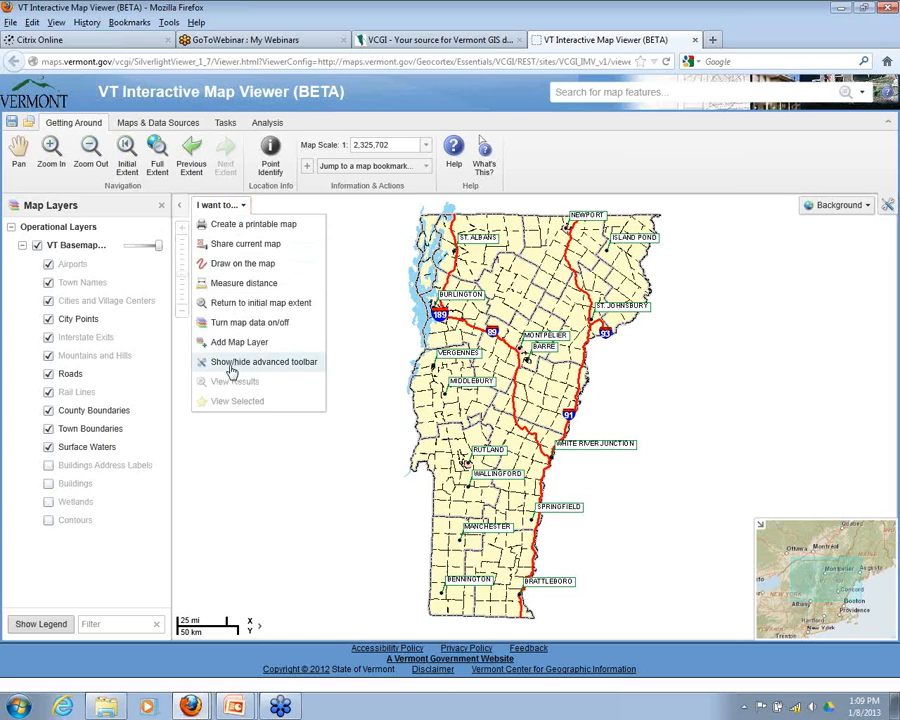
click(222, 368)
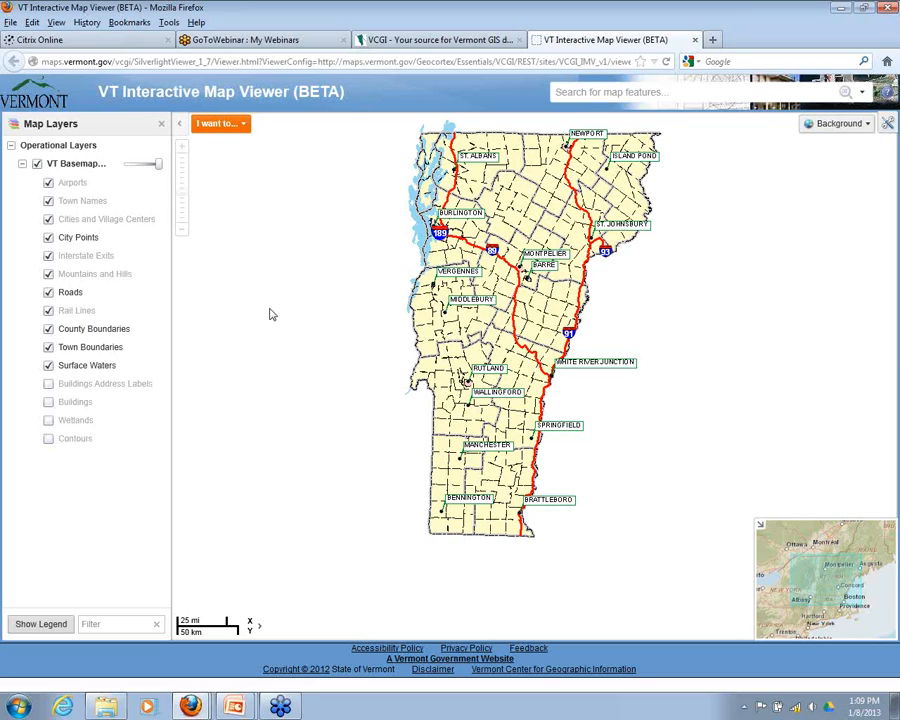
click(241, 127)
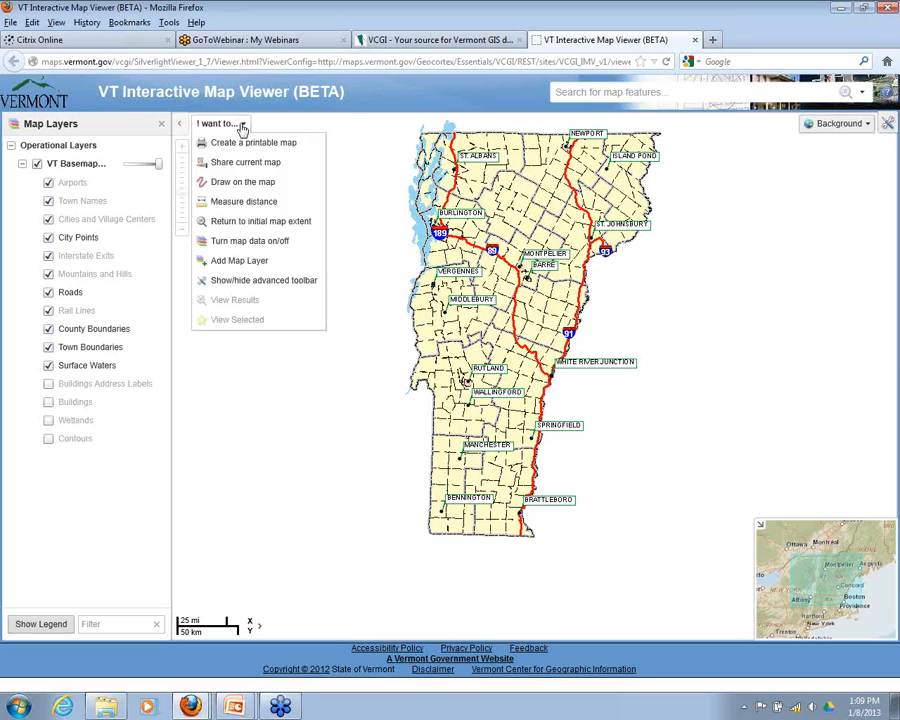
click(257, 280)
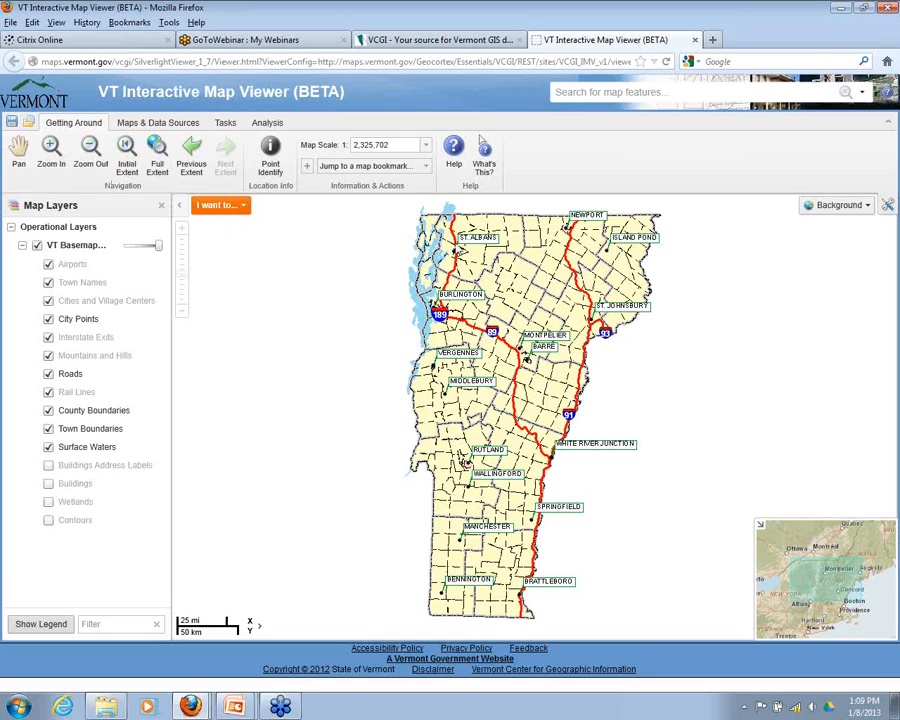
Step: Preview the VT Color Imagery, VT BW Orthos, ESRI USA Topo Map, ESRI Light-Gray Map and ESRI Street Map base maps in turn
click(244, 207)
click(869, 207)
click(870, 210)
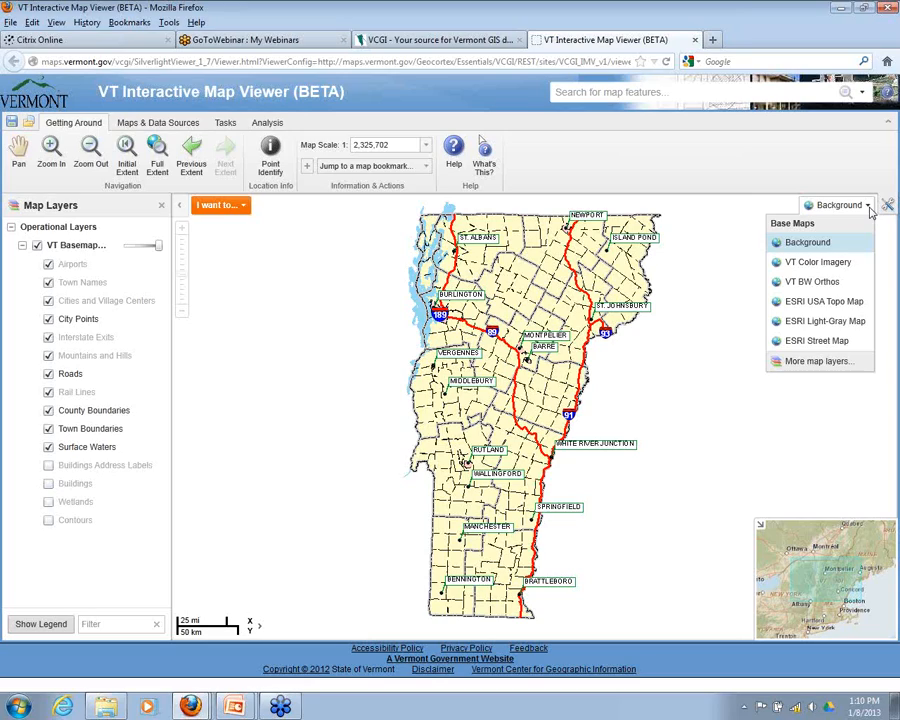
click(815, 264)
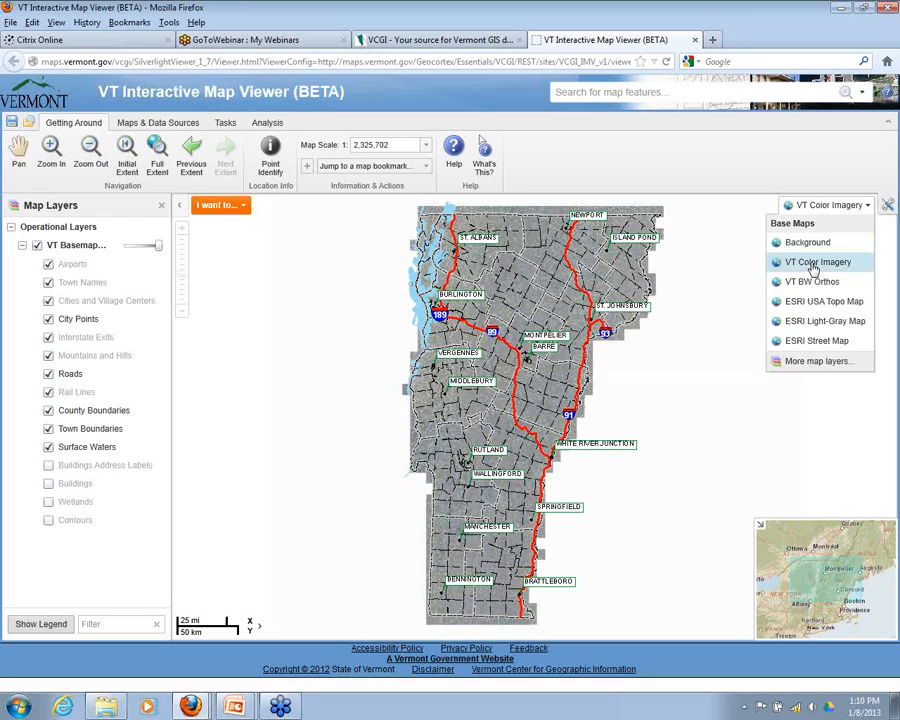
click(810, 282)
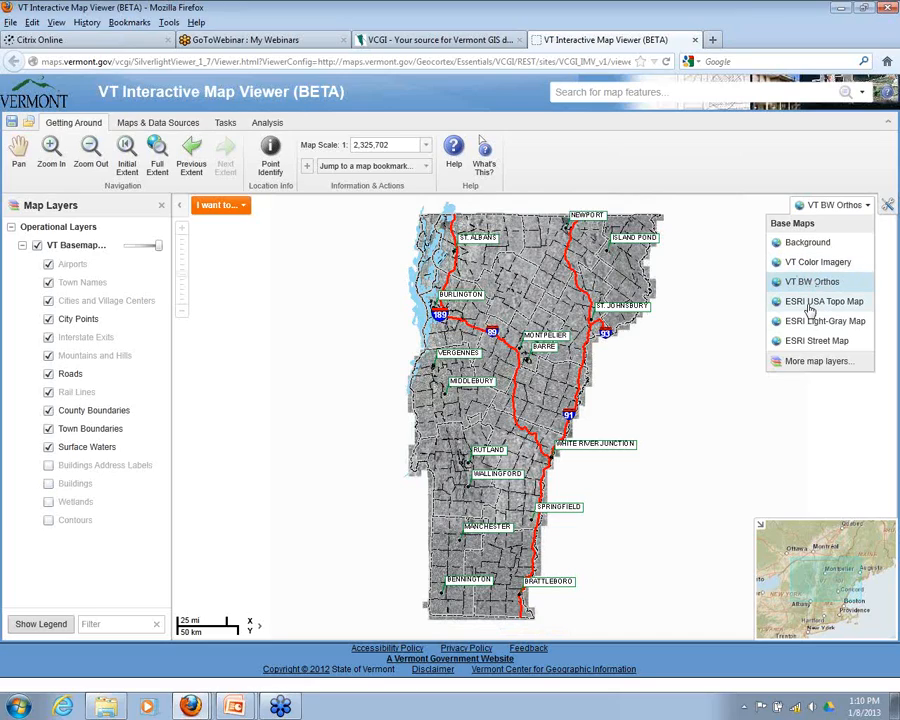
click(808, 301)
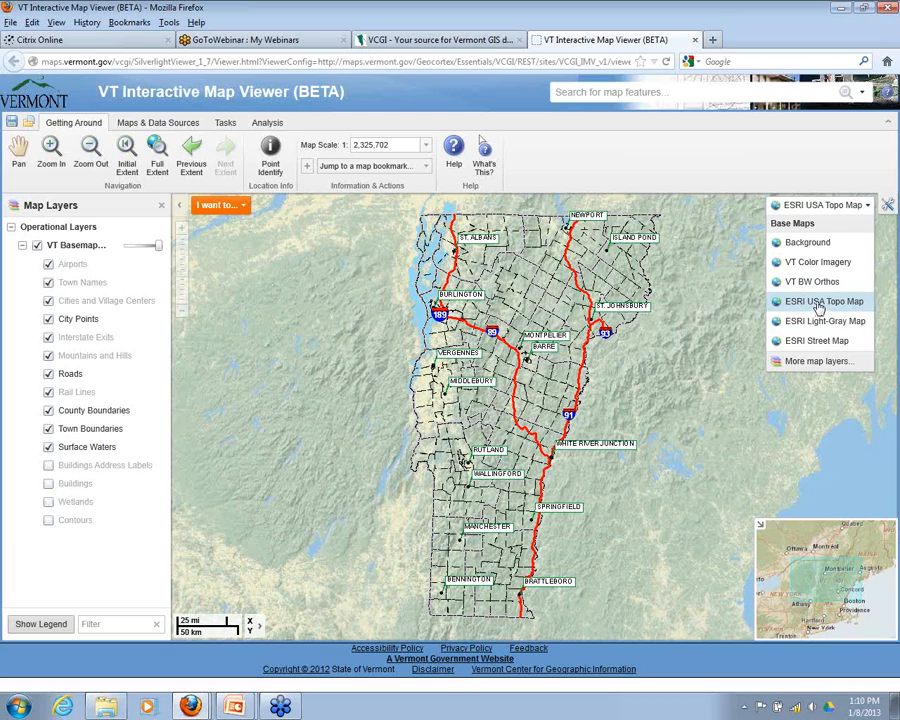
click(808, 321)
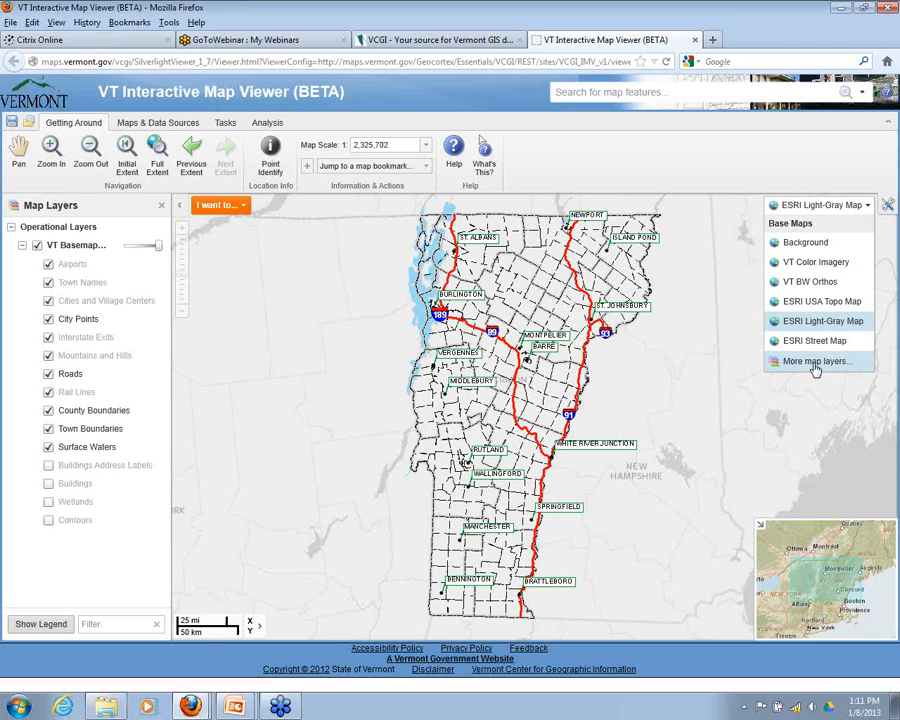
click(812, 342)
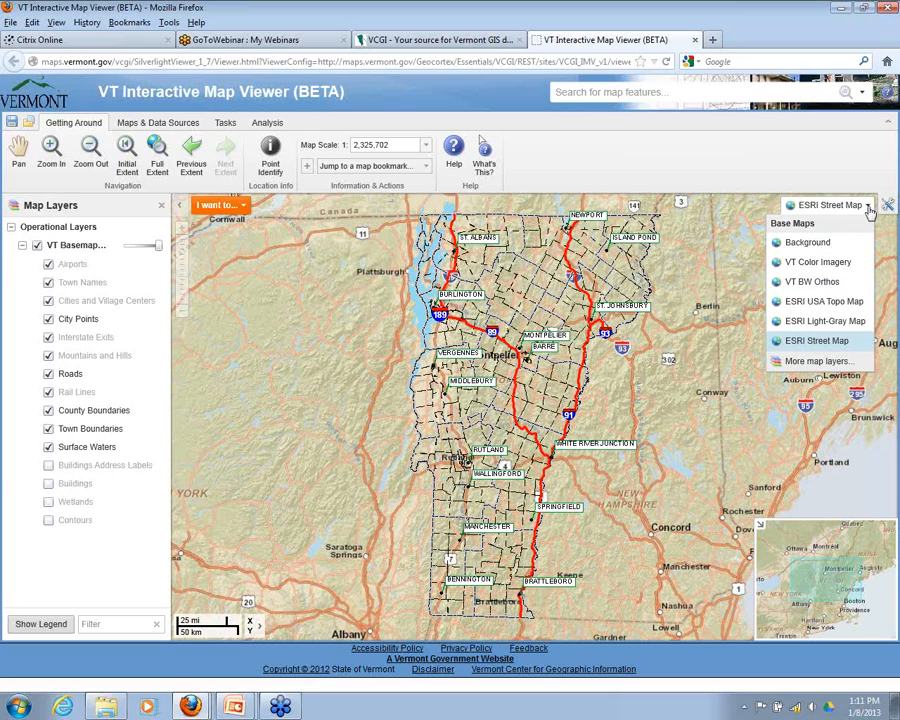
Step: Set the base map to VT BW Orthos and close the base map choices
click(803, 281)
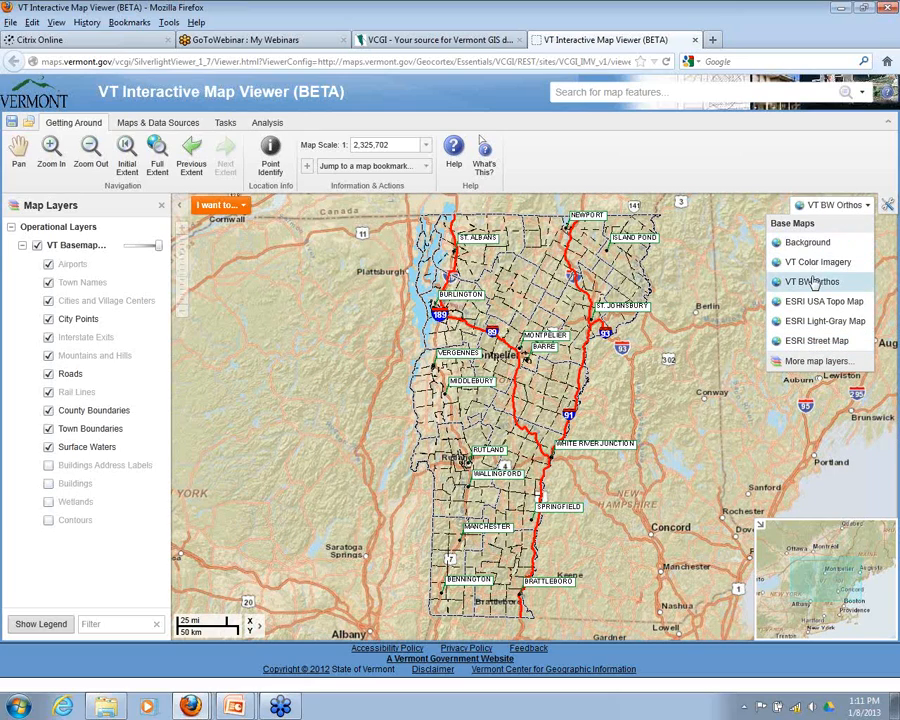
click(308, 383)
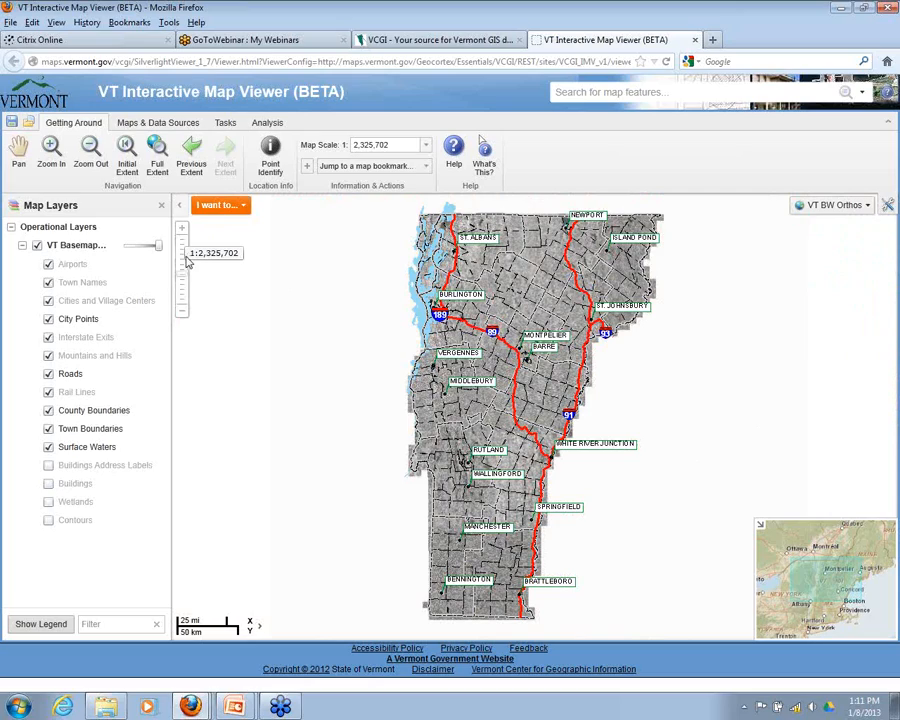
Step: Zoom the map to a scale of 1:51,209 and explore the area around Tunbridge and Goodwin Hill
drag(183, 281, 185, 261)
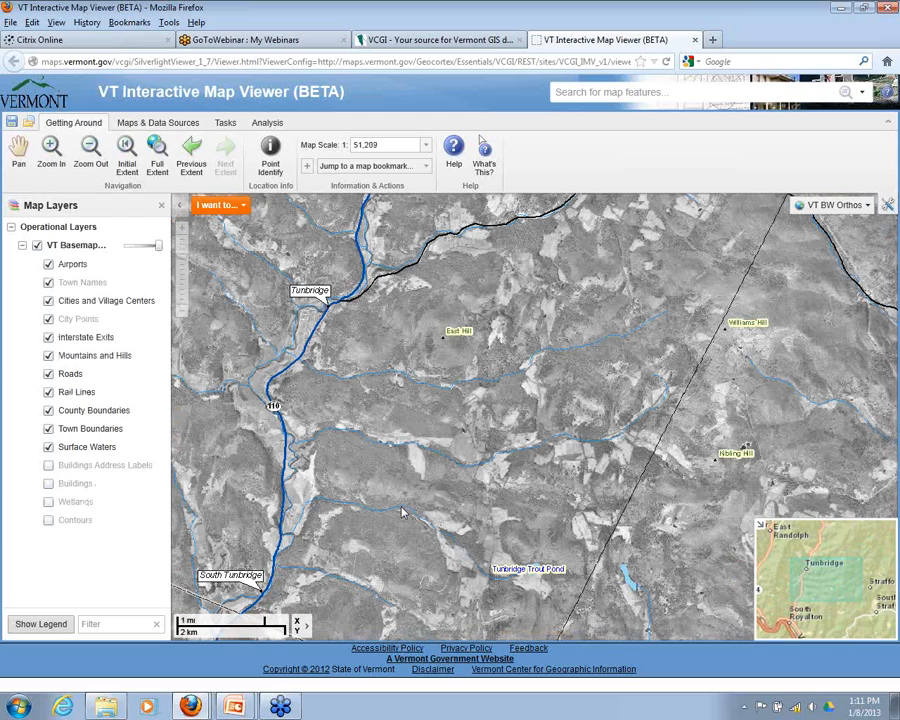
drag(501, 292, 658, 472)
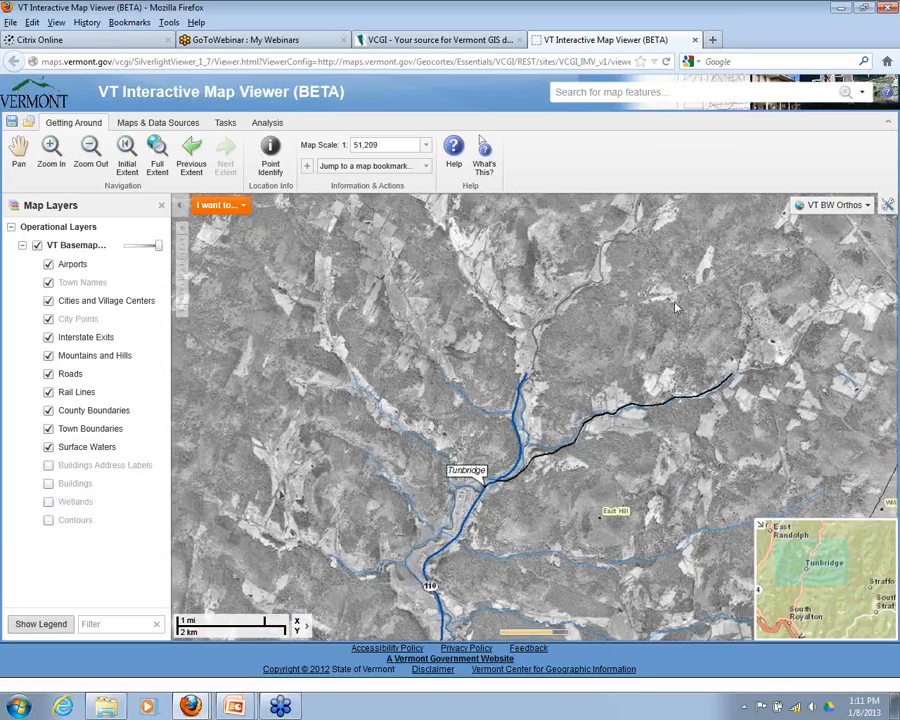
drag(531, 501, 594, 380)
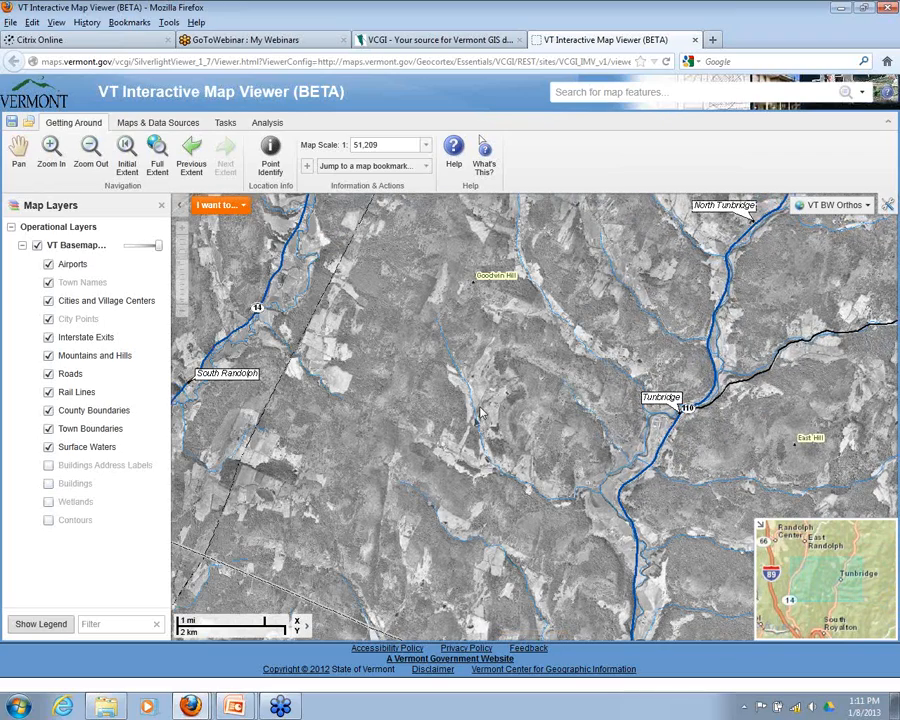
click(180, 253)
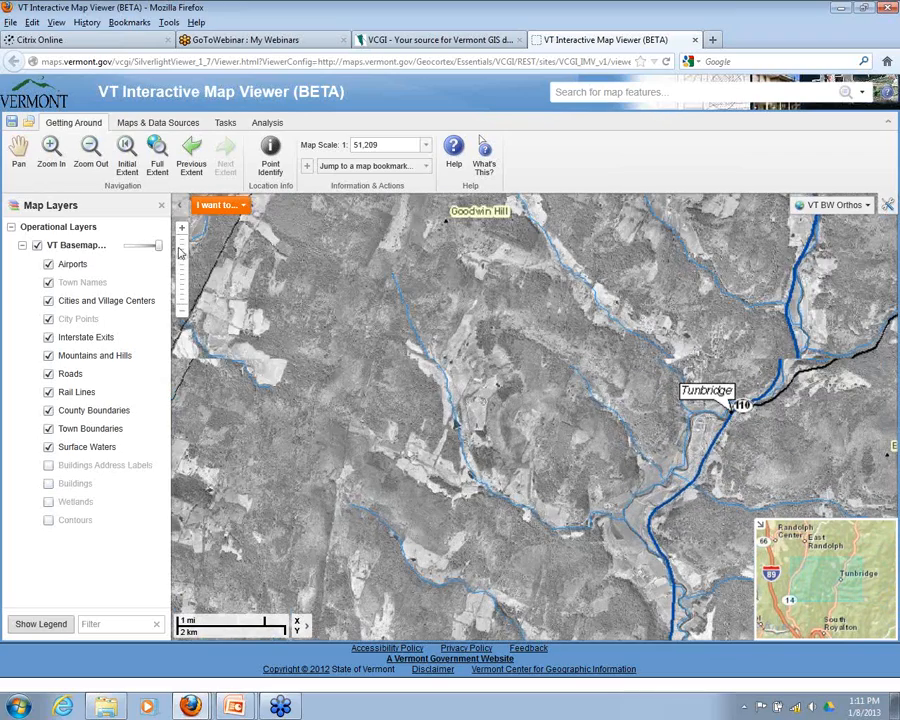
click(182, 312)
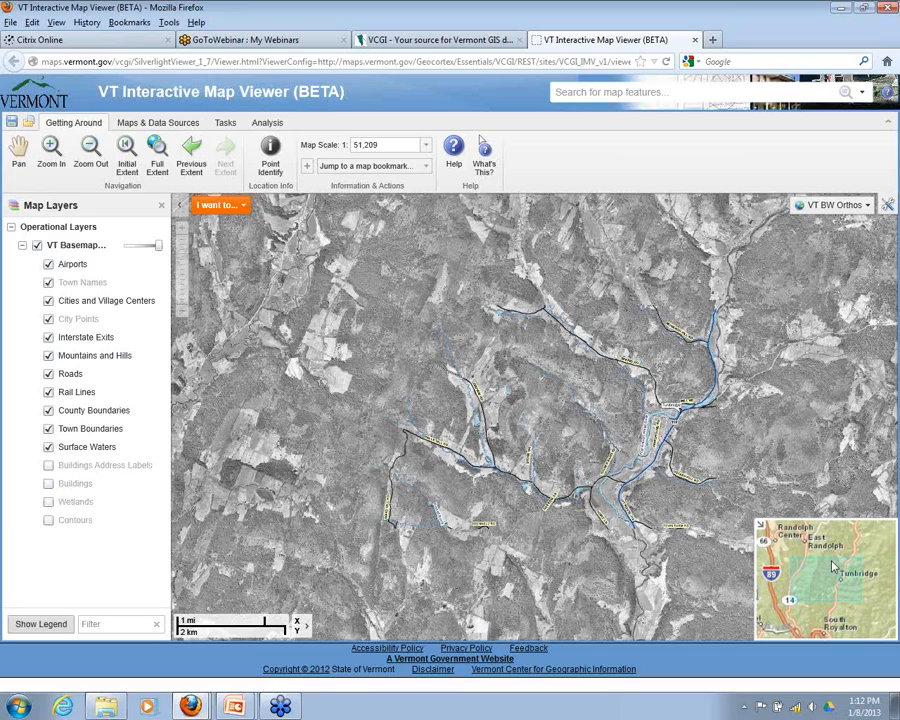
Step: Collapse the overview map and expand it again
click(761, 529)
click(892, 635)
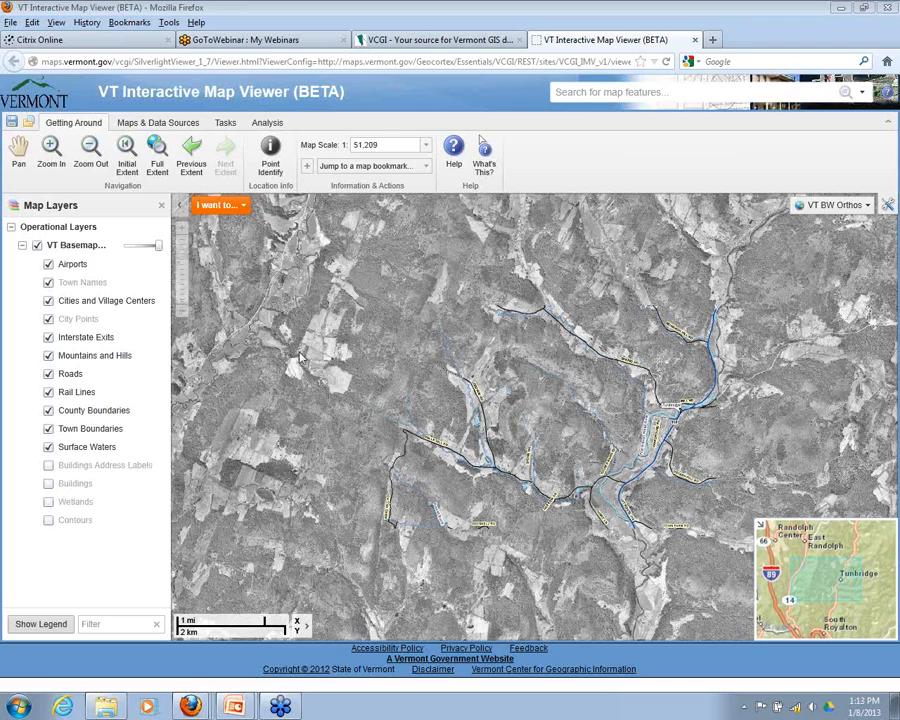
Step: Review the Maps & Data Sources, Tasks and Analysis tool groups, ending on the Getting Around tools
click(50, 148)
click(140, 122)
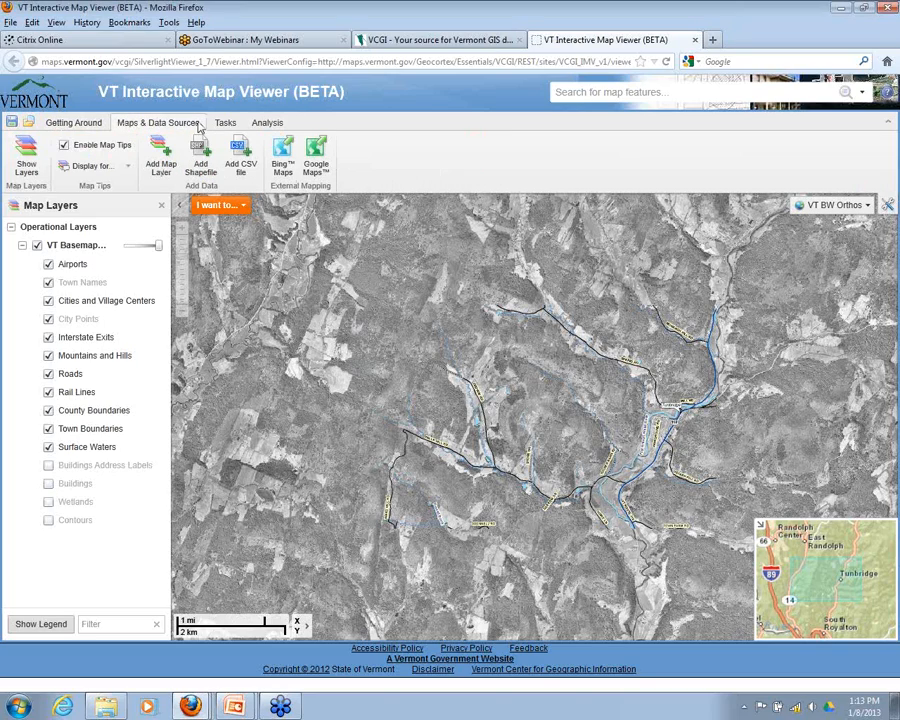
click(225, 122)
click(267, 124)
click(74, 122)
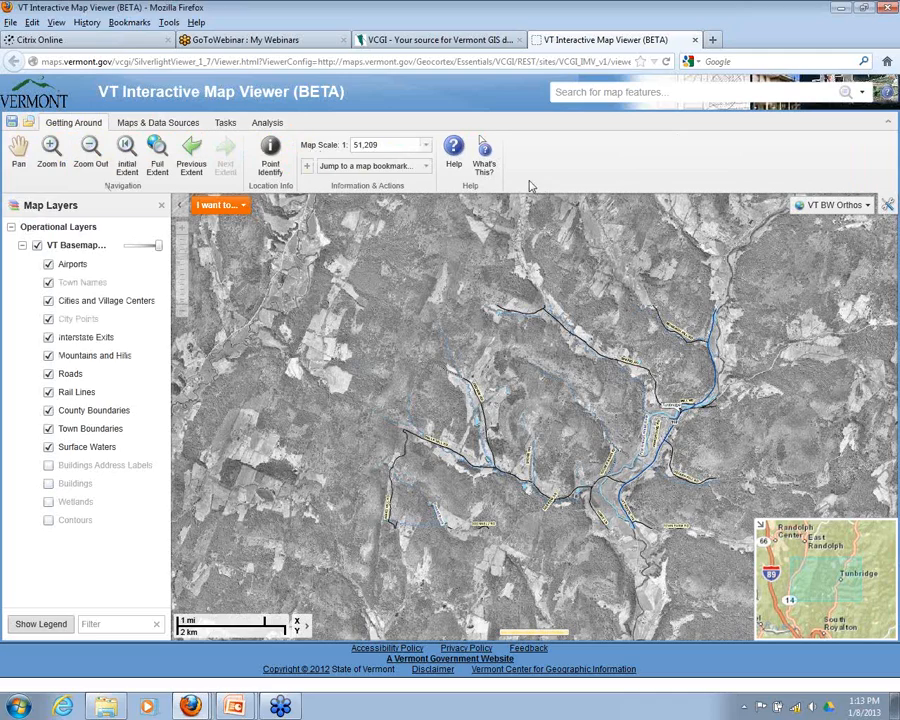
Step: Examine the external mapping, map export, analysis and project tools across the tool groups, finishing with Getting Around
click(137, 124)
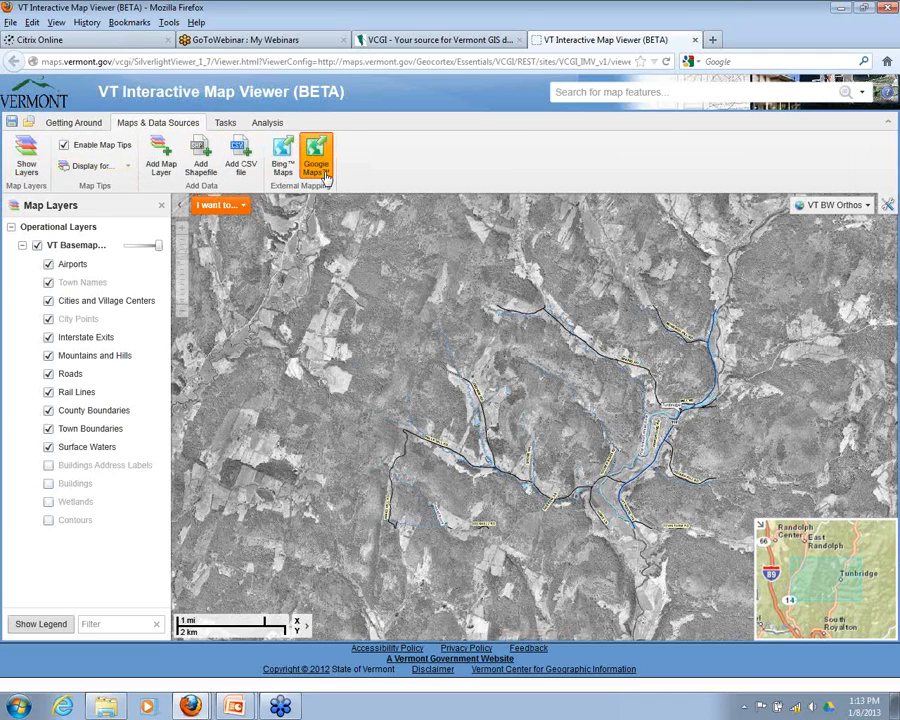
click(225, 123)
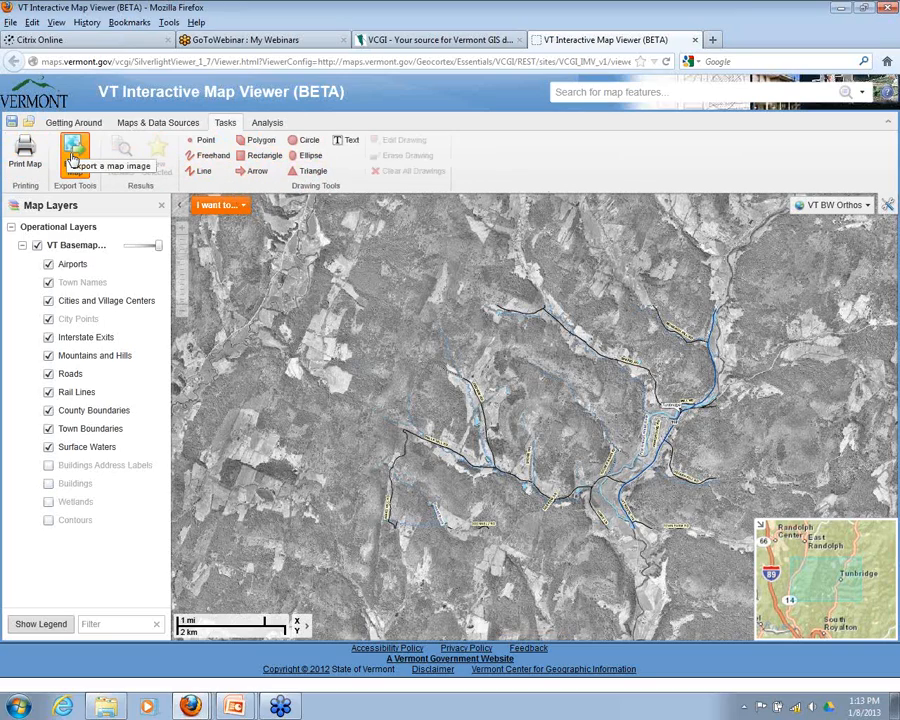
click(264, 122)
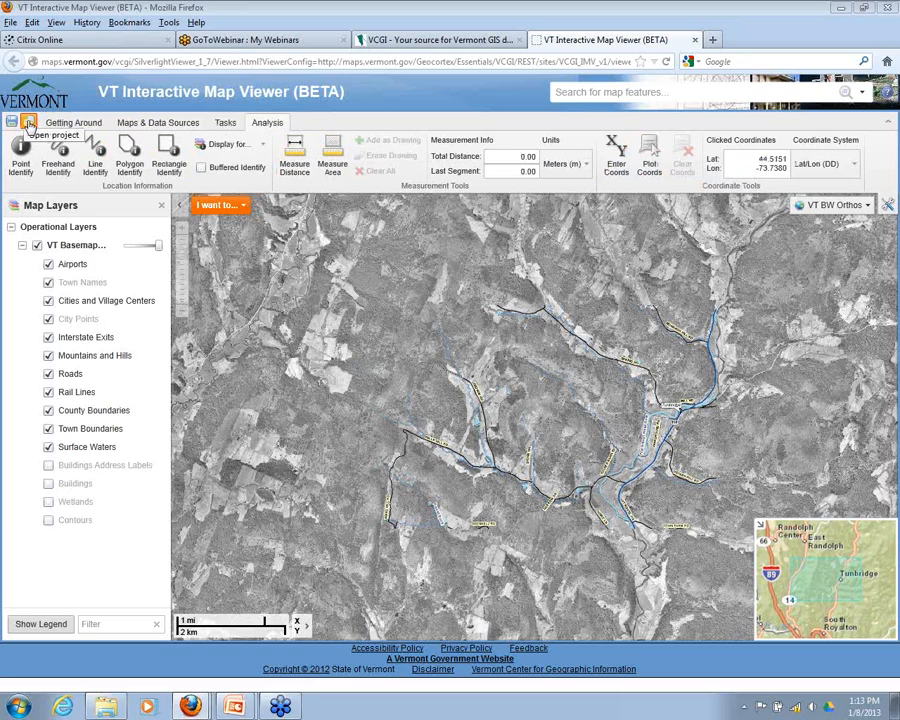
click(62, 122)
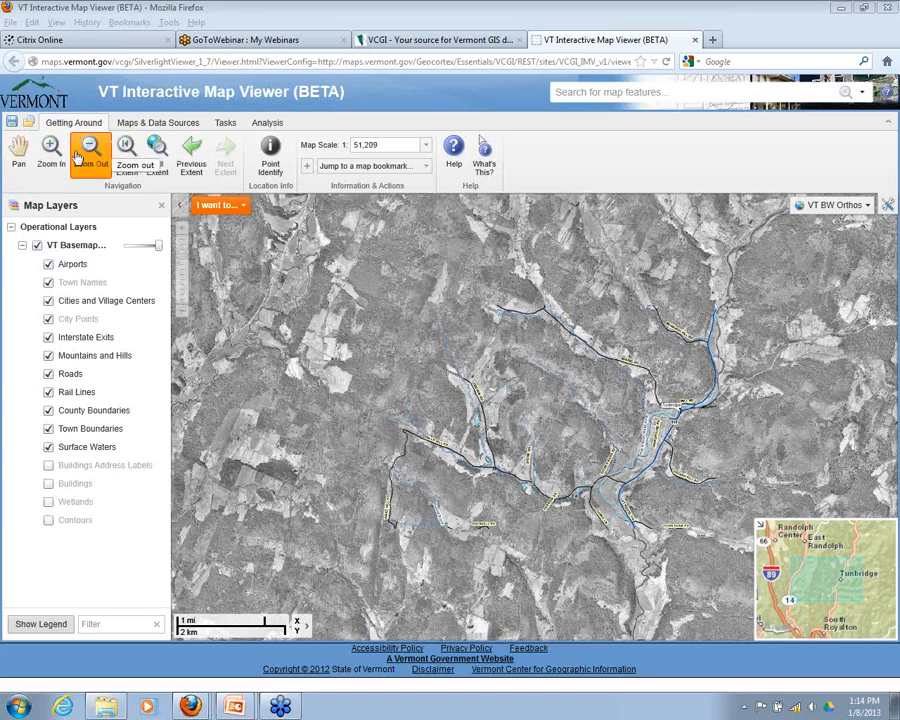
Step: Pan the map northwest from Tunbridge until East Randolph and North Tunbridge are both in view
click(18, 150)
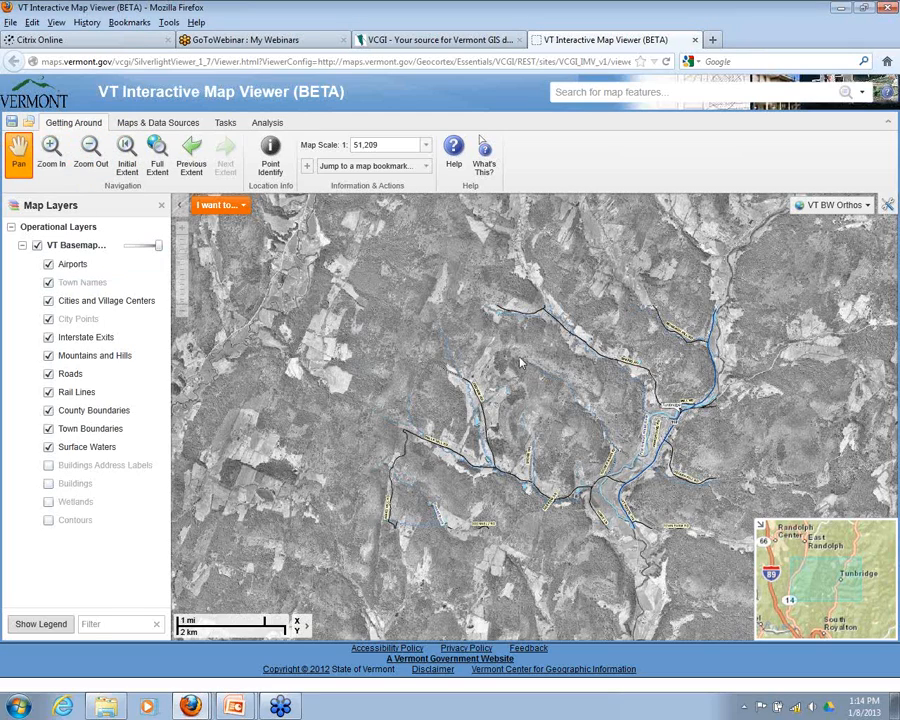
drag(516, 341, 477, 441)
drag(341, 311, 560, 443)
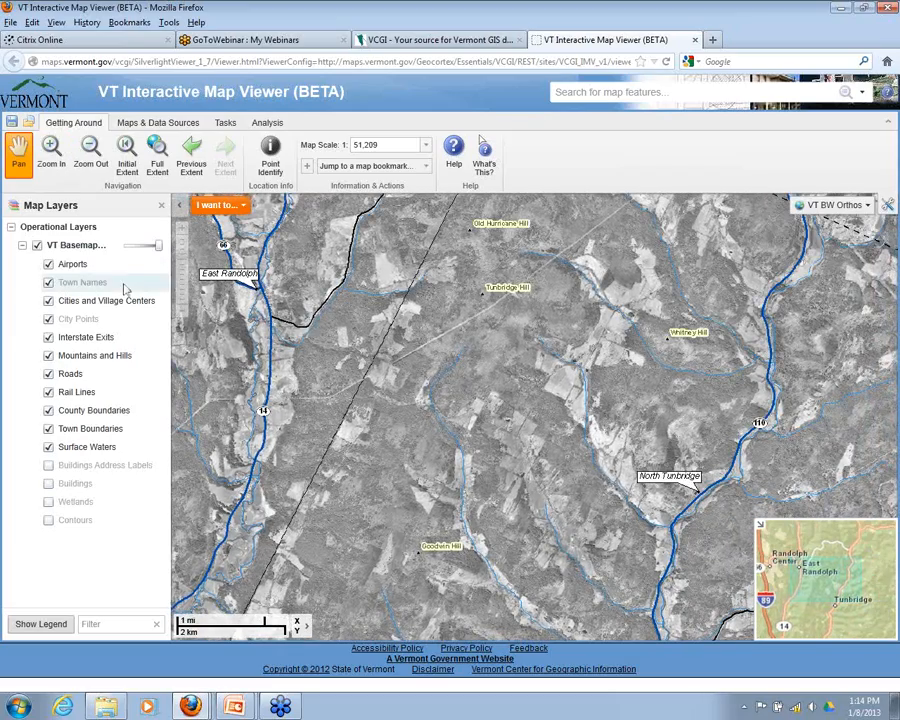
Step: Zoom in on East Randolph with two successive zoom boxes, reaching a map scale of 1:7,750
click(51, 152)
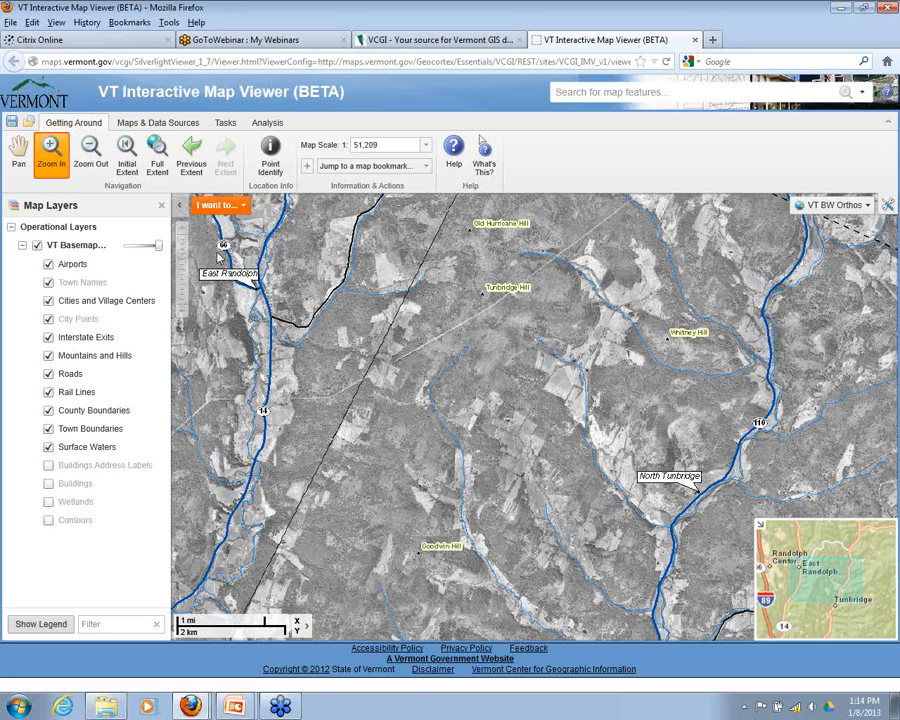
drag(205, 246, 371, 367)
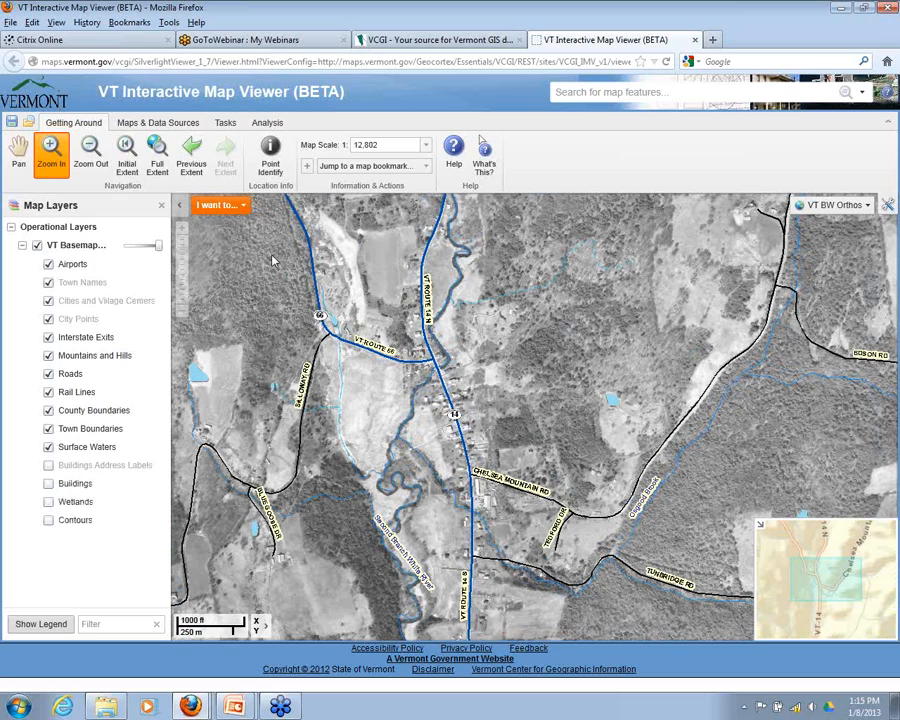
drag(271, 256, 646, 531)
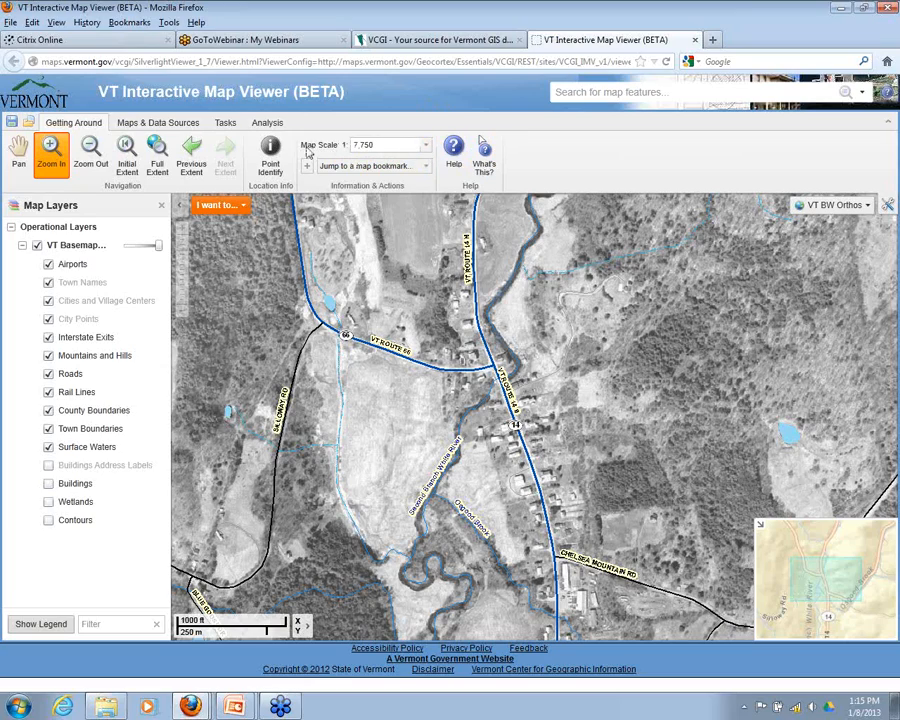
Step: Examine the list of preset map scales without choosing one
click(426, 146)
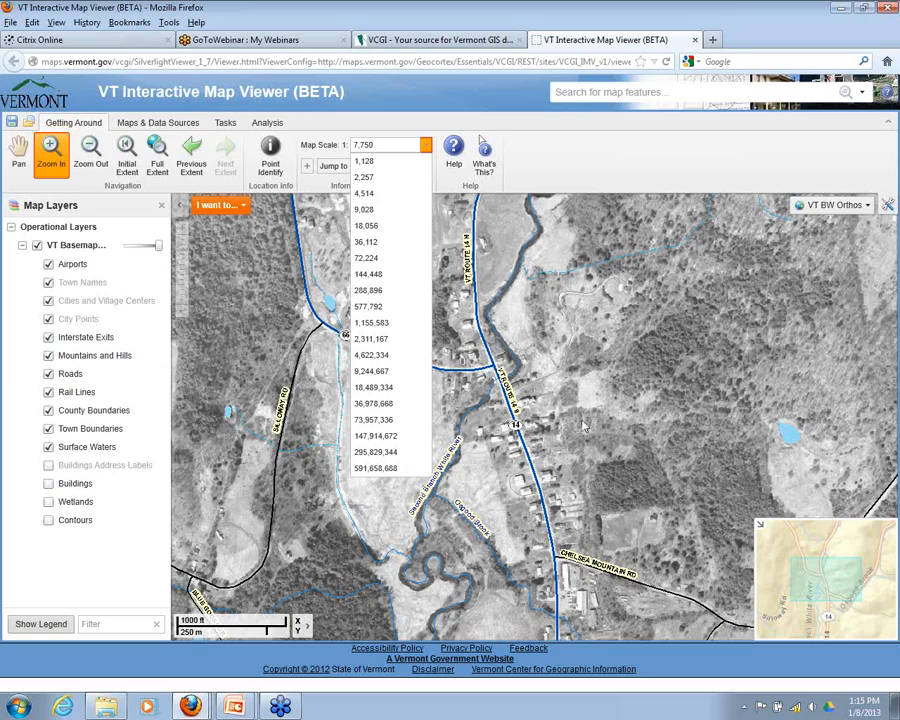
click(426, 148)
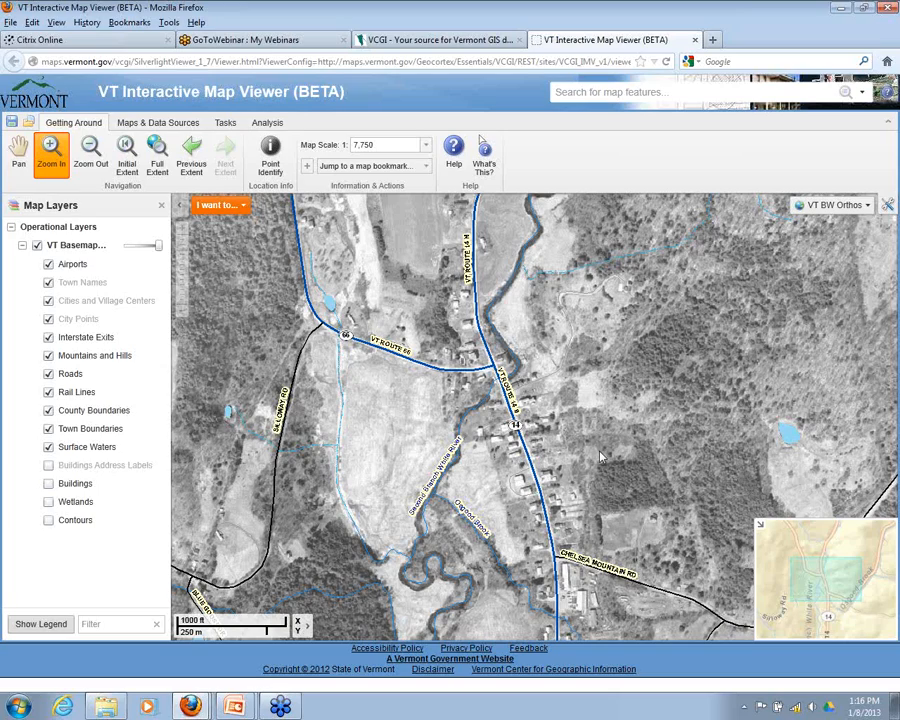
click(425, 145)
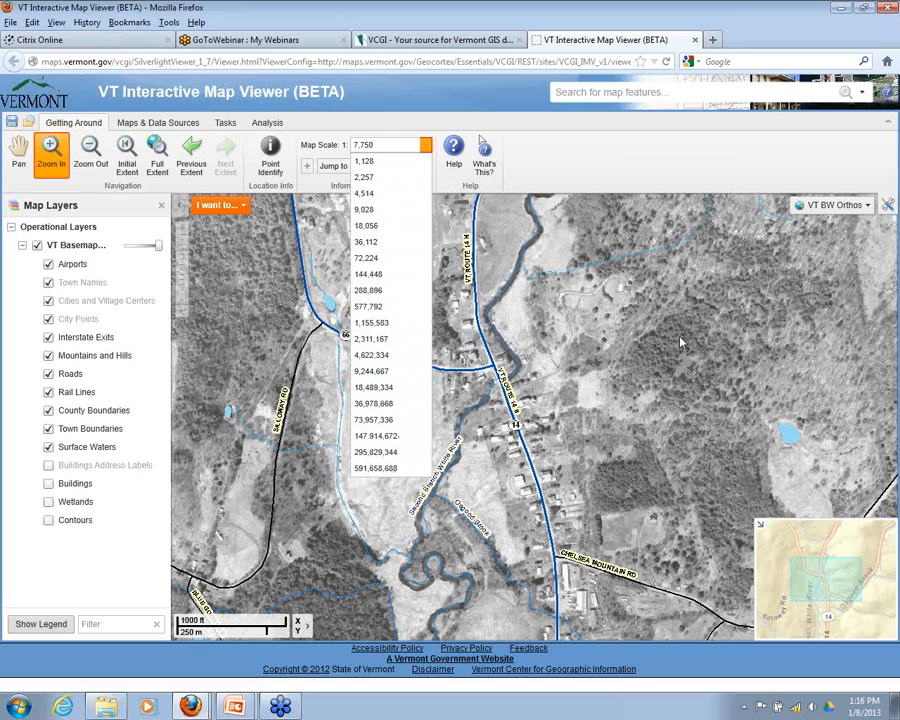
click(626, 176)
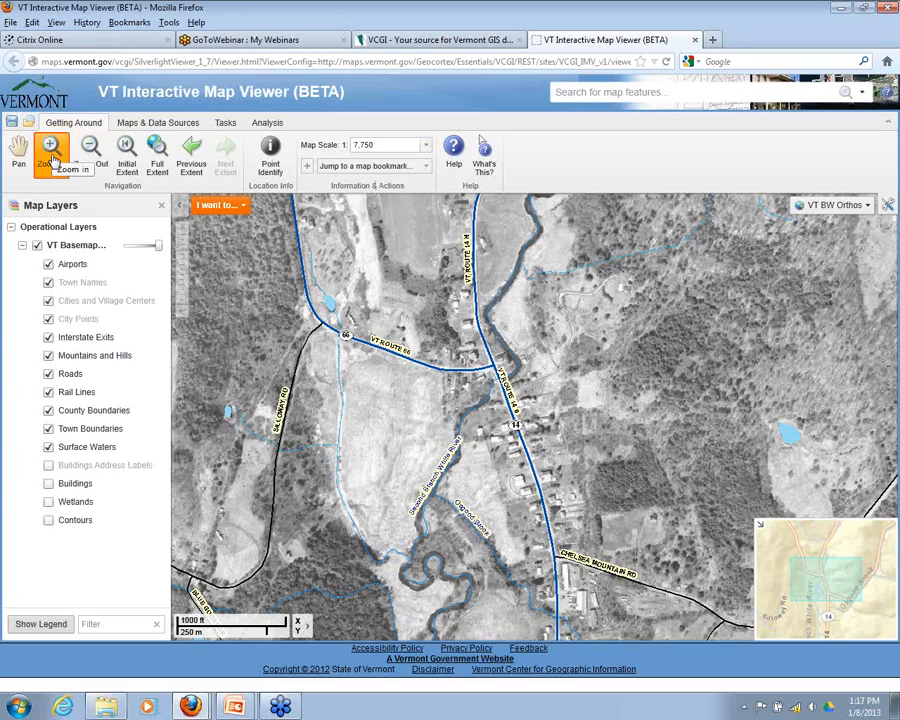
Step: Zoom out twice around East Randolph to a map scale of 1:30,999
click(90, 155)
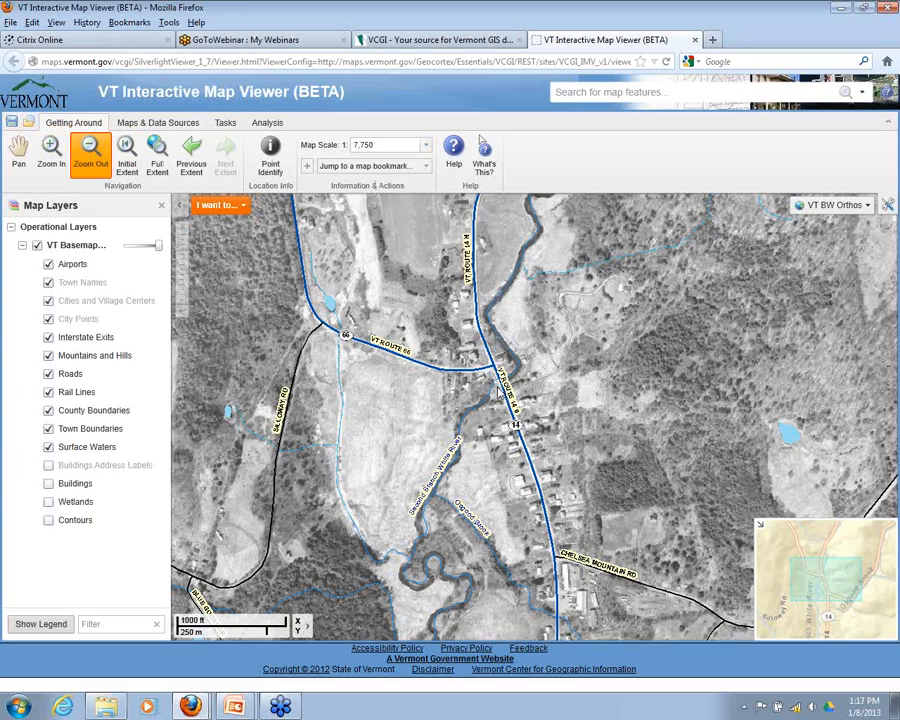
click(548, 379)
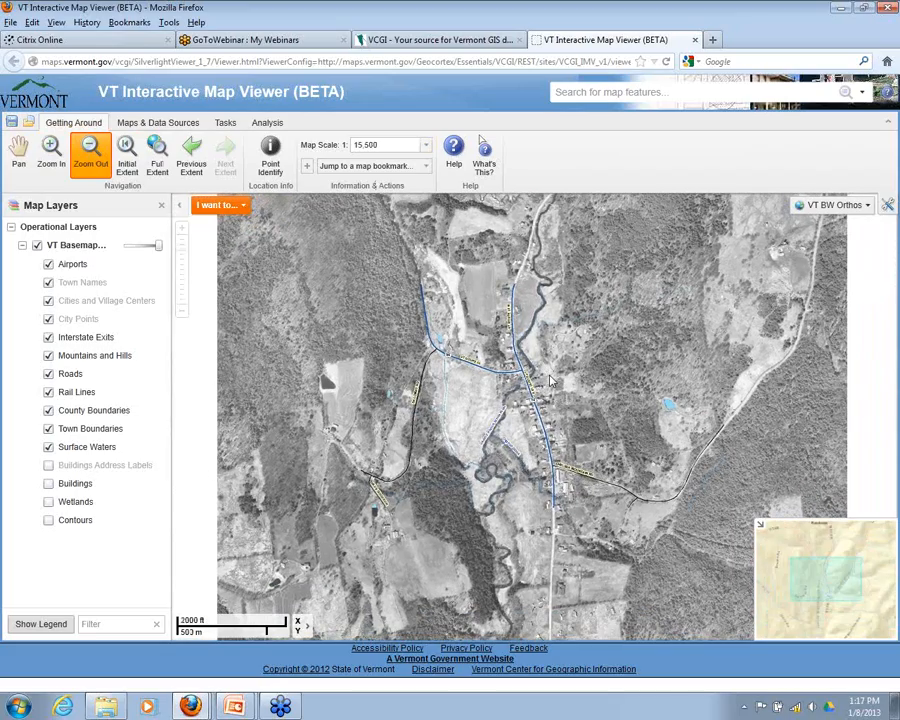
click(548, 379)
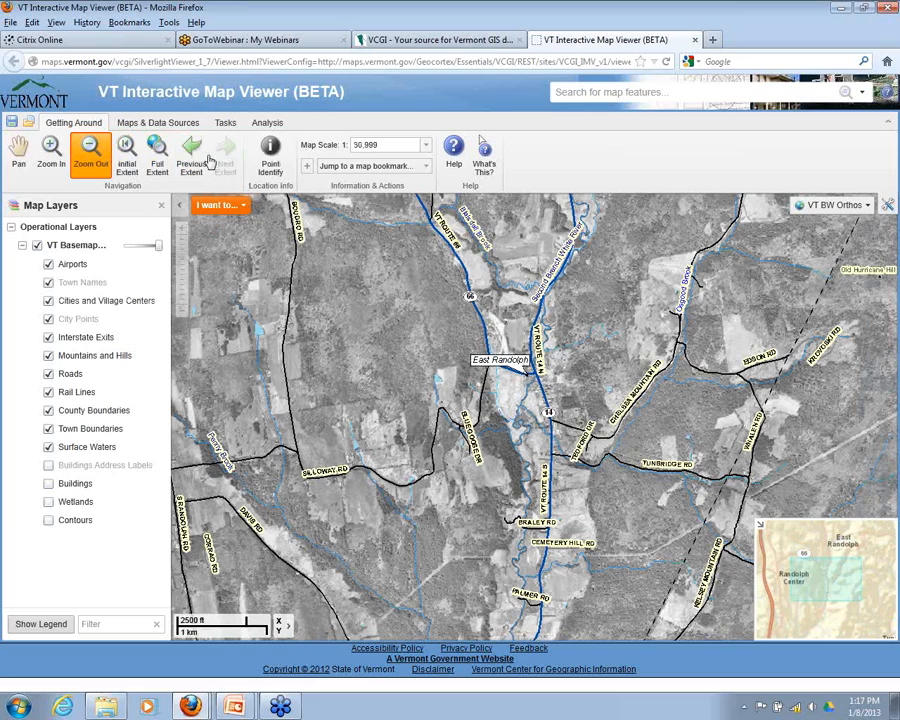
Step: Show the initial statewide extent and switch between the previous and next extents, ending on the East Randolph view
click(126, 160)
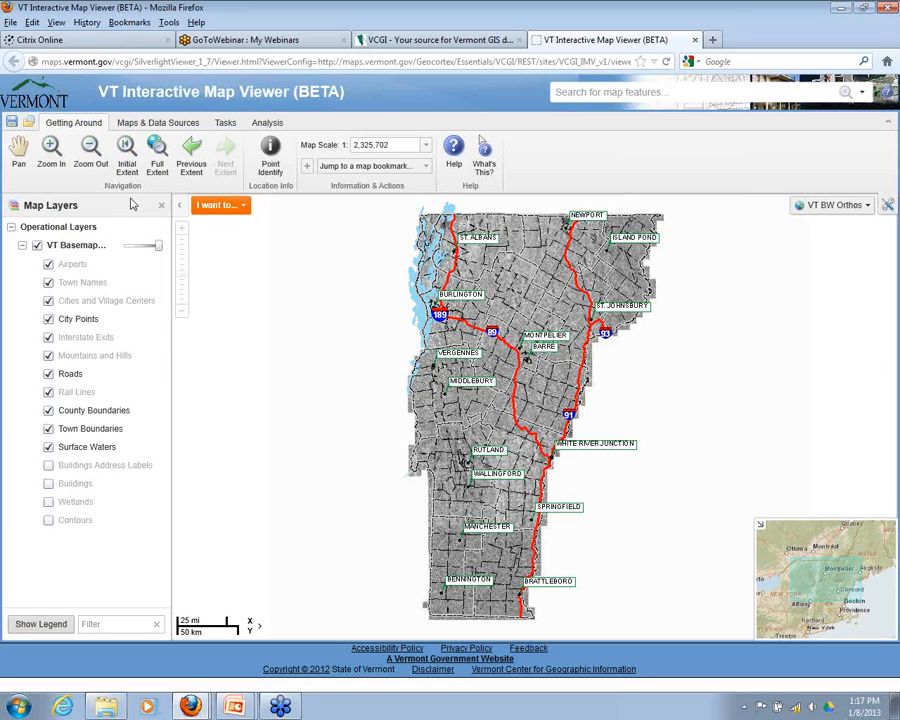
click(193, 157)
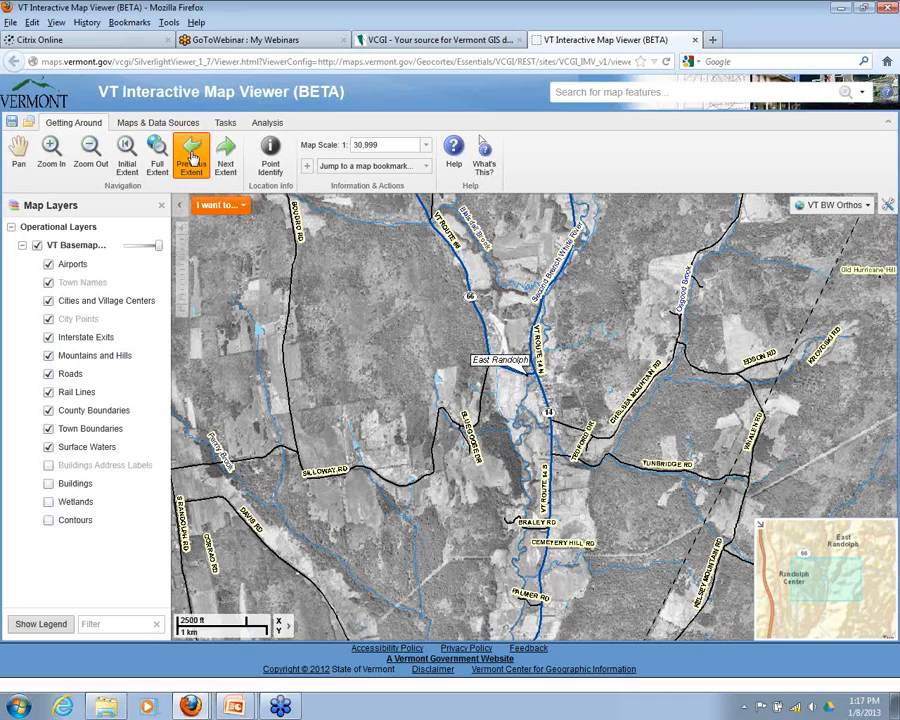
click(225, 155)
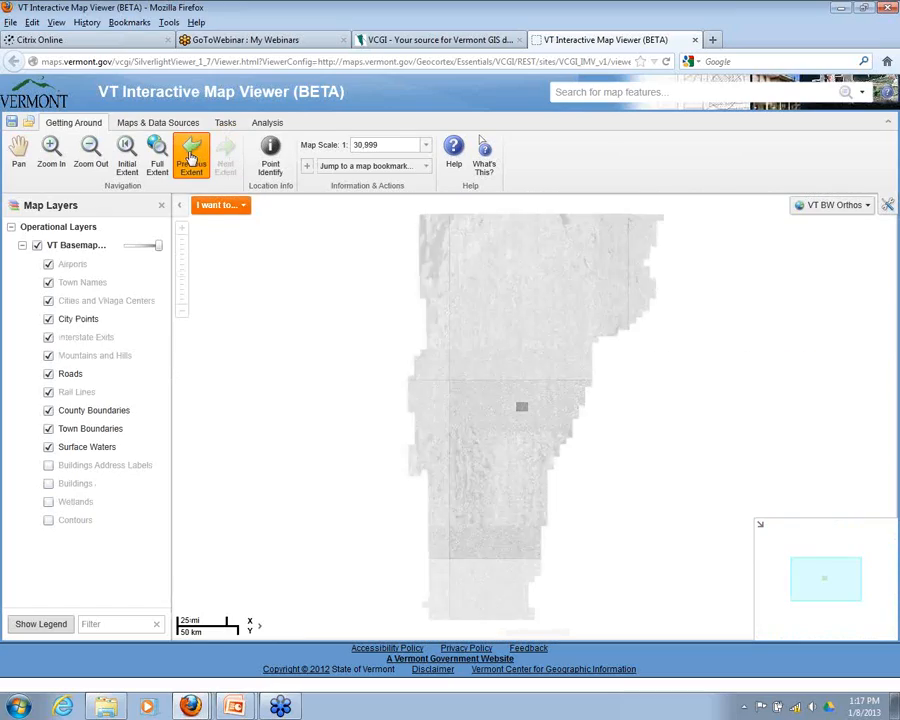
click(190, 157)
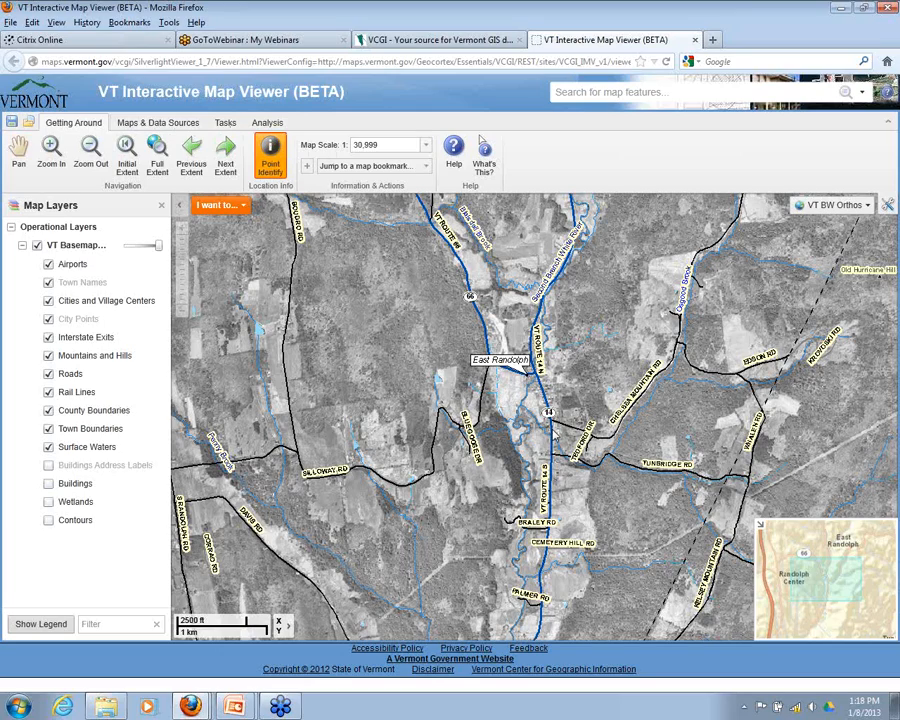
Step: Identify VT Route 14 south of East Randolph, review its road, highway shield and town boundary attributes, and close the results
click(549, 446)
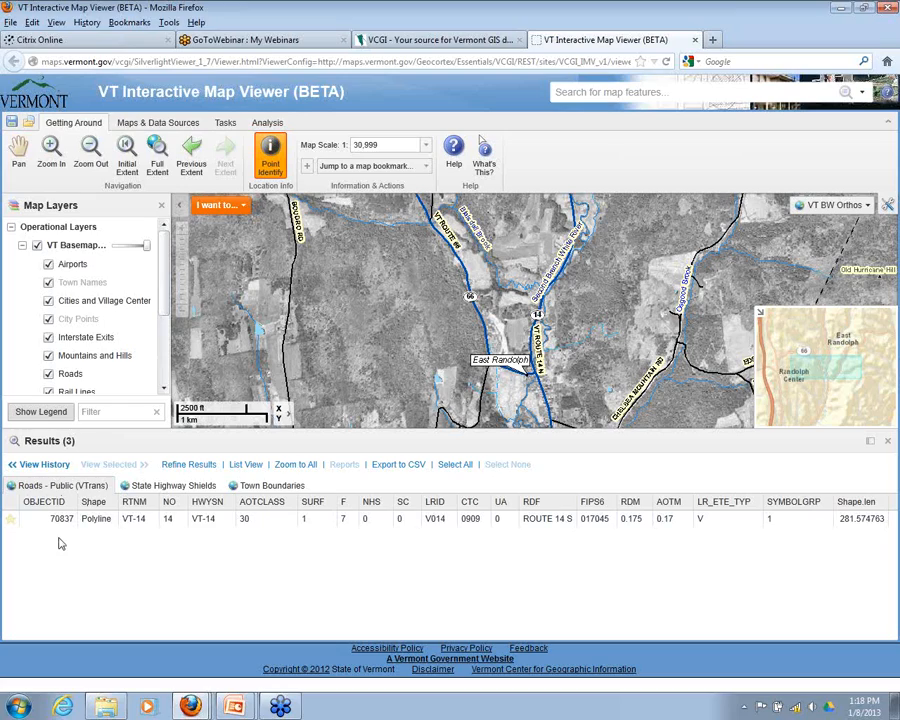
click(152, 488)
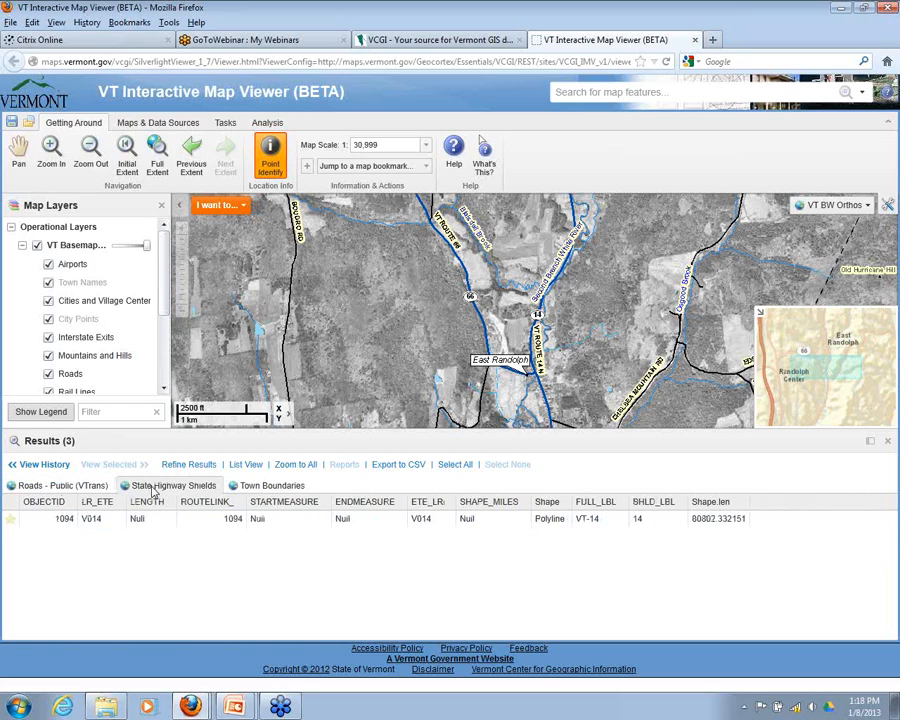
click(270, 486)
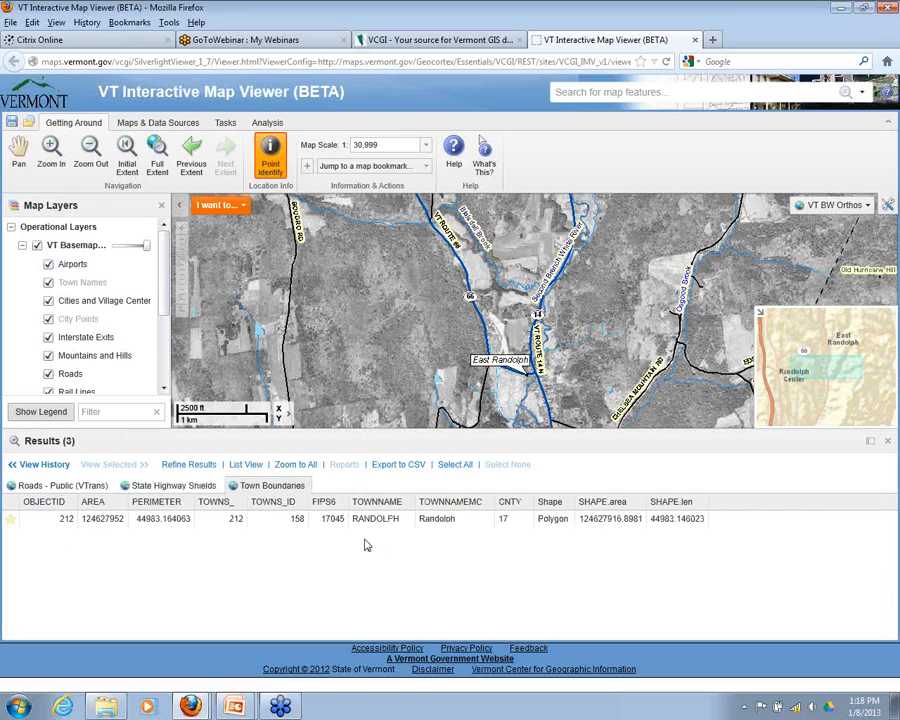
click(45, 486)
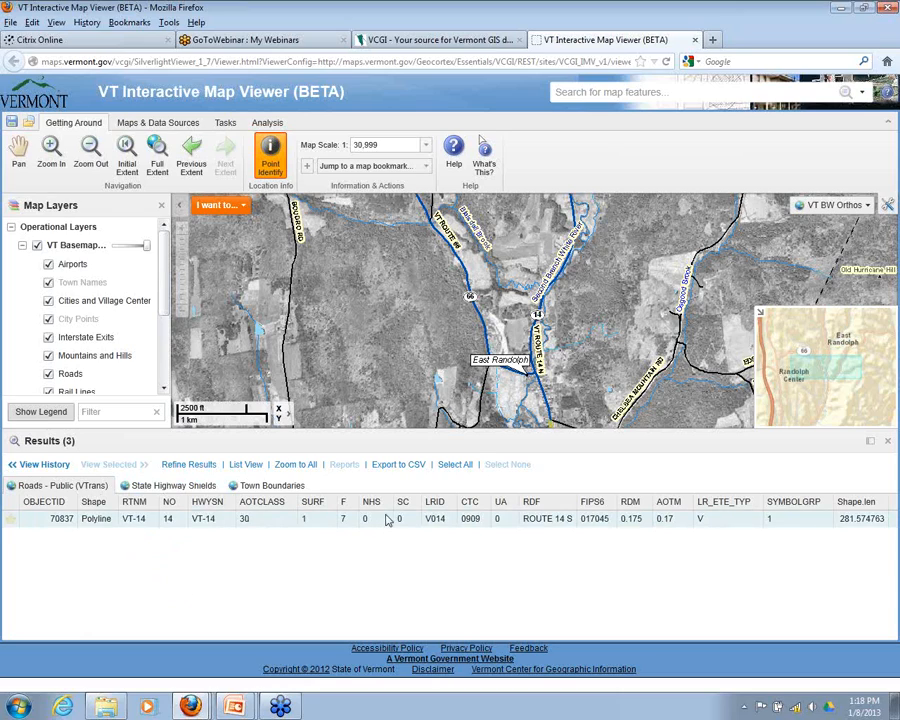
click(887, 443)
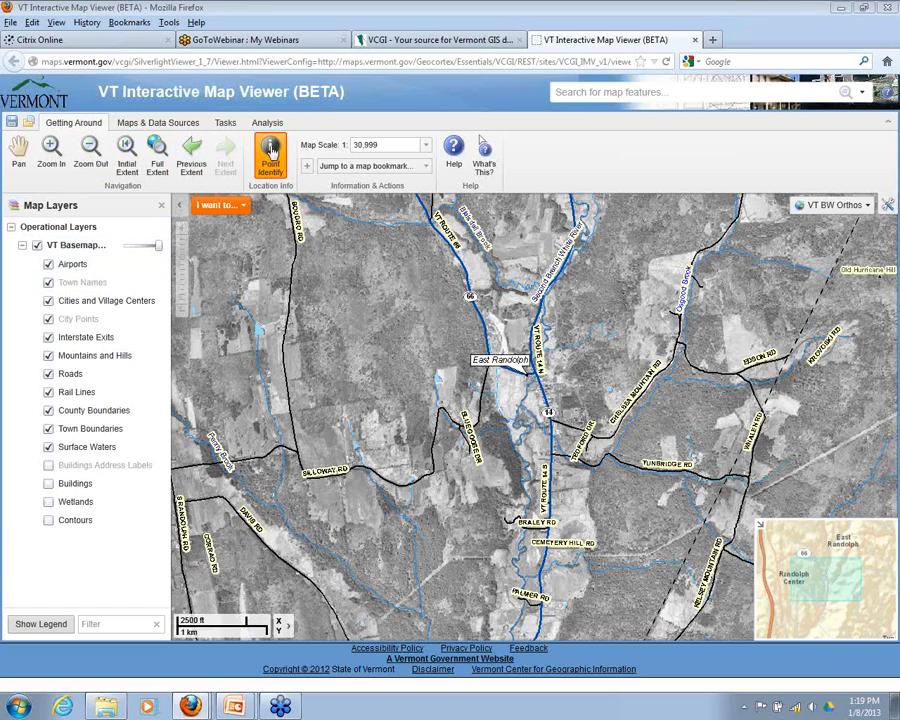
Step: Set the map scale to 1:72,224 and save the current view as a bookmark named "test bookmark"
click(426, 146)
click(408, 258)
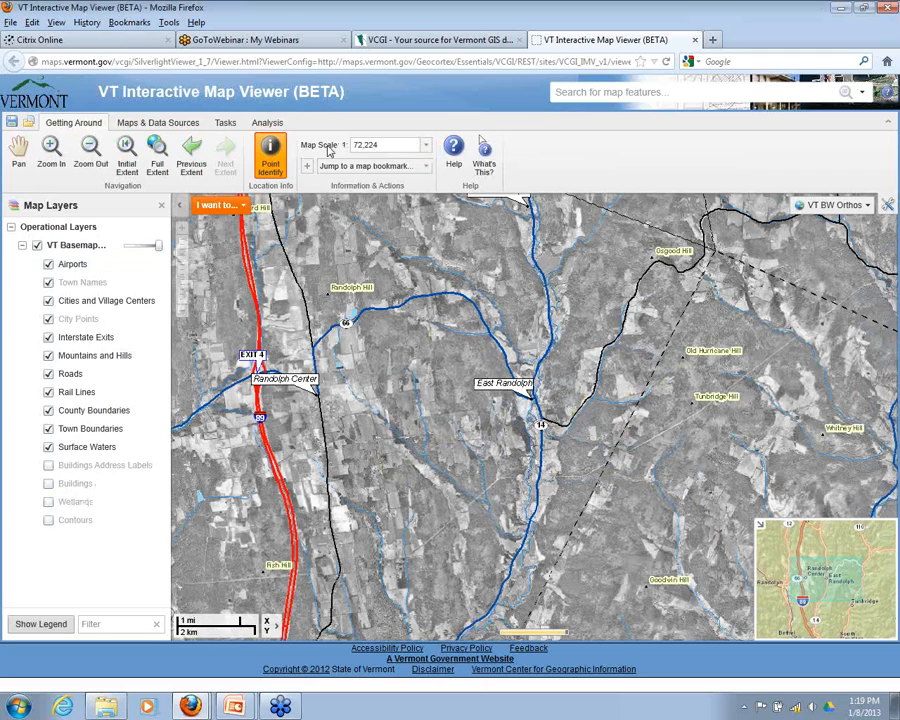
click(428, 168)
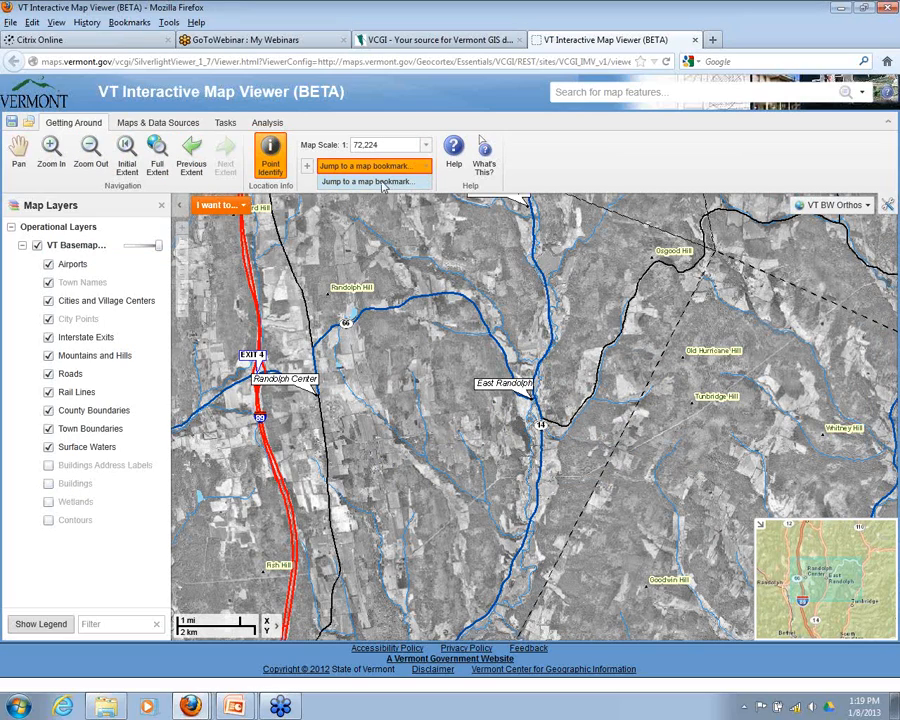
click(383, 182)
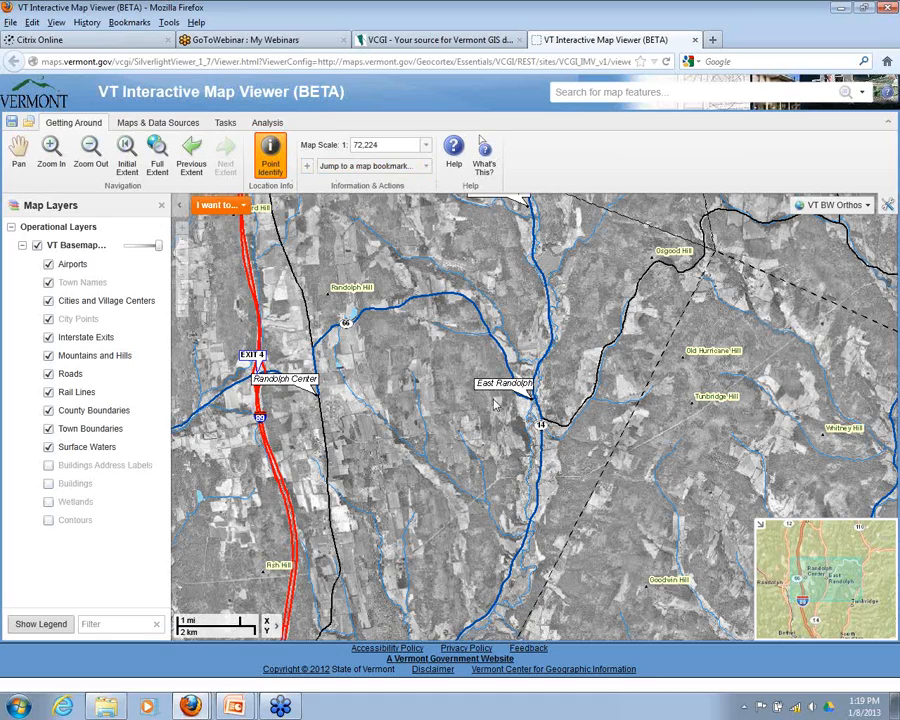
click(307, 166)
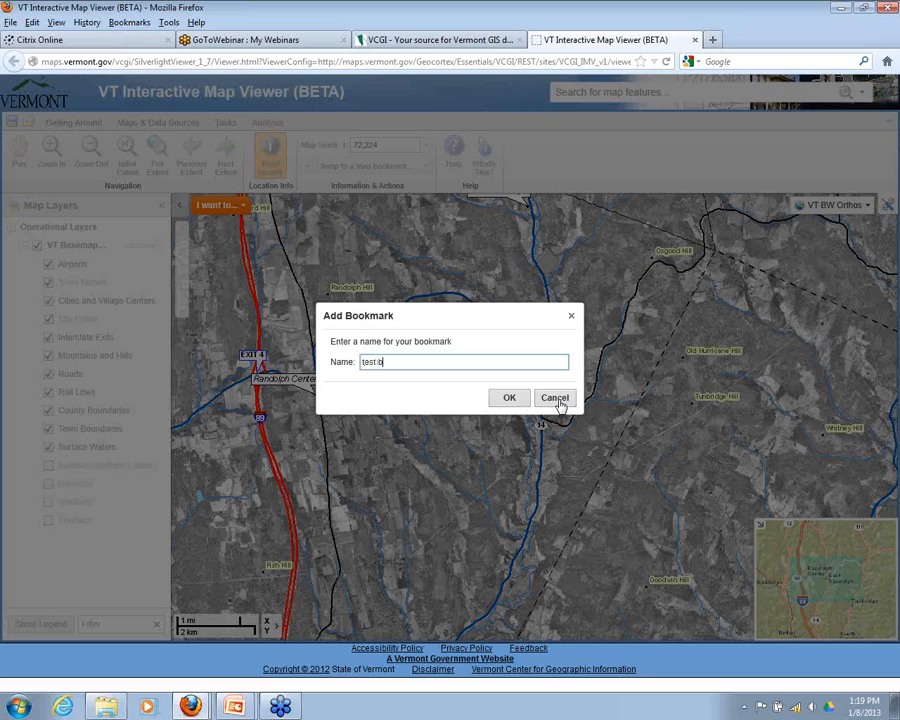
text(test bookmark)
click(512, 397)
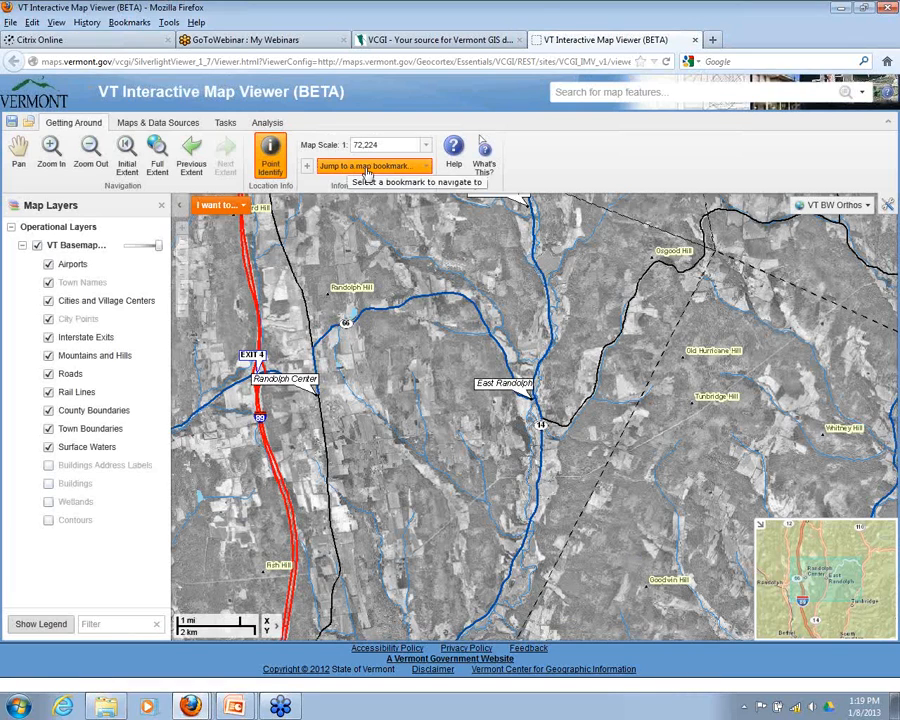
Step: Zoom to the full extent of Vermont and jump back to the view saved as "test bookmark"
click(157, 152)
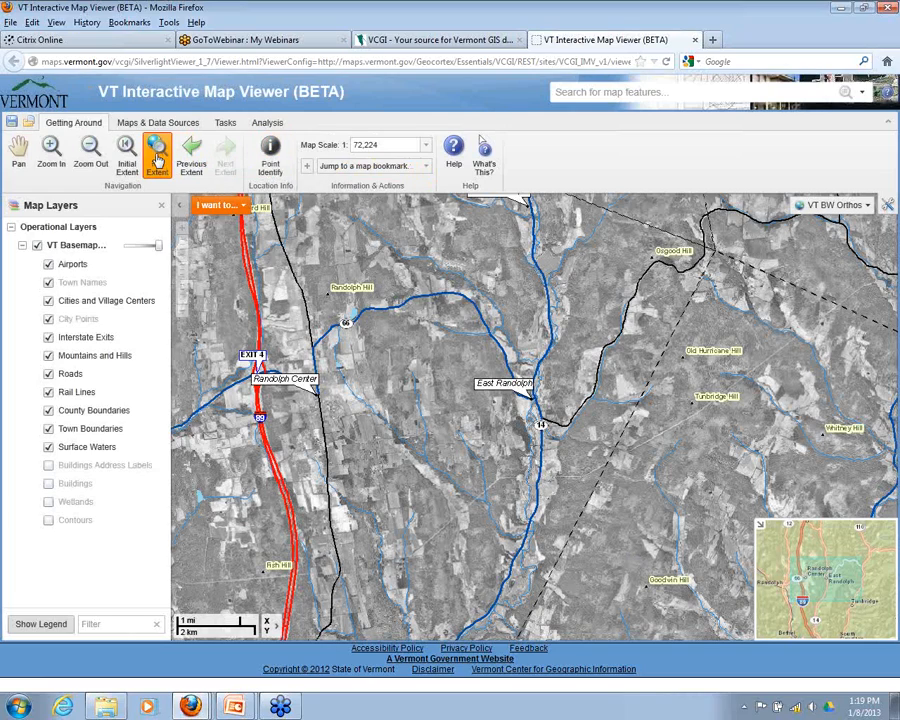
click(425, 170)
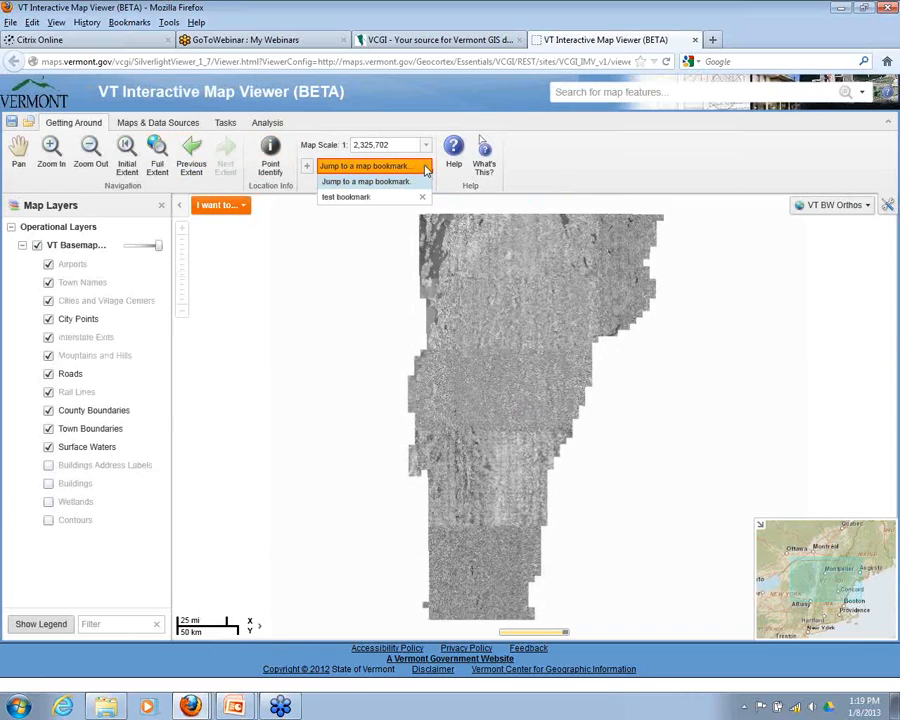
click(345, 197)
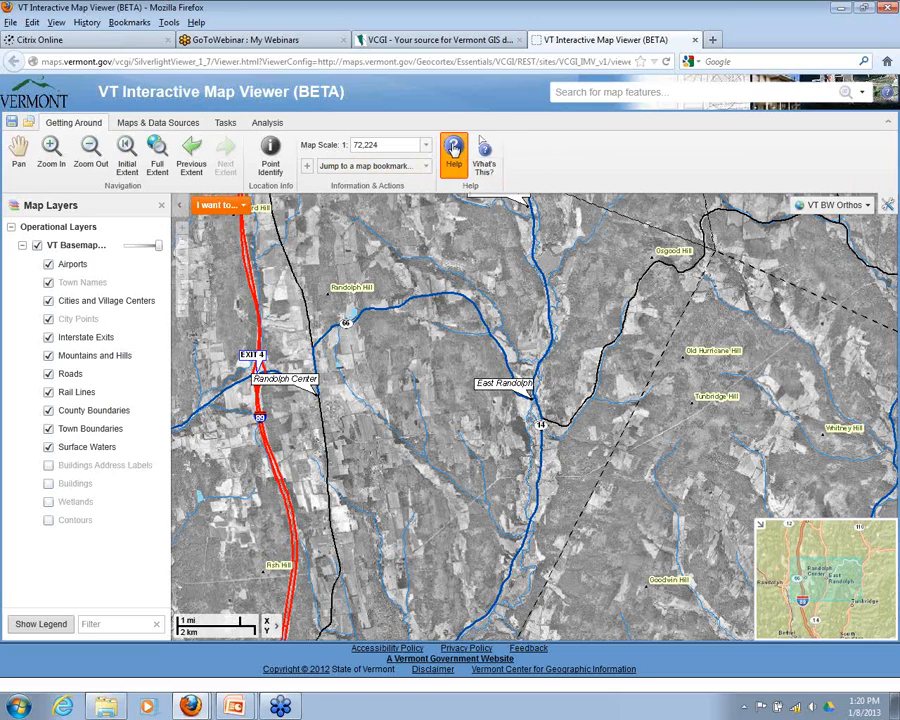
Step: Open the viewer's online help and expand the GIS and Web Map Concepts topics
click(452, 147)
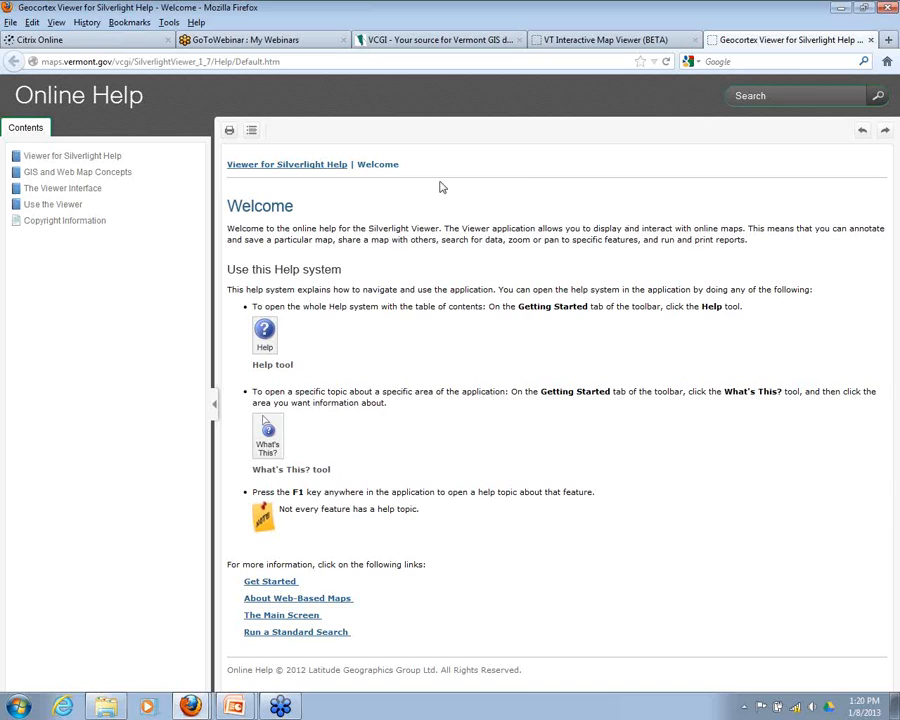
click(19, 175)
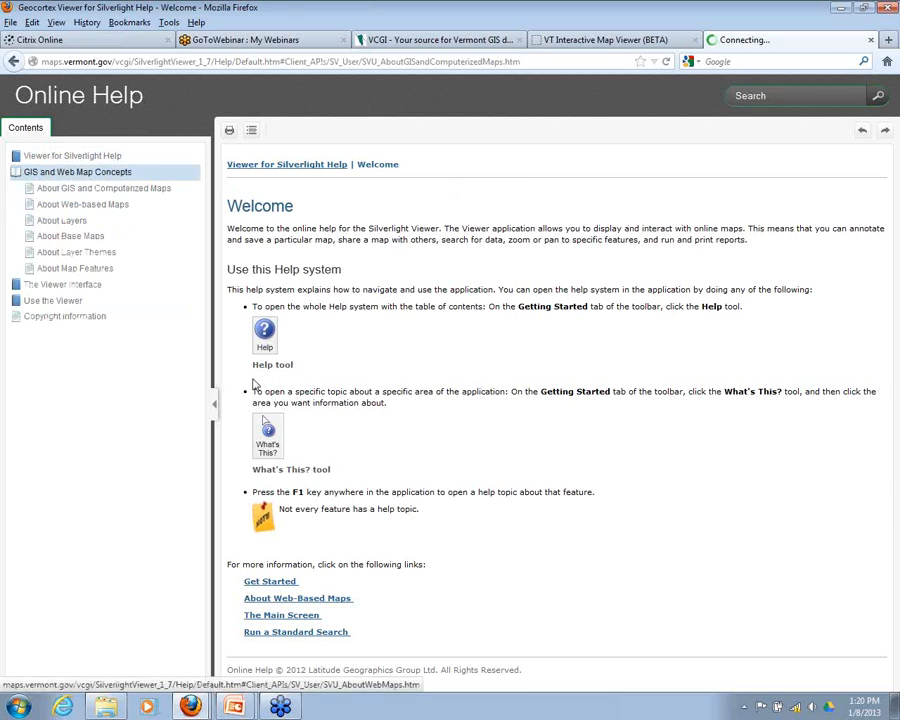
Step: Expand The Viewer Interface topics in the online help and close the help page
click(17, 289)
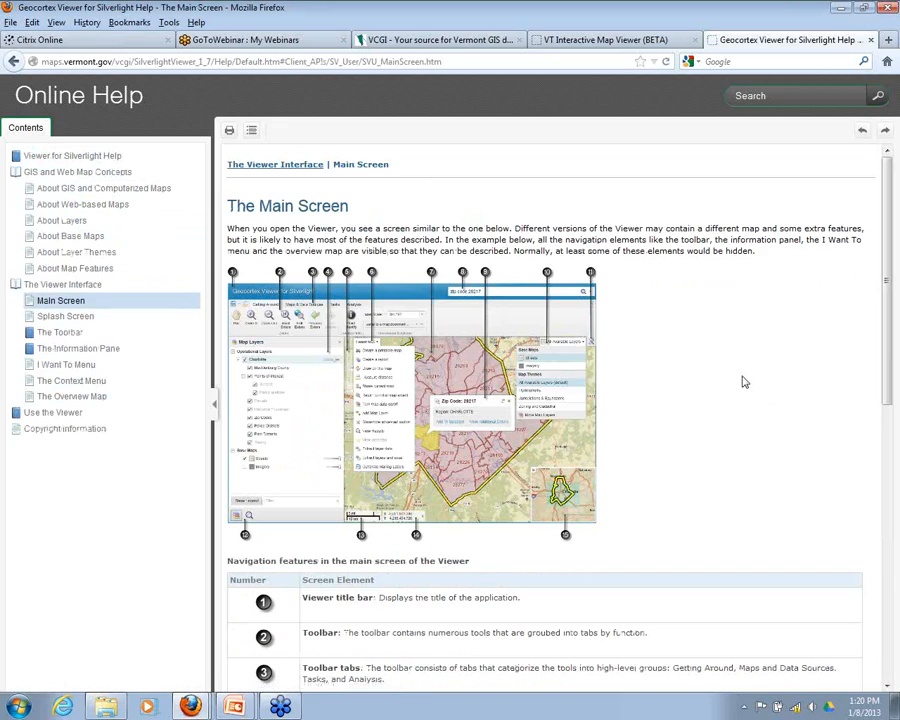
click(871, 40)
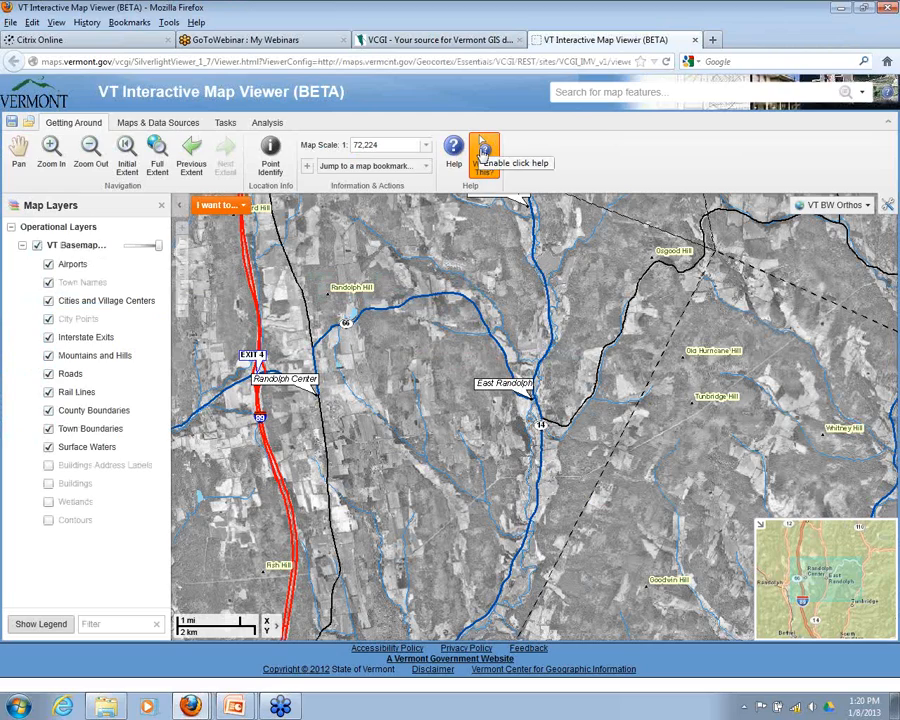
Step: Use the What's This? tool to open the help topic for the map area, and close it
click(483, 150)
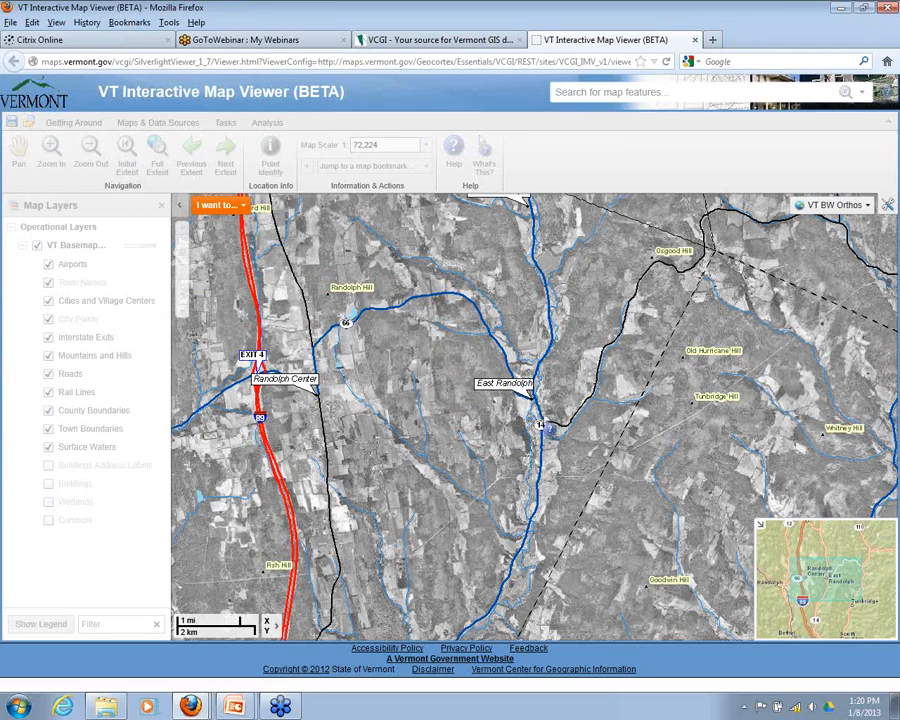
click(545, 428)
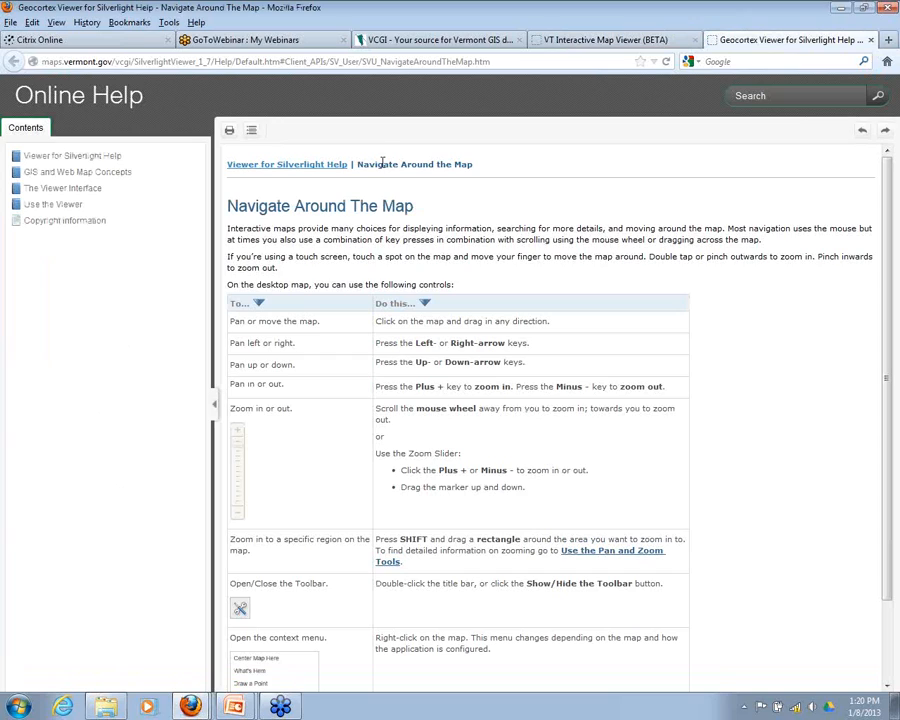
click(871, 40)
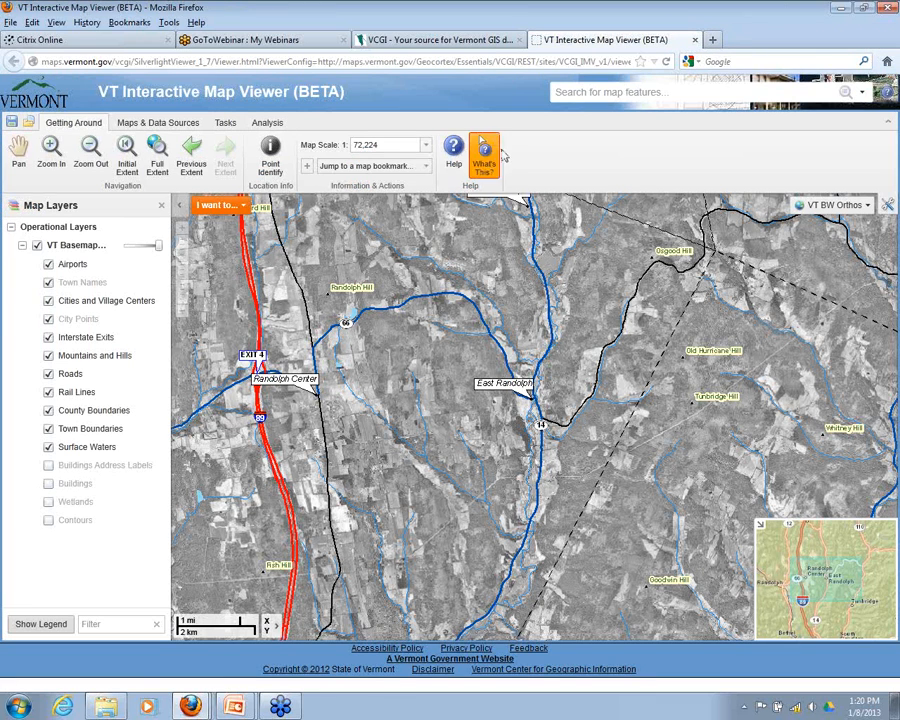
Step: Use the What's This? tool to open the help topic on the "I want to..." menu, and close it
click(490, 155)
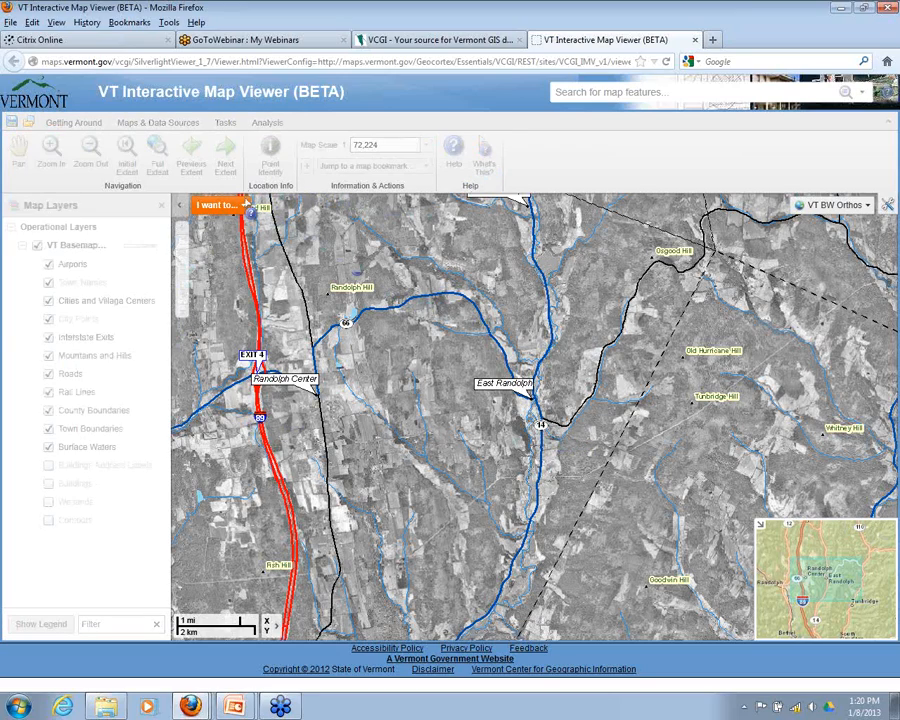
click(243, 204)
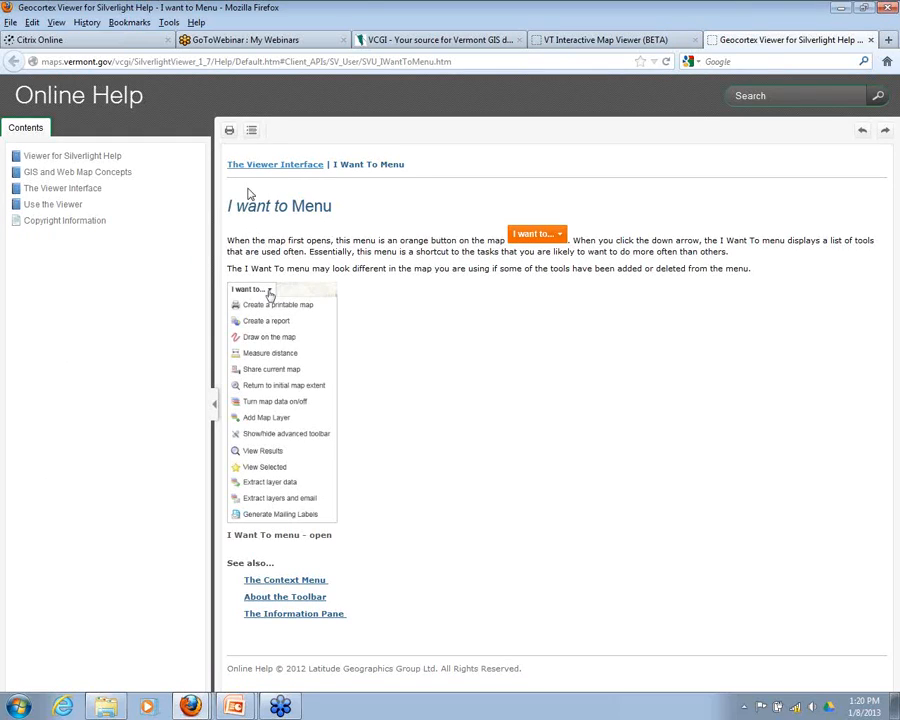
click(871, 40)
Step: Use the What's This? tool to open the help topic about the toolbar, and close it
click(484, 152)
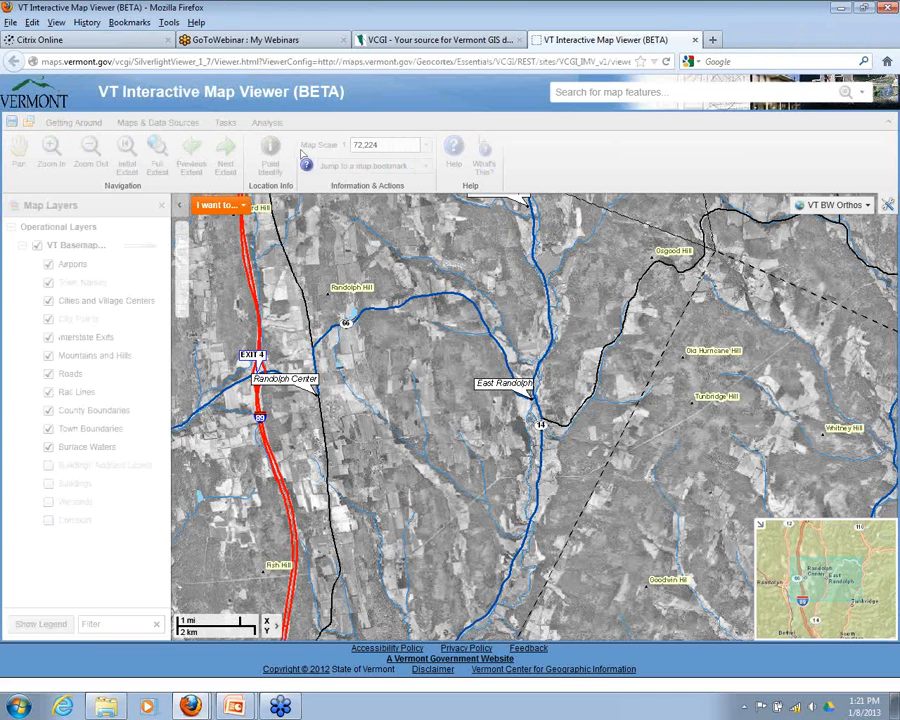
click(192, 108)
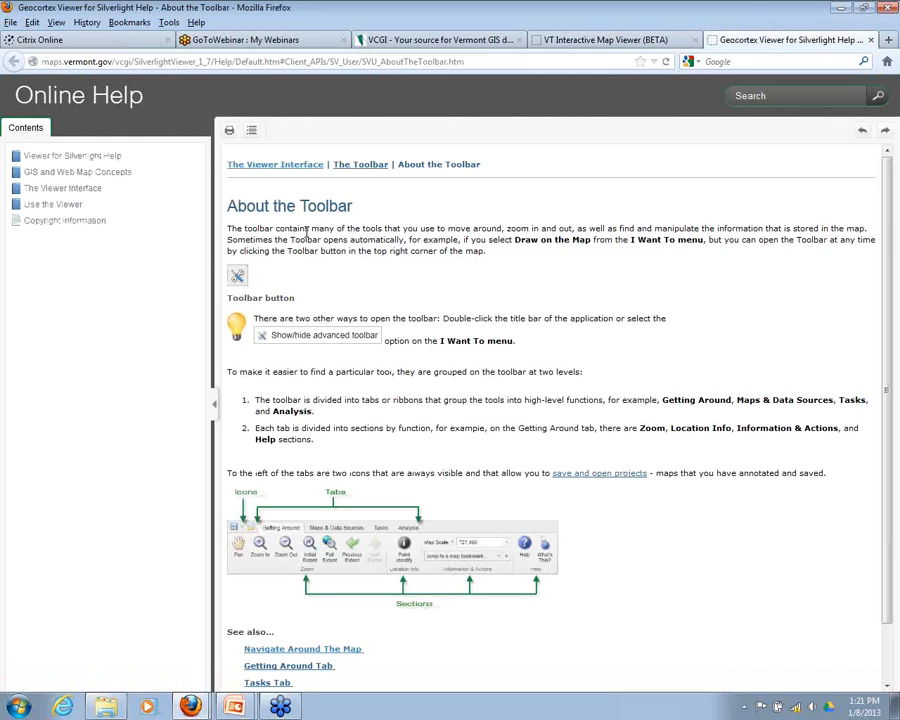
click(871, 40)
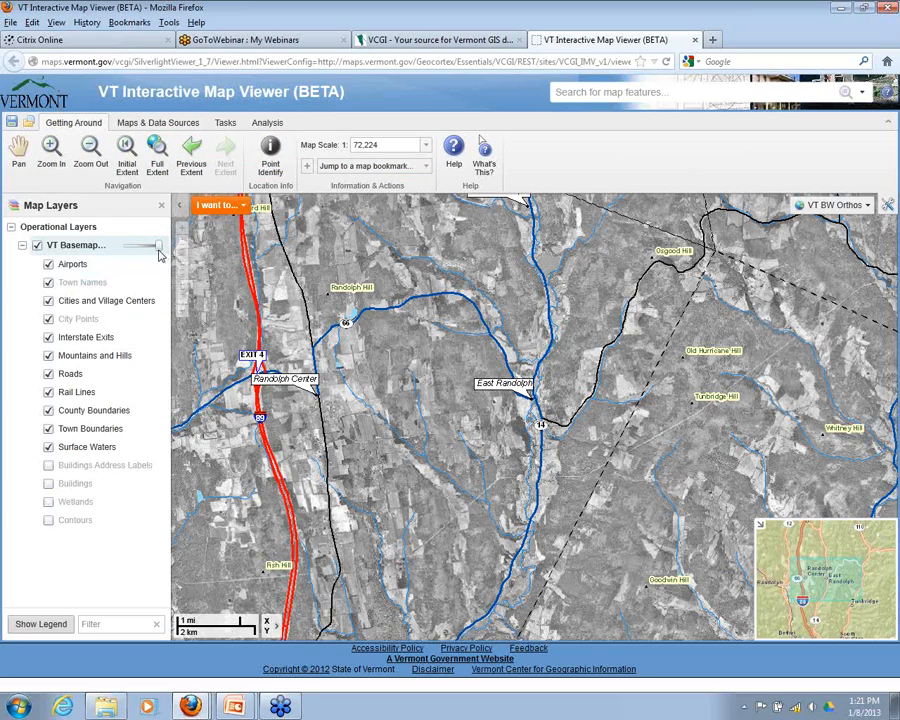
Step: Reduce the VT Basemap layers' opacity slightly, and check the Airports layer's symbol and visible scale range
mouse_move(159, 251)
mouse_down()
mouse_move(129, 243)
mouse_move(157, 250)
mouse_up()
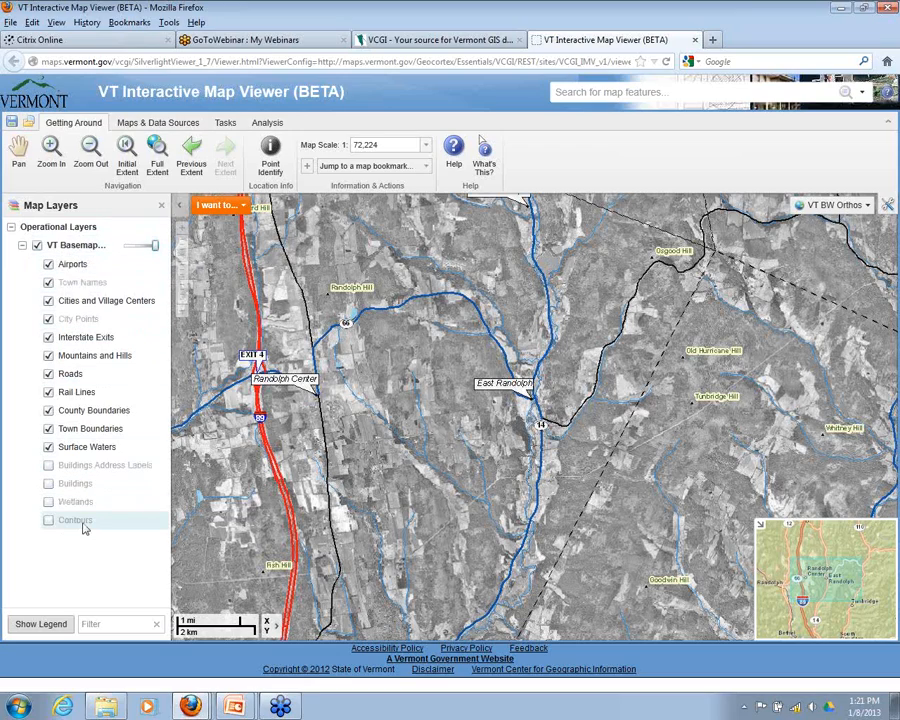
click(72, 266)
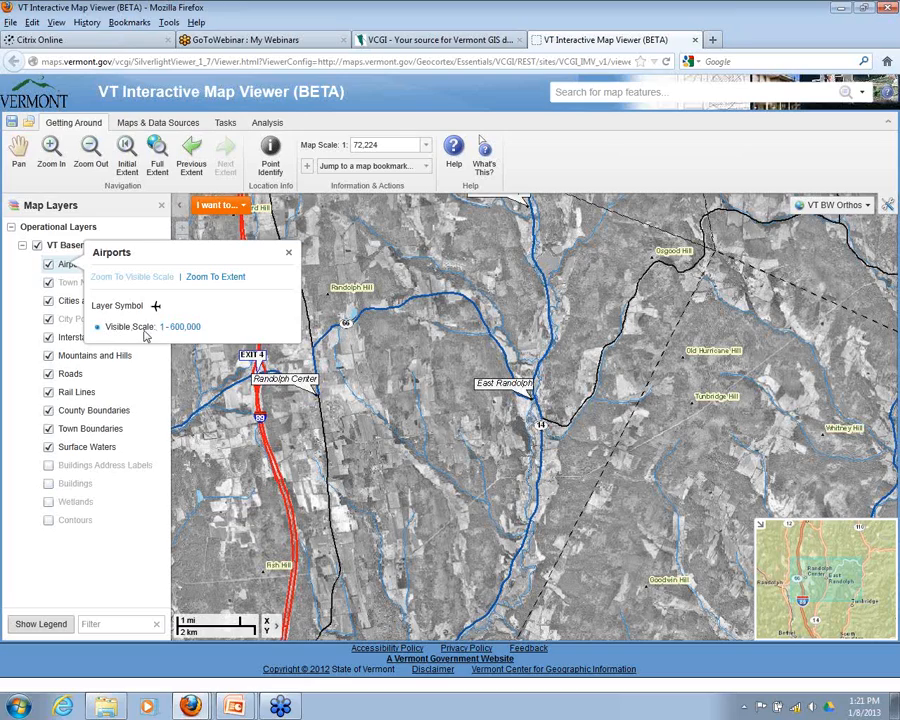
click(288, 252)
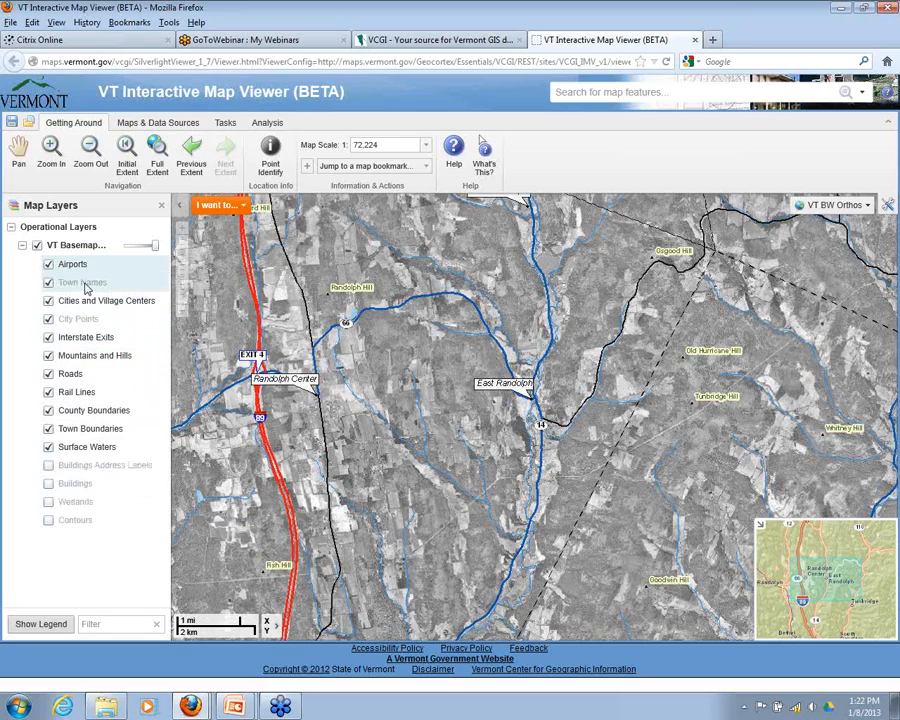
Step: Zoom the map to the visible scale of the Town Names layer
mouse_move(86, 288)
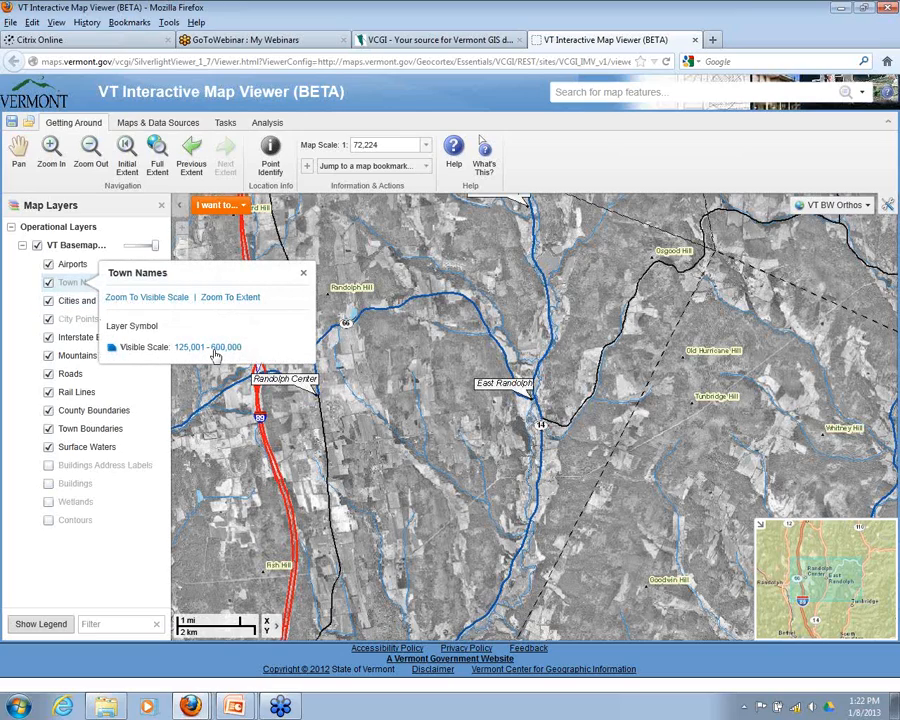
click(120, 300)
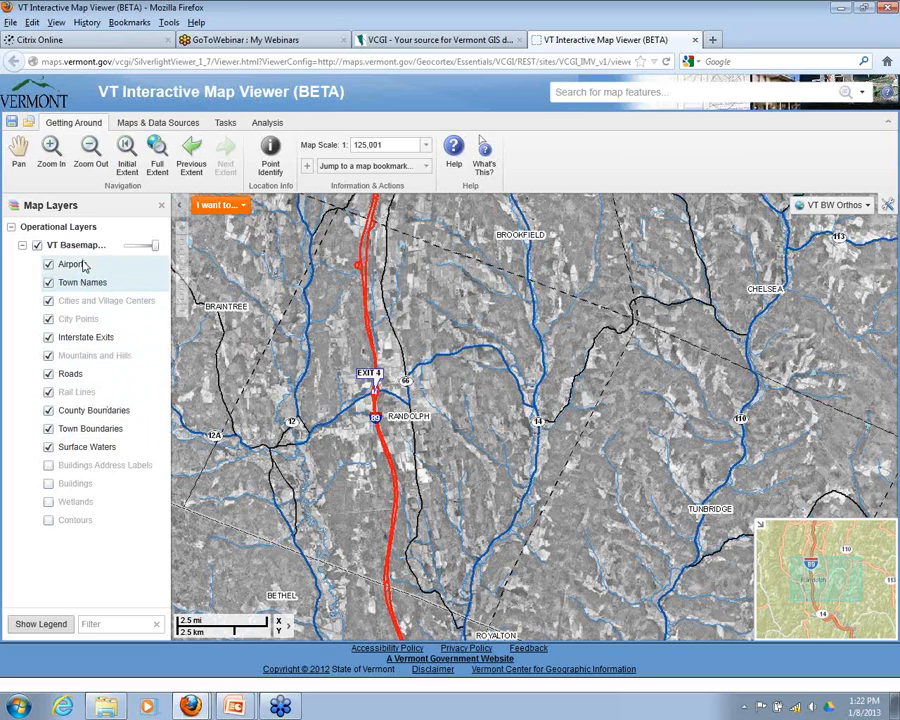
Step: Check the visible scale ranges of the Roads, Surface Waters and Town Boundaries layers, and close the layer details
mouse_move(78, 382)
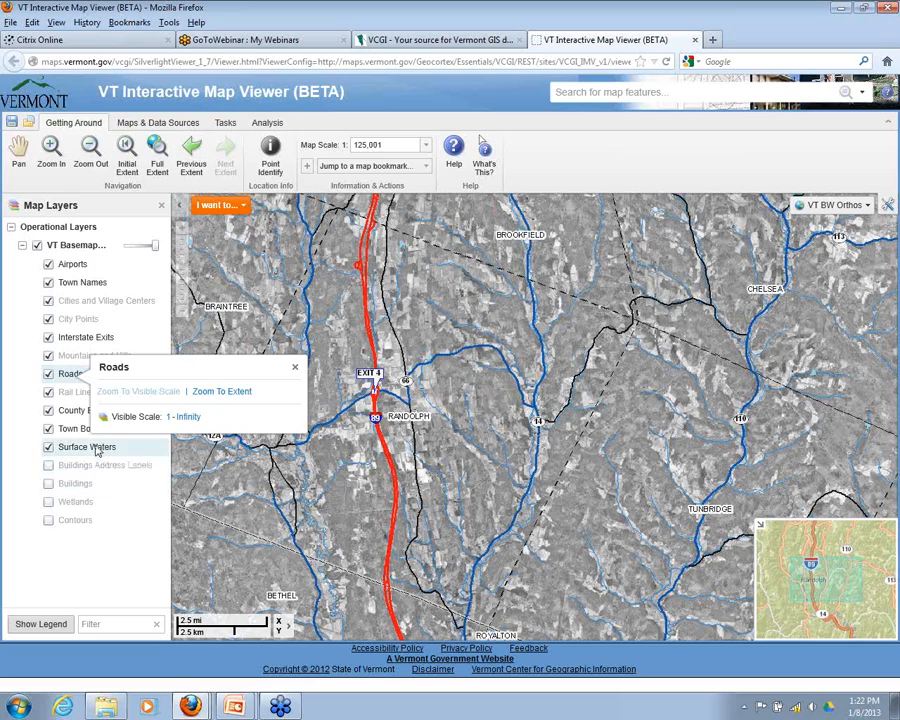
mouse_move(79, 451)
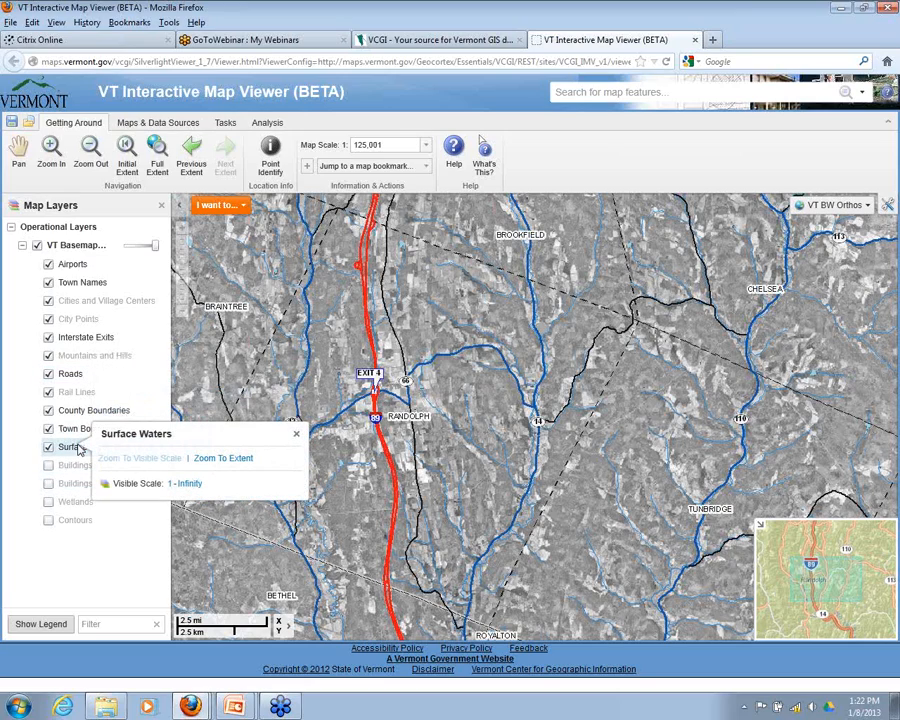
mouse_move(78, 413)
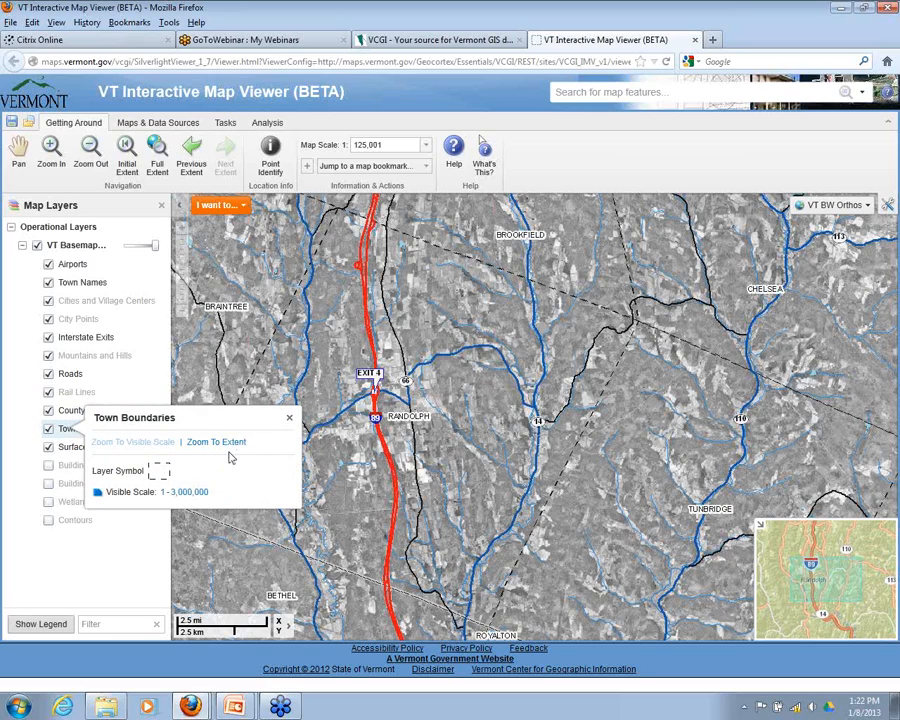
click(290, 419)
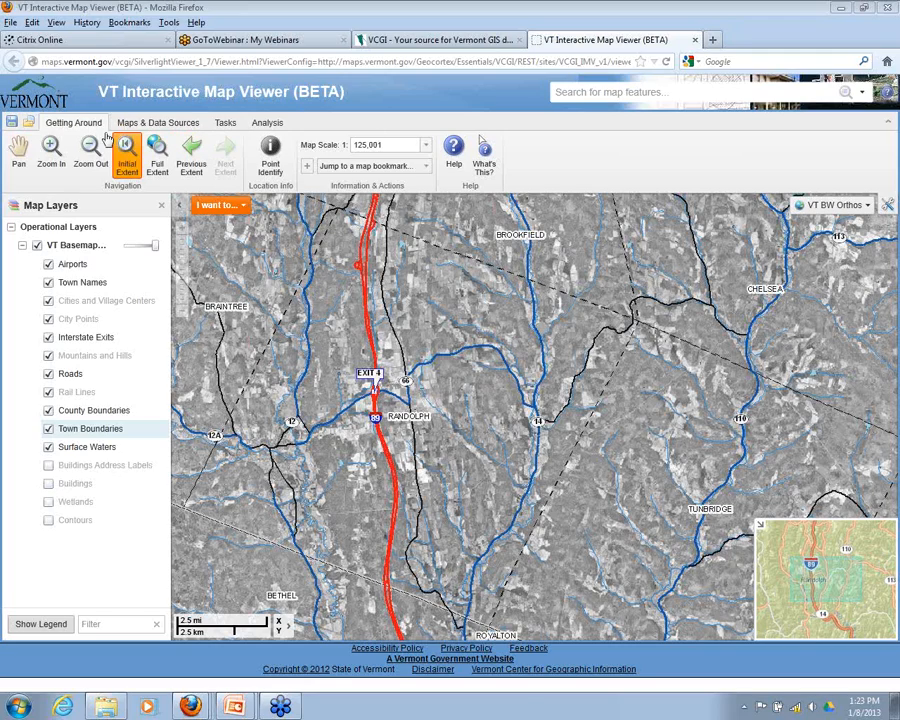
Step: Show the map legend and switch back to the layer list
click(141, 125)
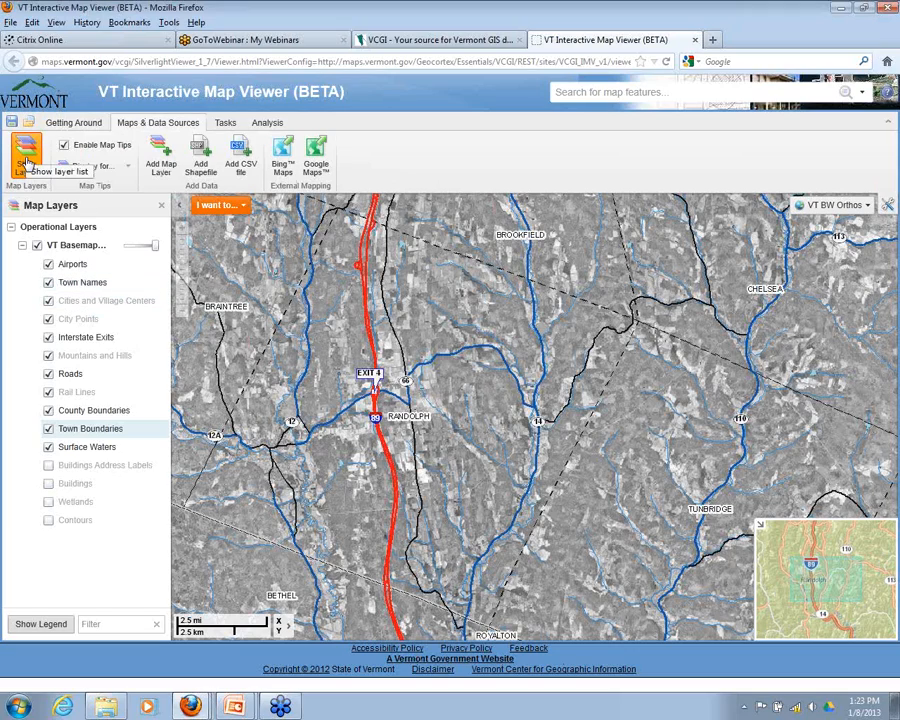
click(48, 628)
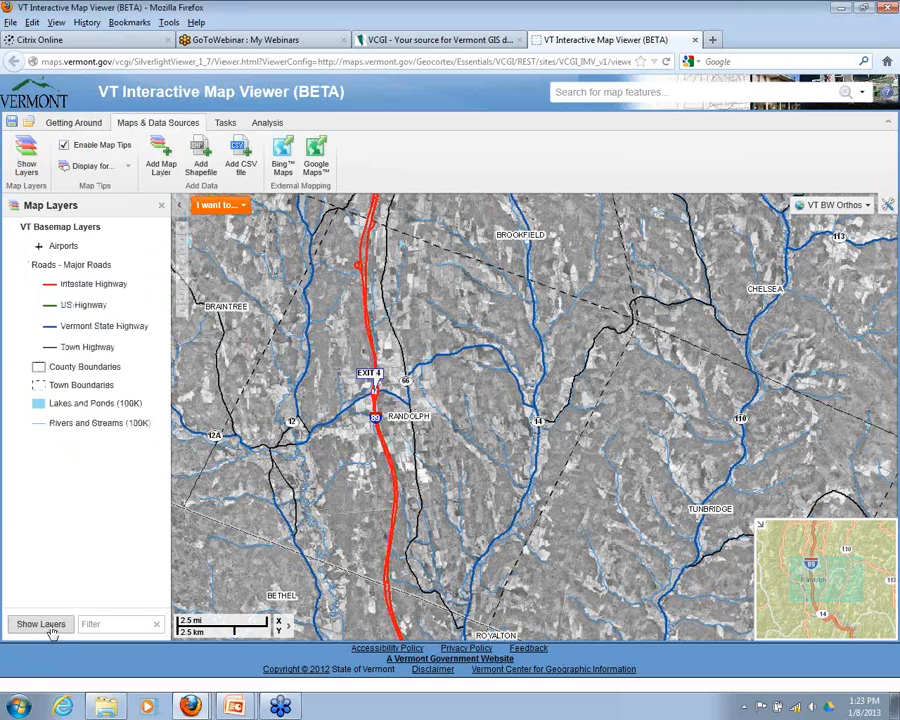
click(26, 160)
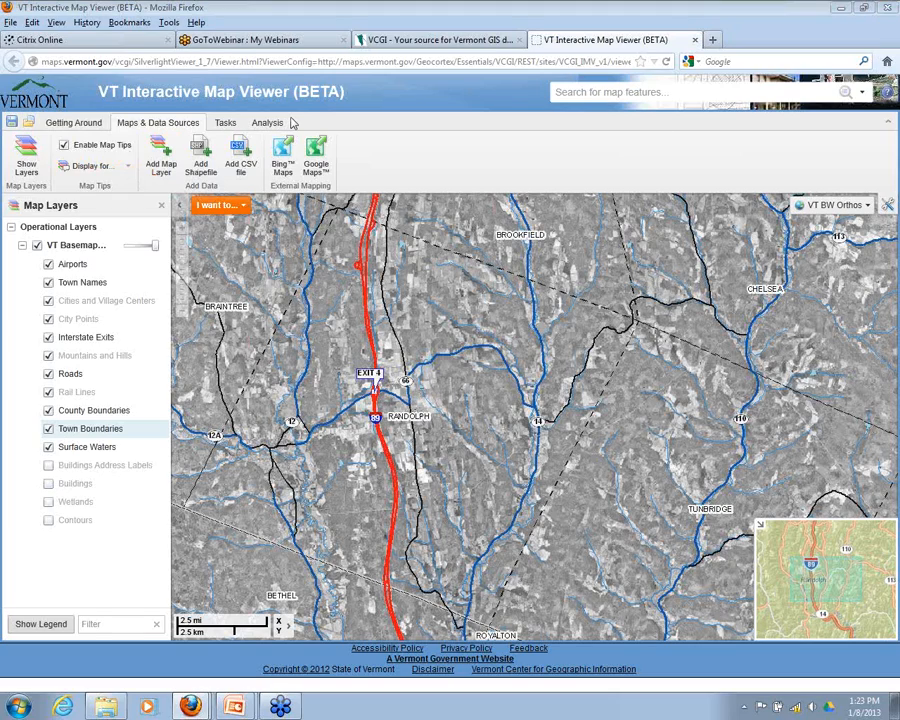
Step: Review which layers have map tips enabled, and close the list without changes
click(122, 168)
click(128, 171)
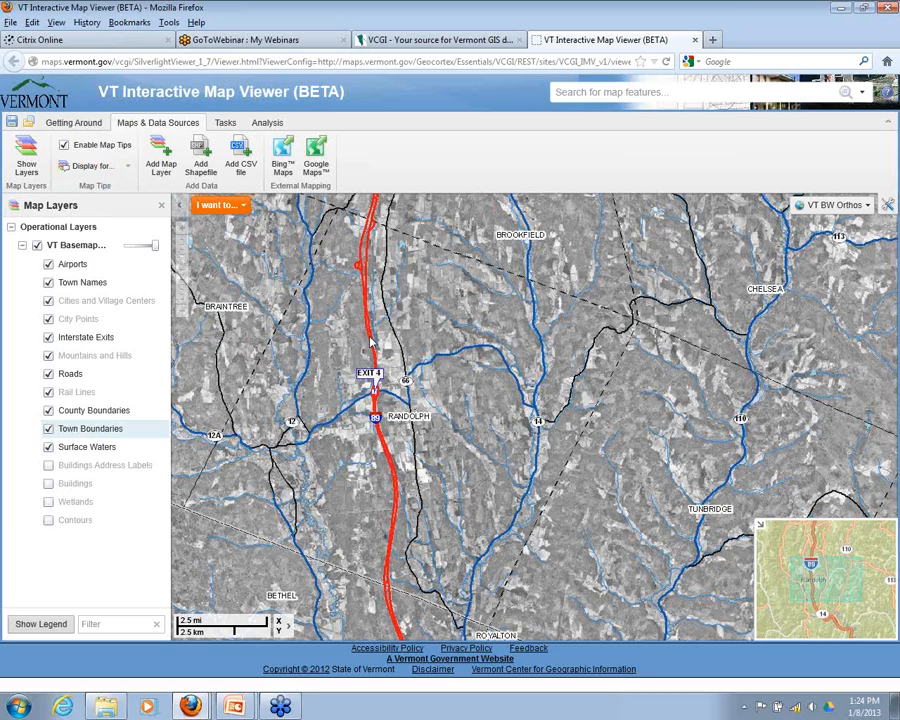
click(92, 166)
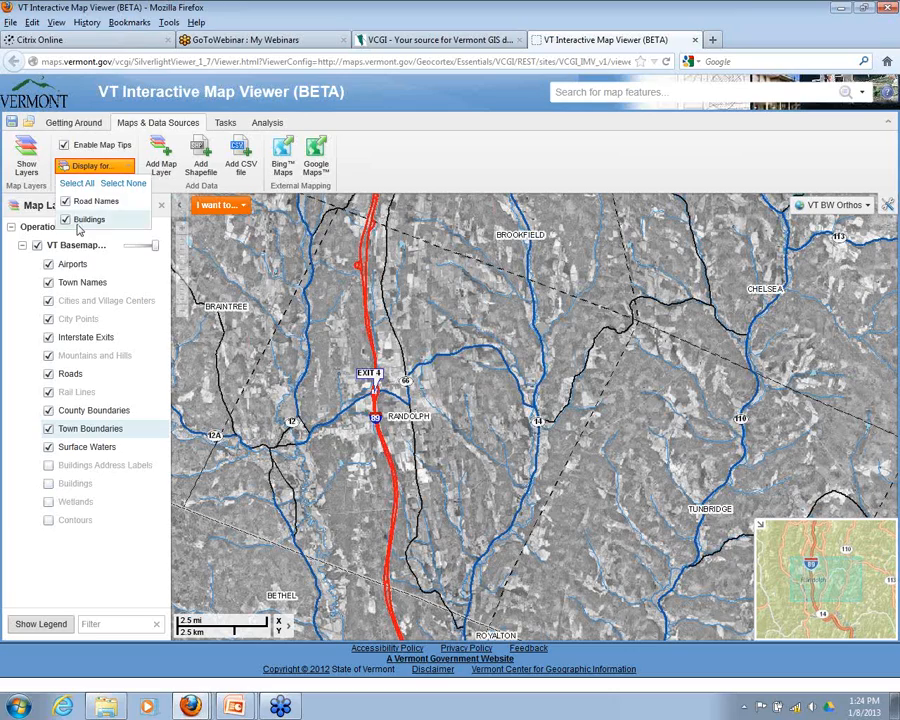
click(125, 167)
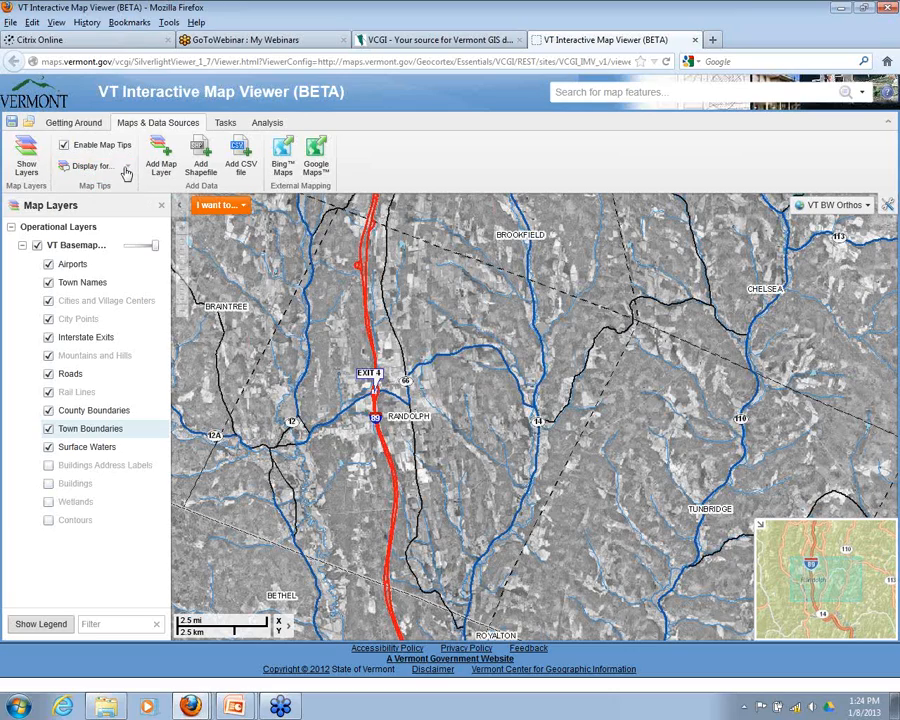
Step: Zoom the map to the visible scale of the Buildings layer and turn that layer on
click(72, 487)
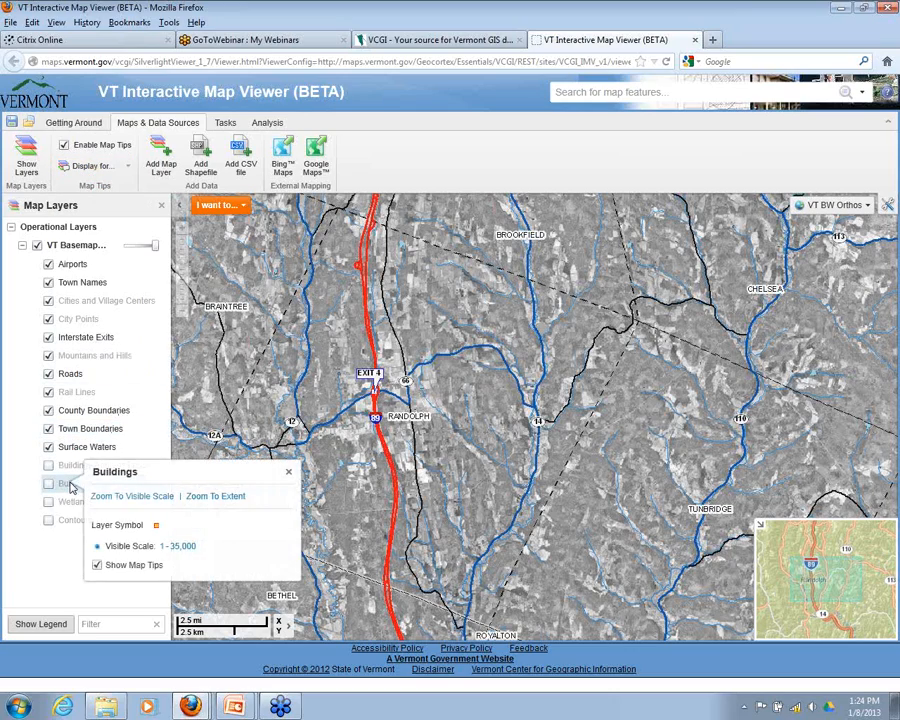
click(103, 497)
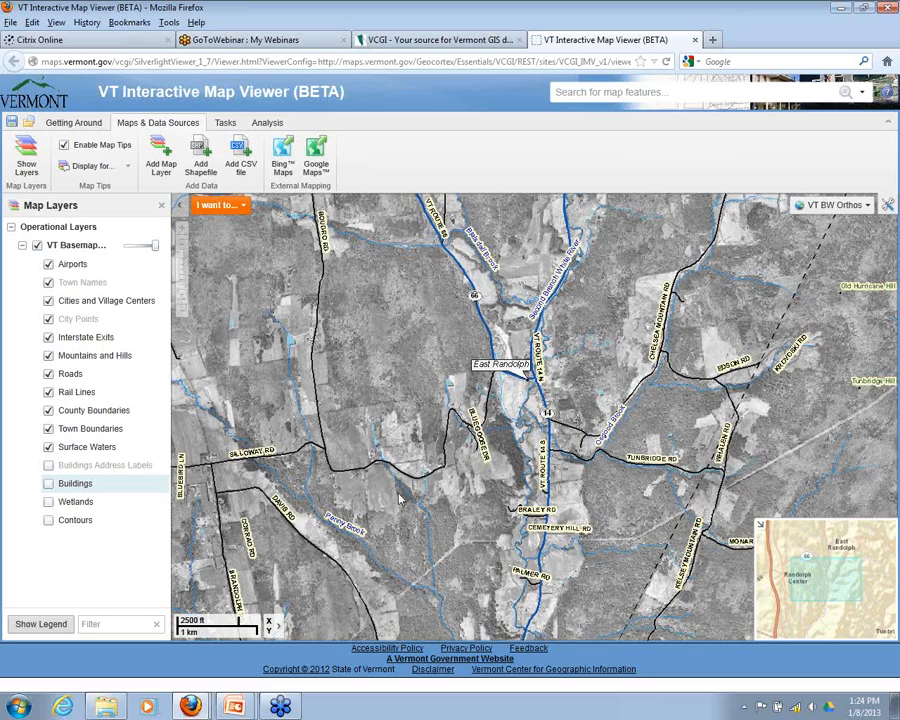
click(49, 483)
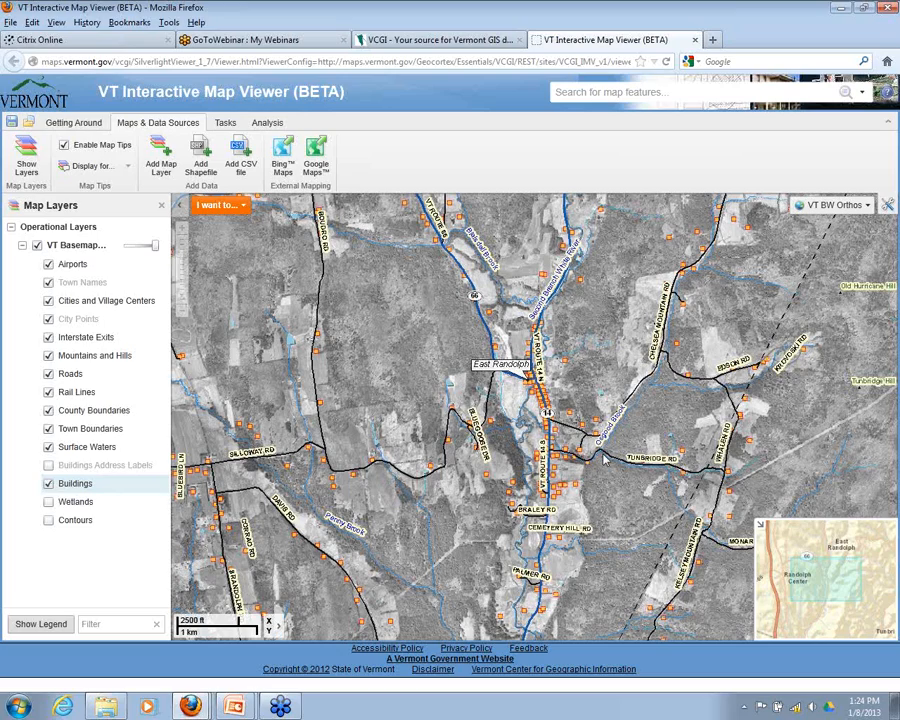
Step: View the map tip and additional details of a building on Chelsea Mountain Rd, and the map tip of one on Whalen Rd
mouse_move(598, 425)
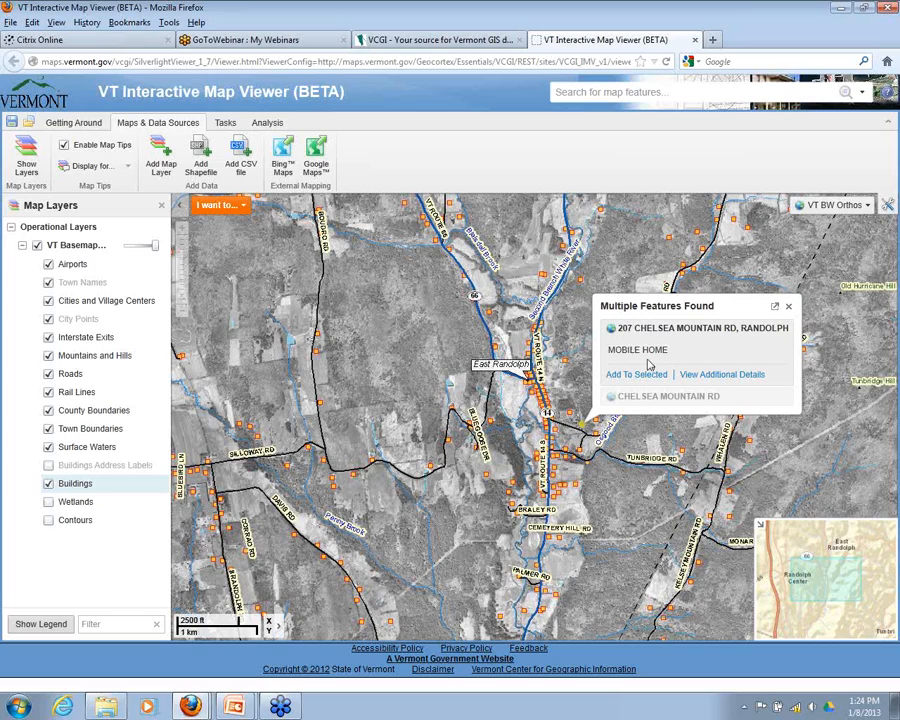
click(724, 378)
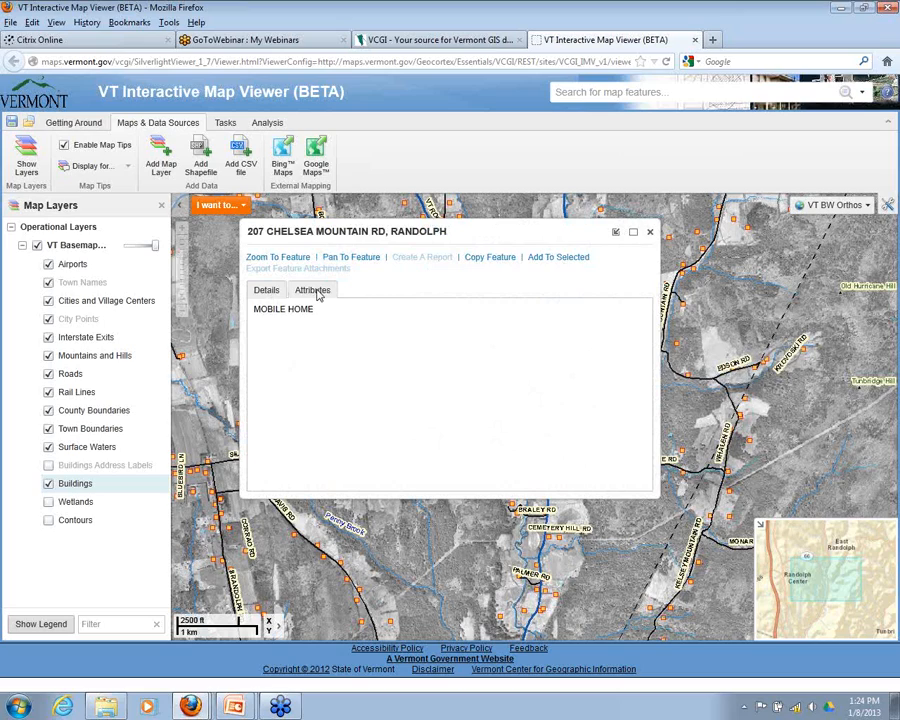
click(316, 292)
click(264, 292)
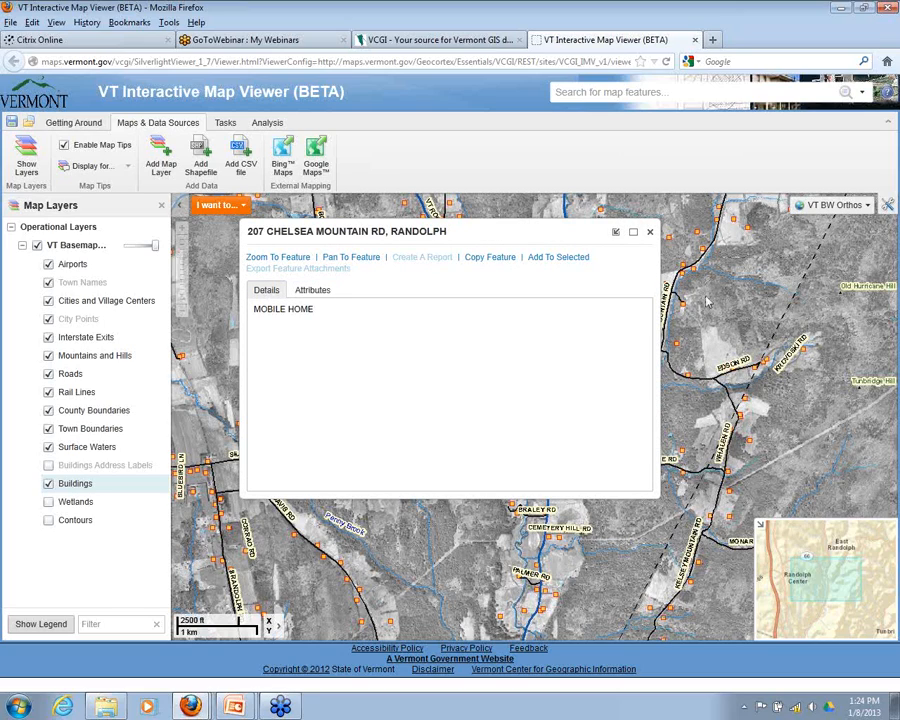
click(650, 232)
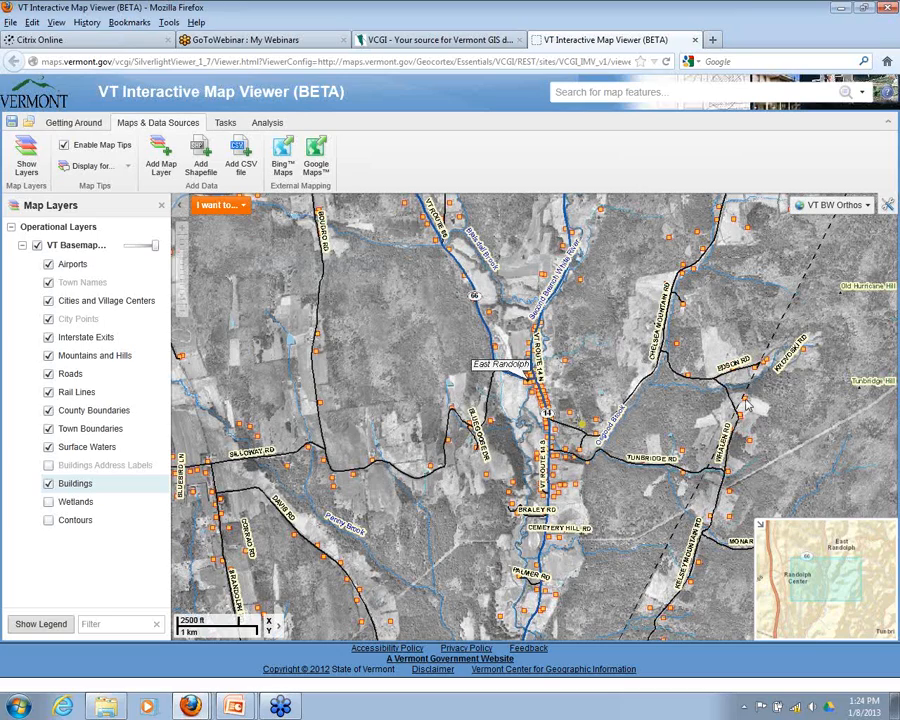
mouse_move(745, 402)
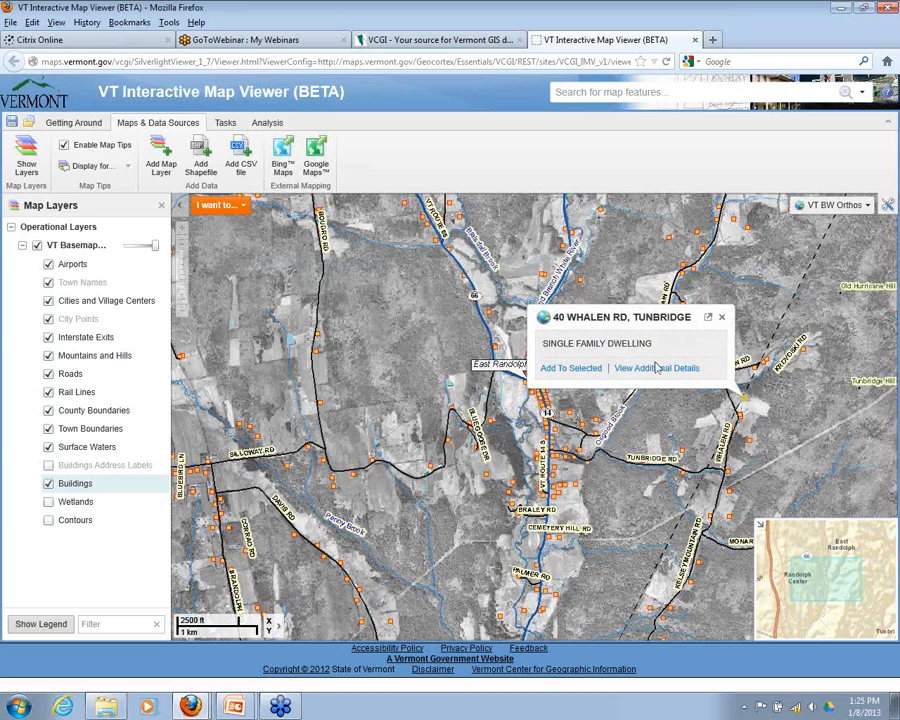
click(721, 317)
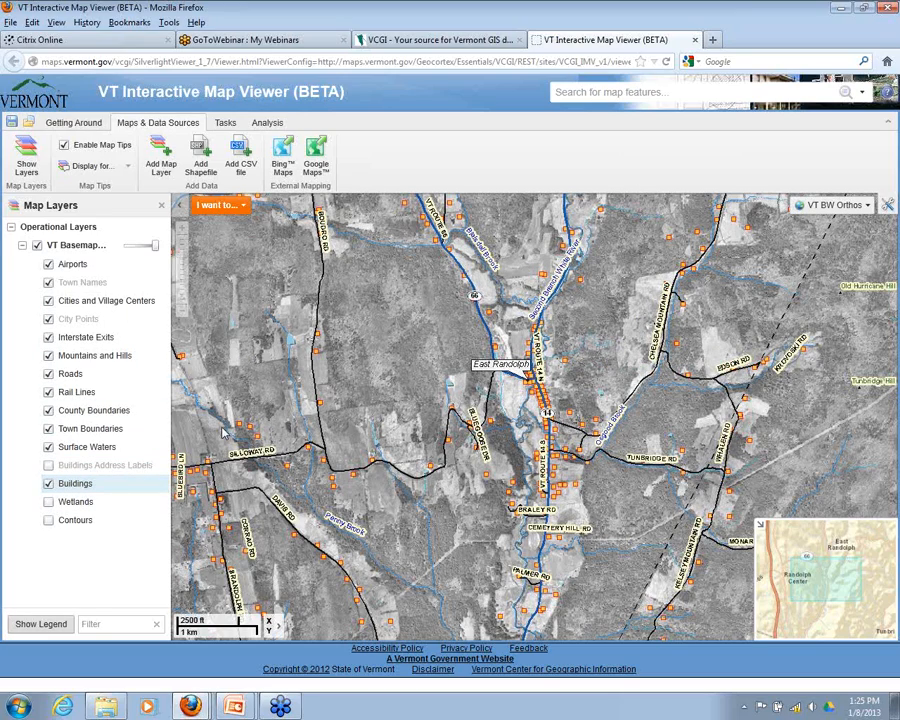
Step: Review which layers have map tips, and view the attributes of Silloway Rd through its map tip
click(128, 169)
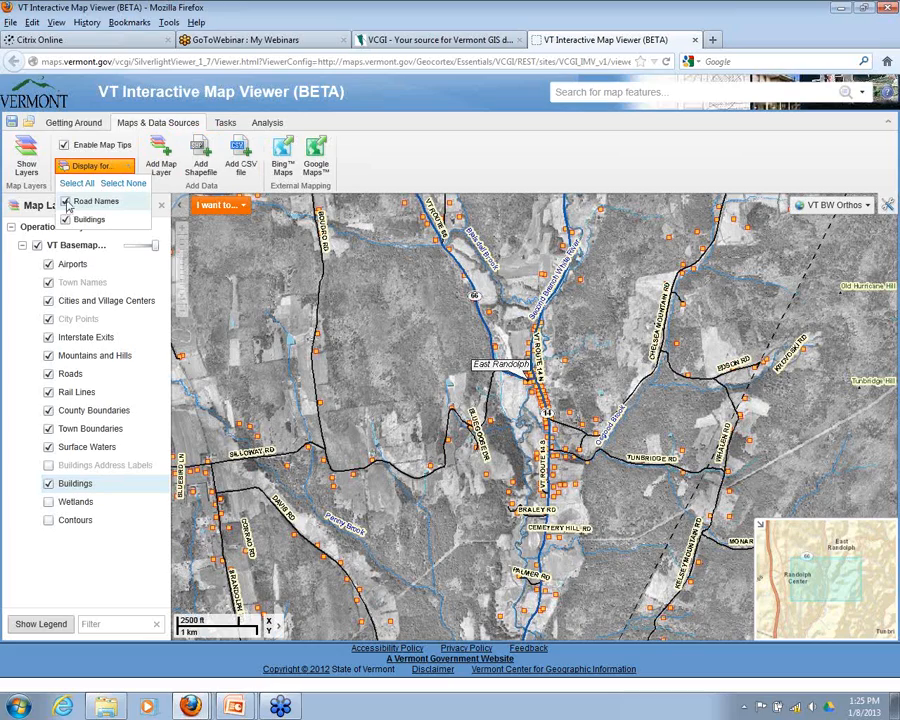
click(128, 170)
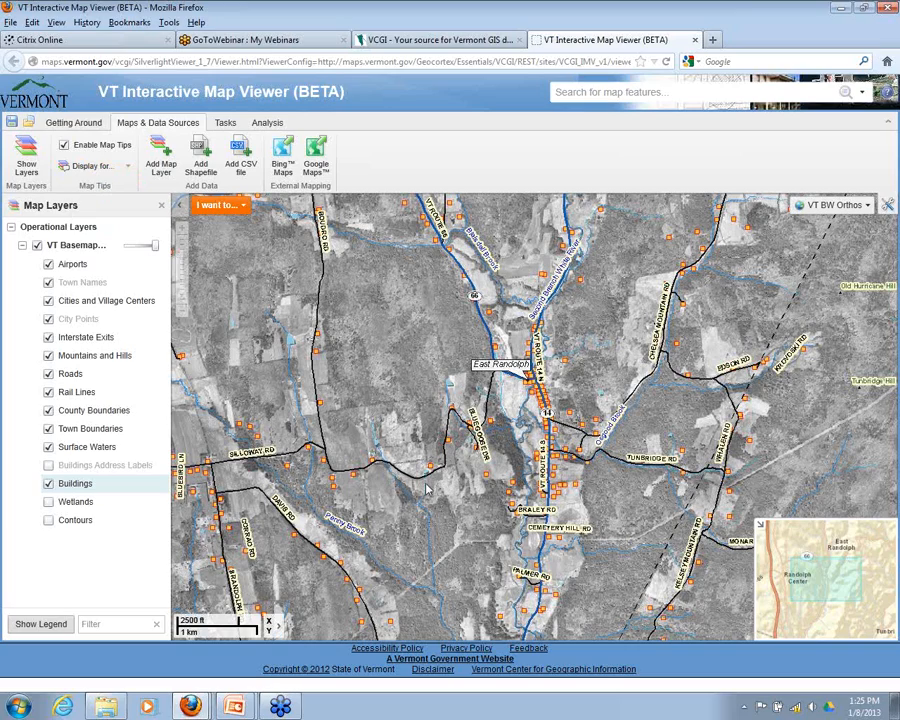
mouse_move(422, 483)
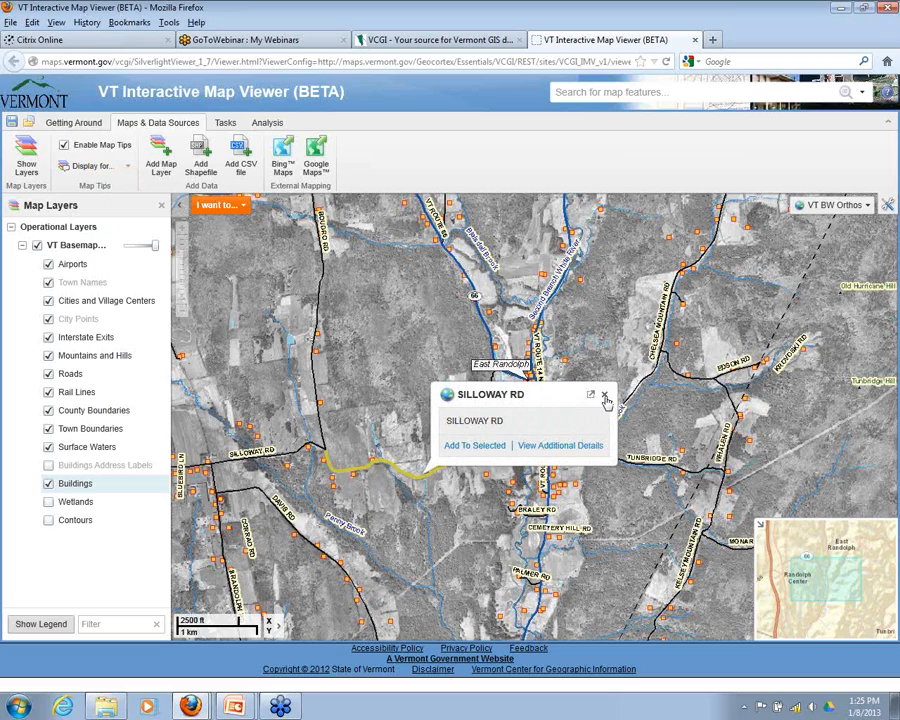
click(550, 446)
click(312, 292)
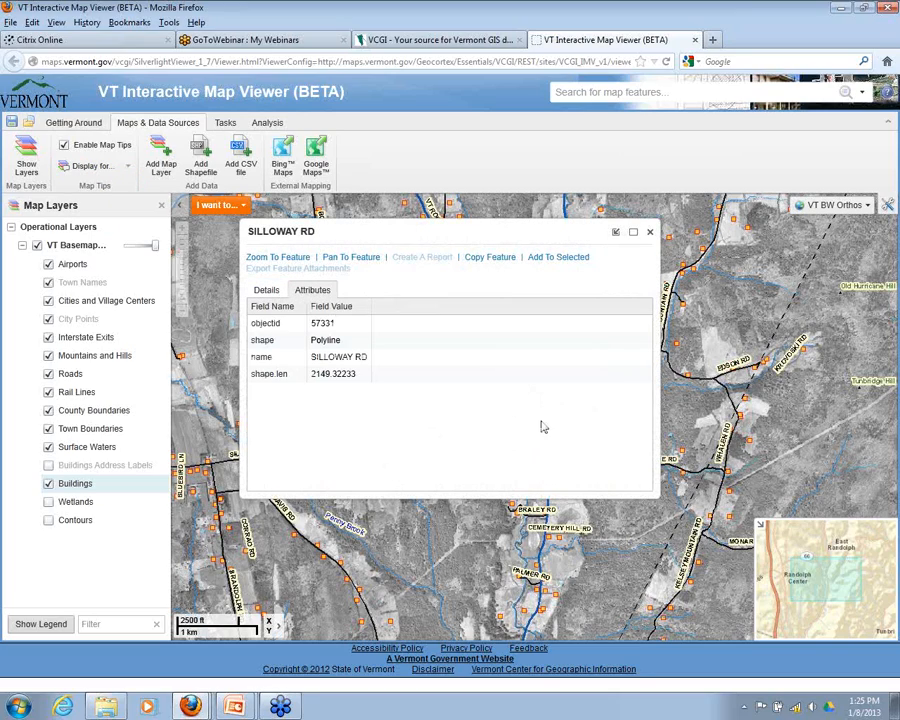
click(651, 234)
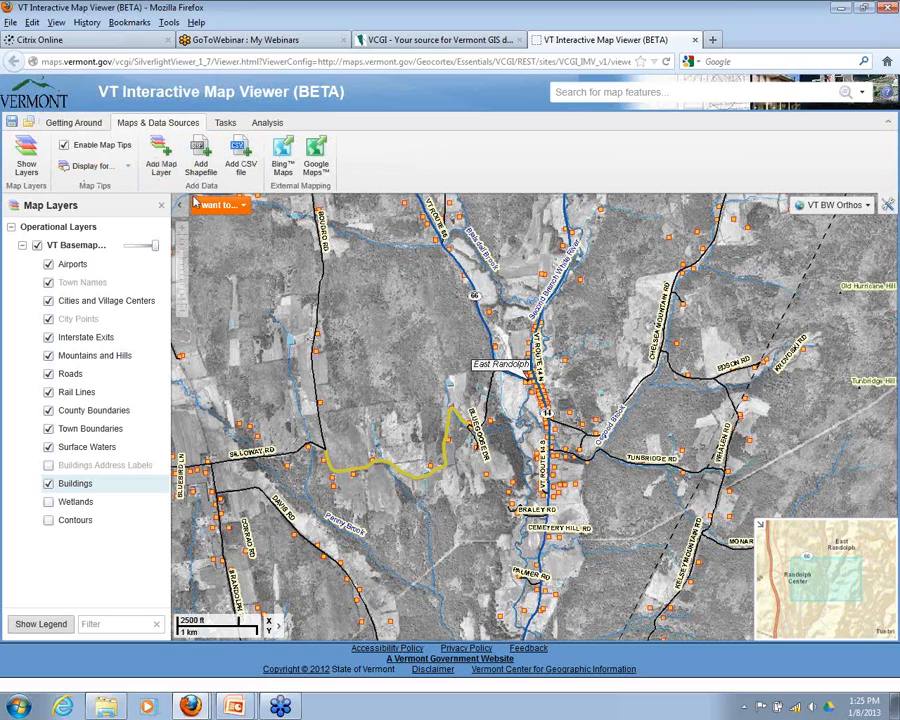
Step: Search the available map services for "vcgi" and for "esri", and close the search without adding a layer
click(157, 150)
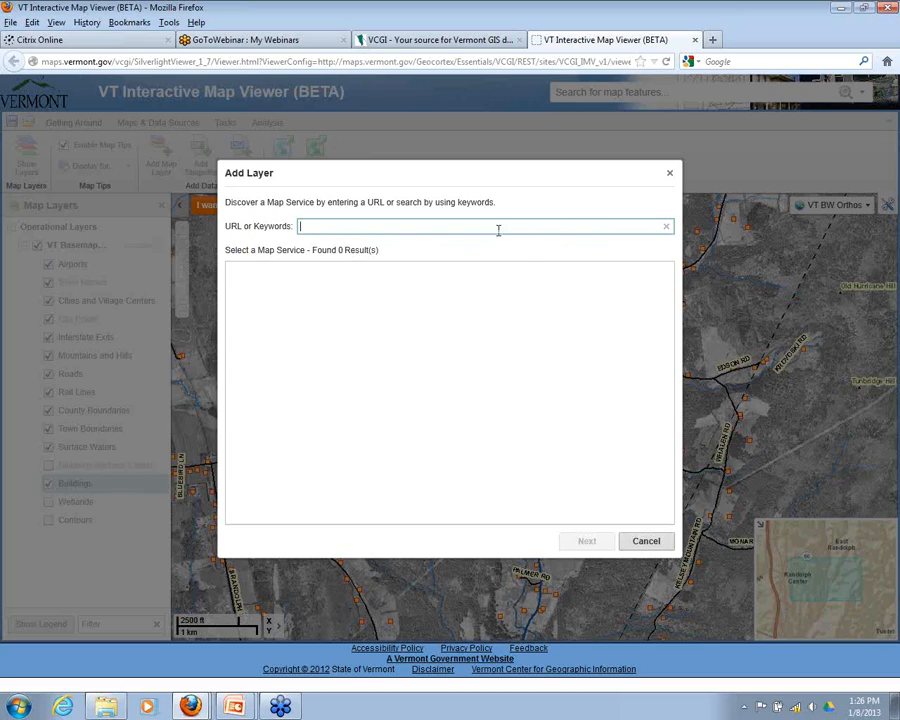
text(vcgi)
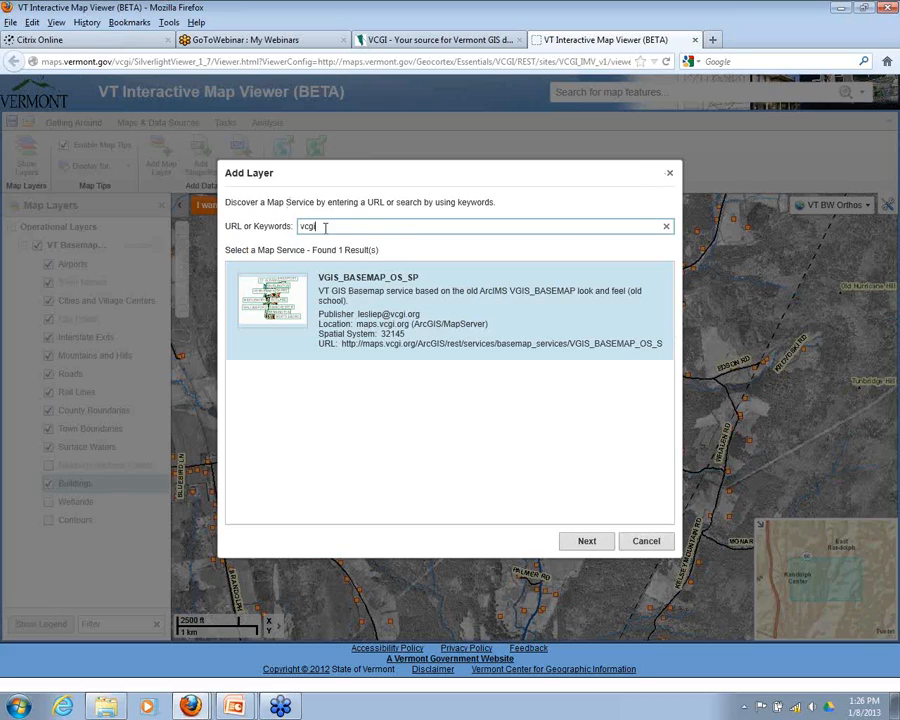
key(ctrl+a)
text(esri)
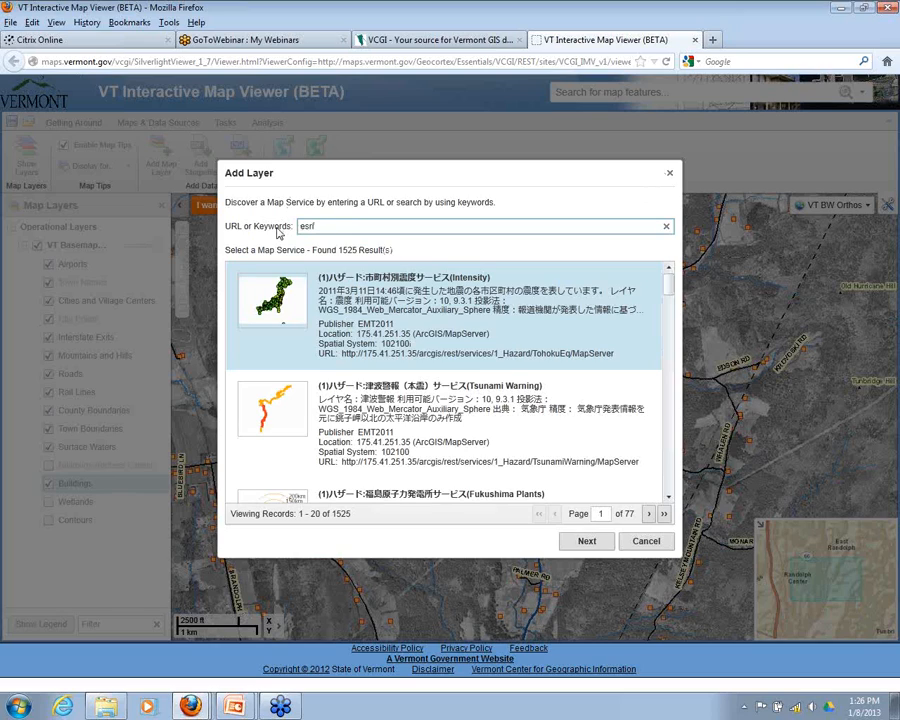
drag(669, 285, 665, 254)
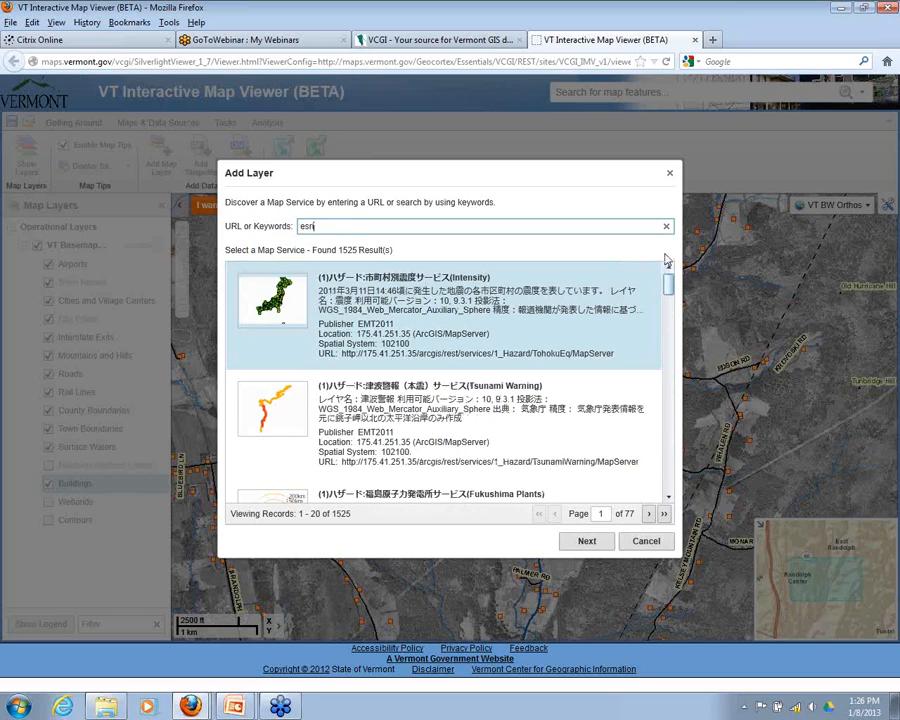
click(670, 176)
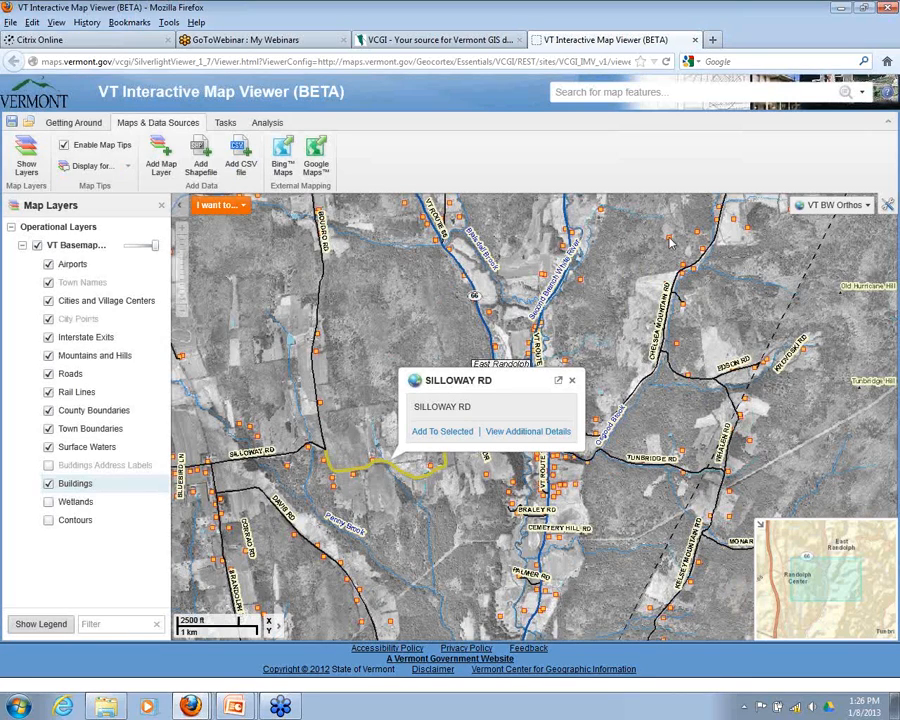
click(572, 380)
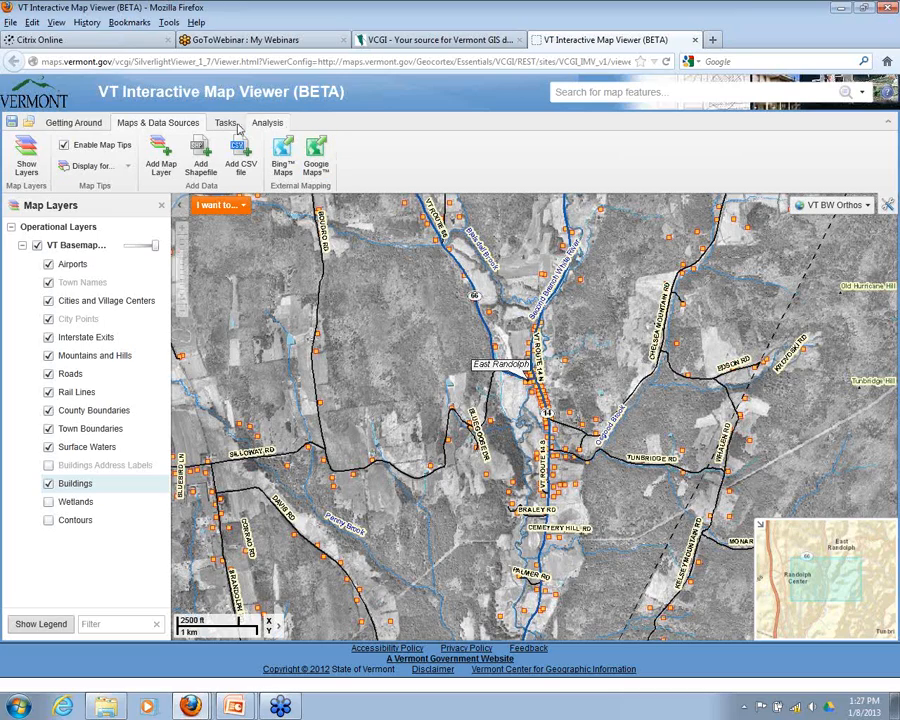
click(200, 158)
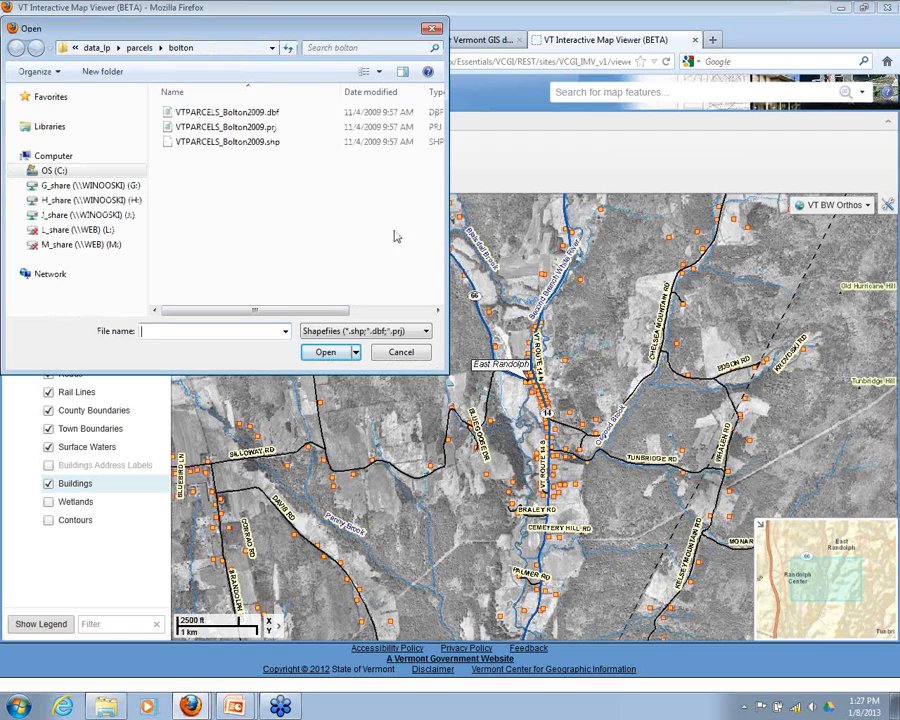
drag(365, 35, 475, 97)
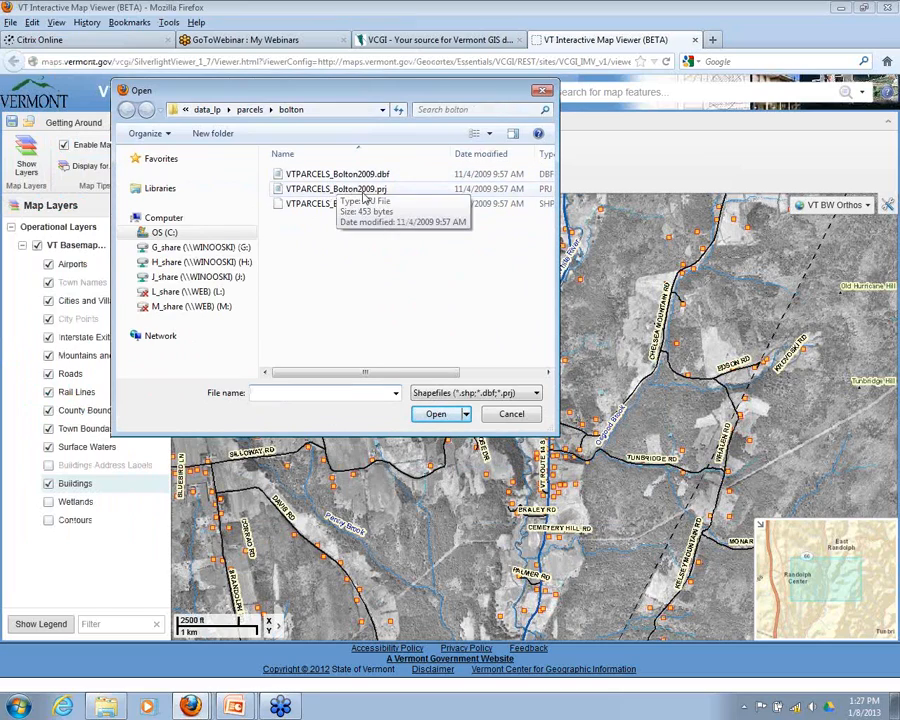
click(542, 91)
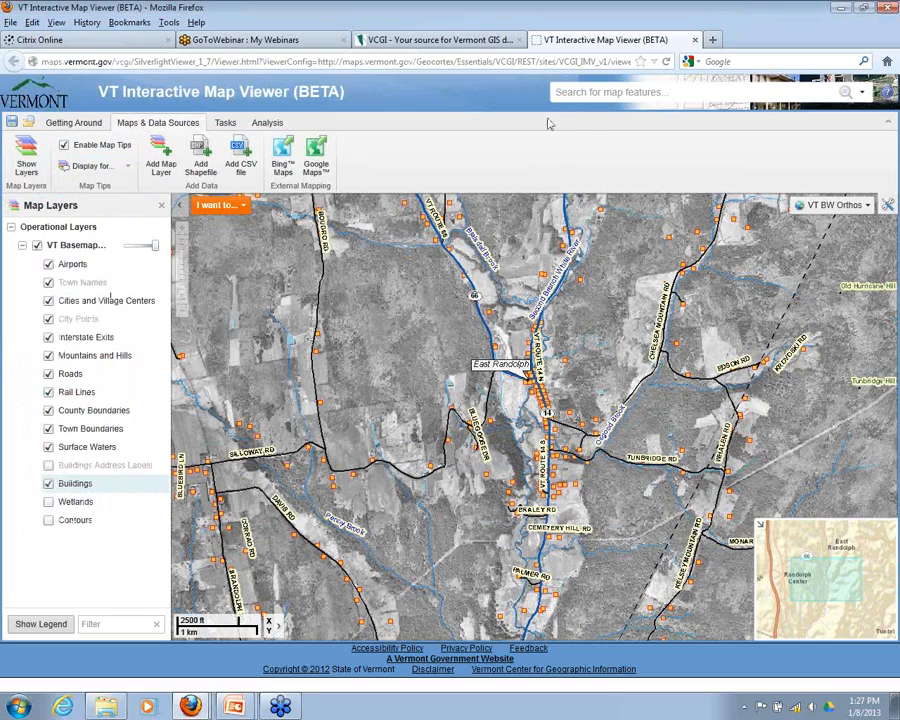
Step: Add the Bolton parcels shapefile to the map from the .dbf, .prj and .shp files of VTPARCELS_Bolton2009
click(203, 163)
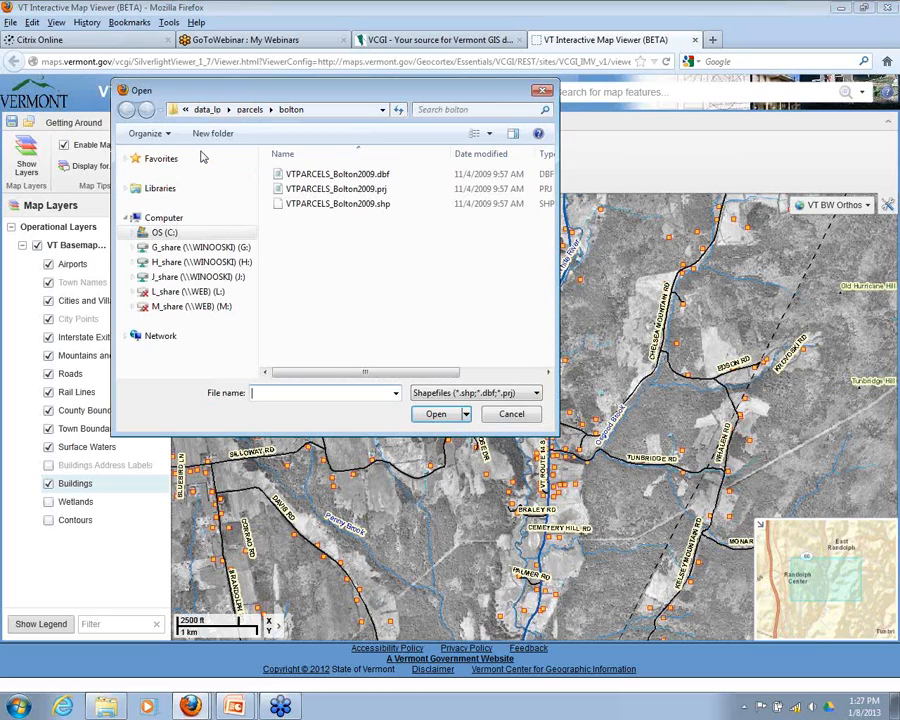
click(380, 176)
drag(380, 176, 409, 244)
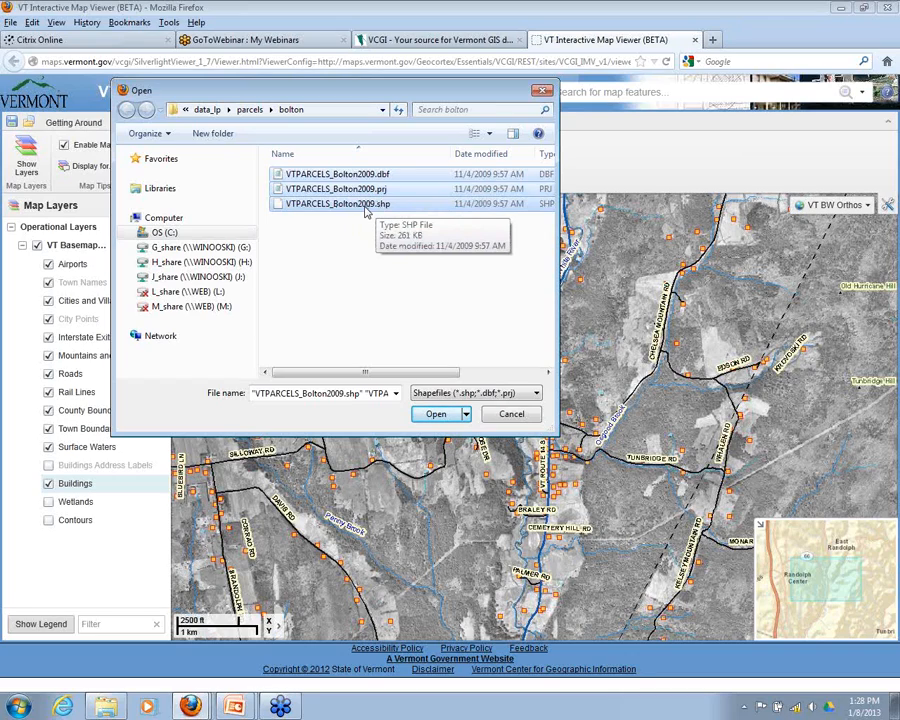
click(441, 415)
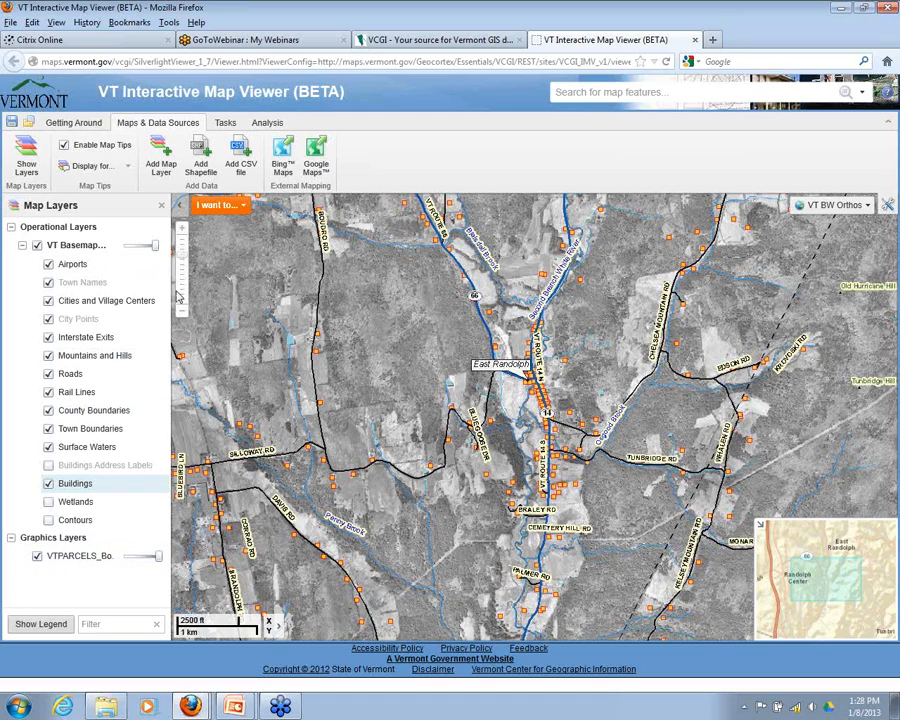
Step: Widen the layer list and zoom the map to the extent of the VTPARCELS_Bolton2009.shp layer
drag(170, 368, 210, 368)
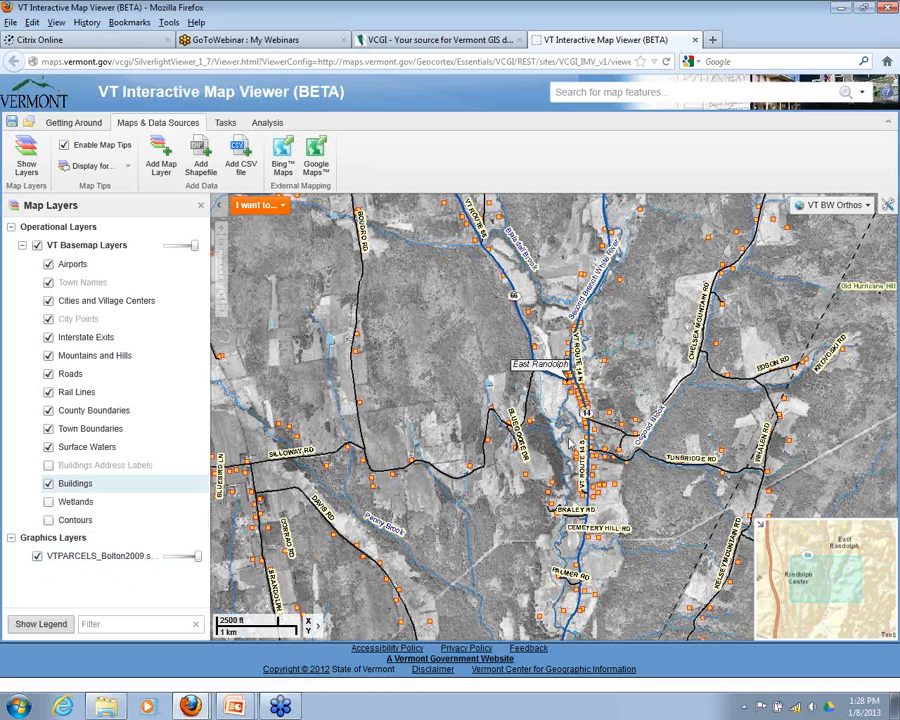
click(125, 562)
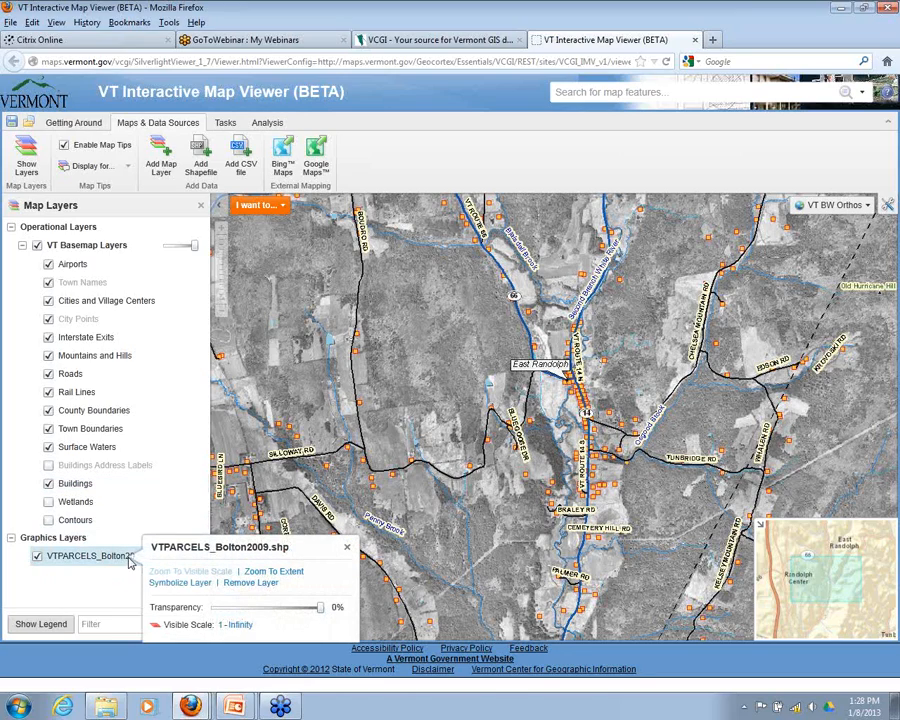
click(276, 572)
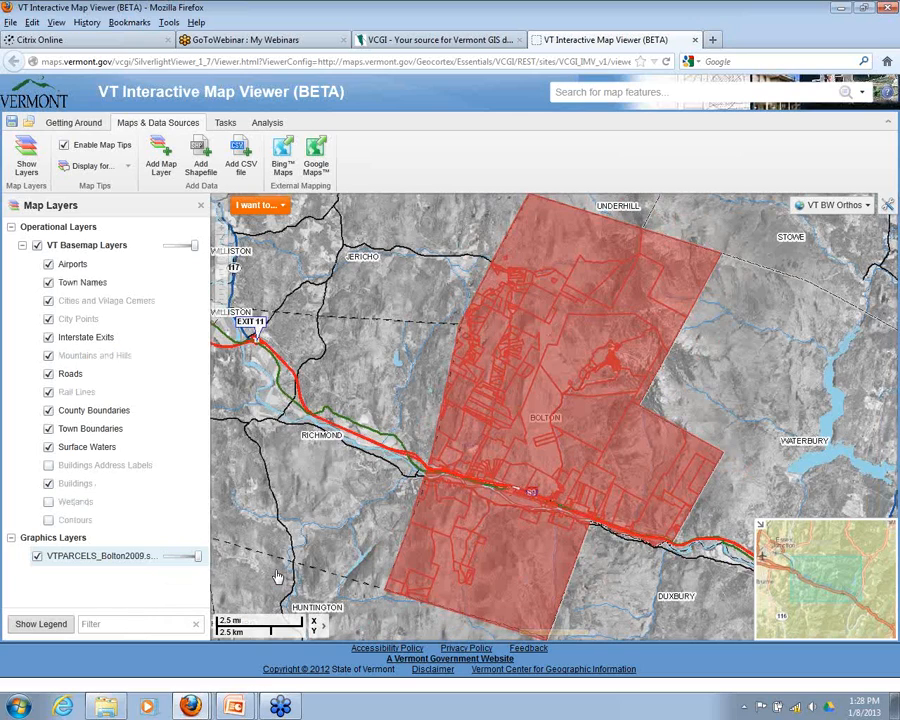
Step: Symbolize the Bolton parcels layer with a fully opaque red border and a fully transparent fill, trying different border thicknesses
click(112, 562)
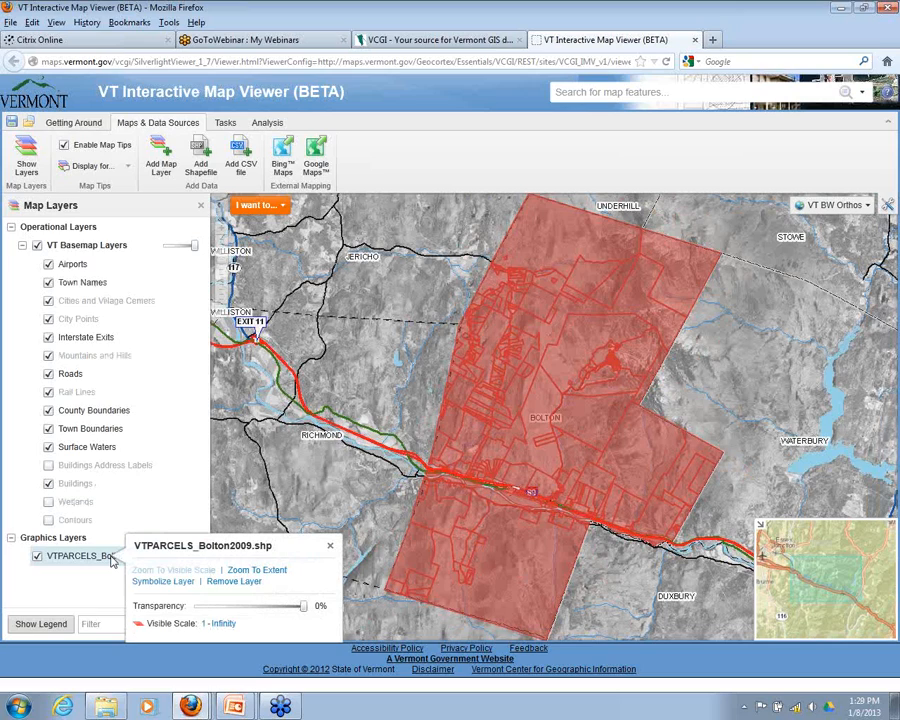
click(177, 583)
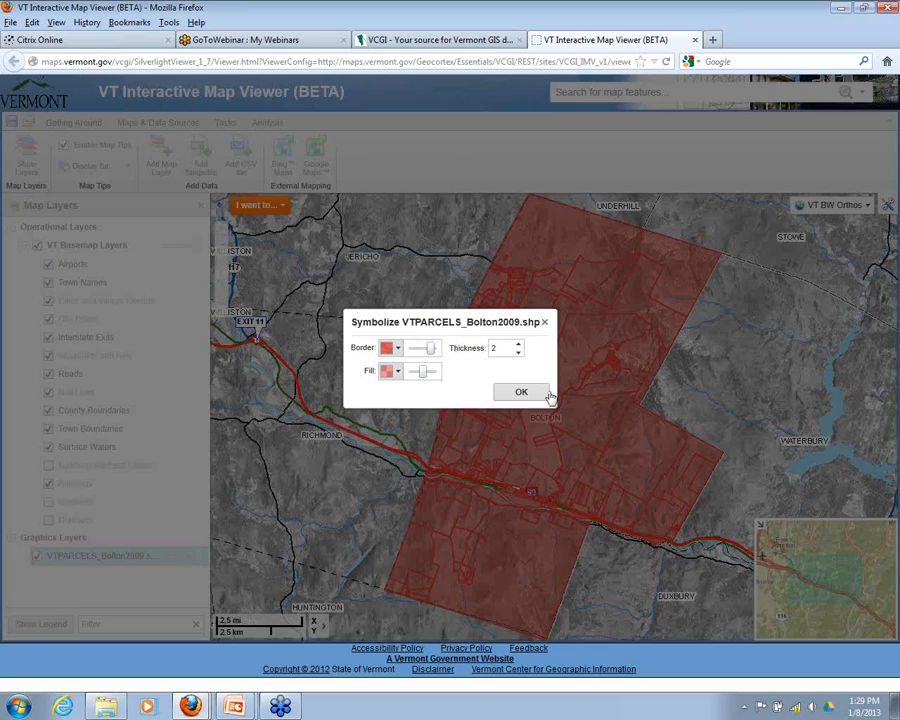
mouse_move(433, 353)
drag(431, 350, 406, 374)
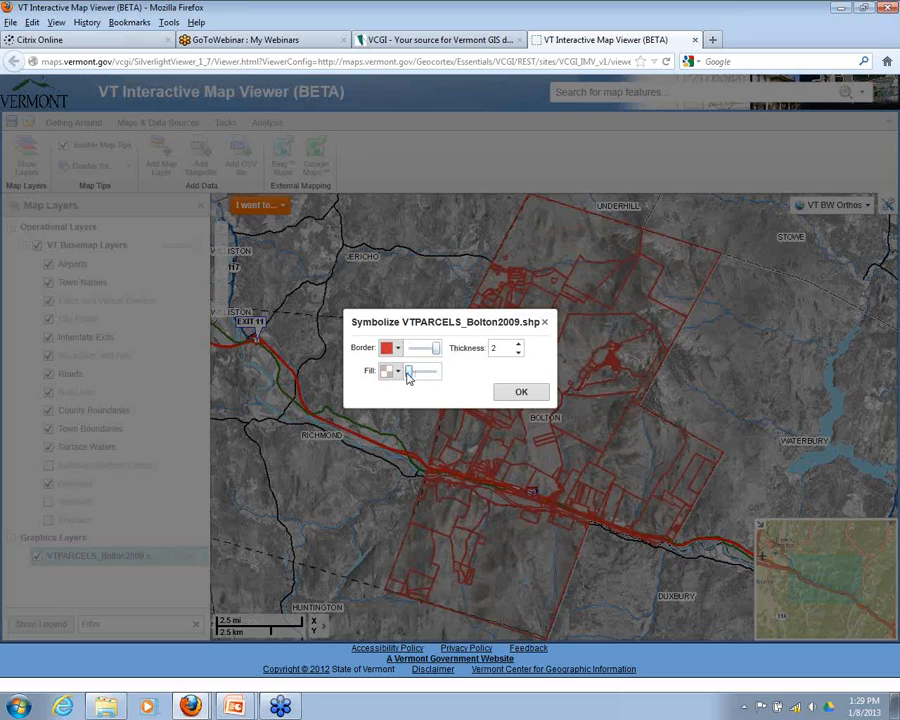
click(519, 343)
click(520, 345)
click(517, 355)
click(517, 355)
click(518, 345)
click(519, 394)
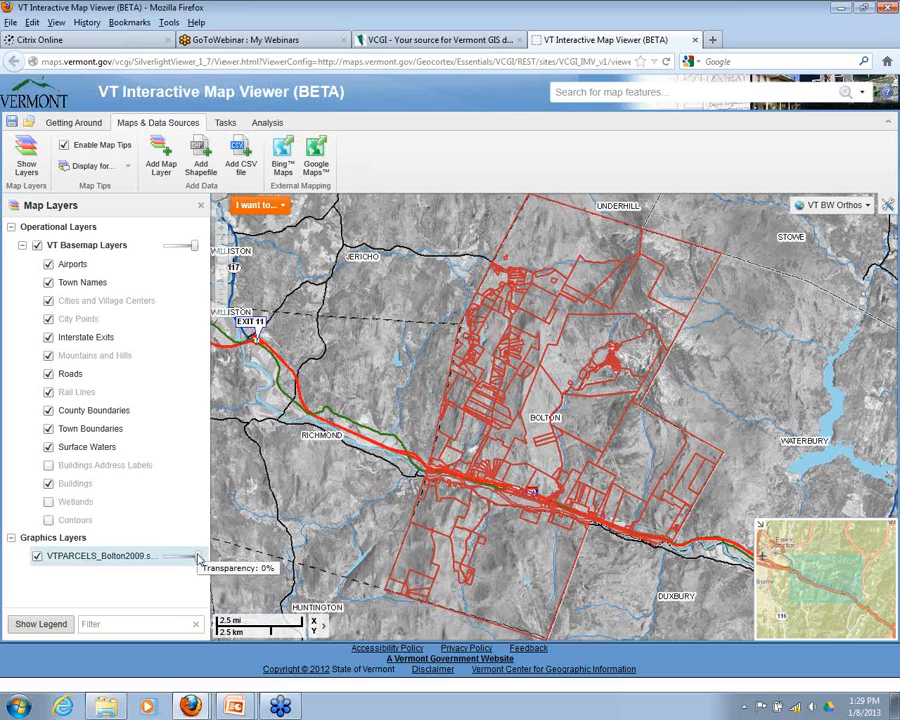
Step: Try out the transparency control of the Bolton parcels layer, and view the details of the Town Boundaries and parcels layers
mouse_move(197, 555)
mouse_down()
mouse_move(169, 558)
mouse_move(208, 562)
mouse_move(169, 558)
mouse_move(200, 562)
mouse_up()
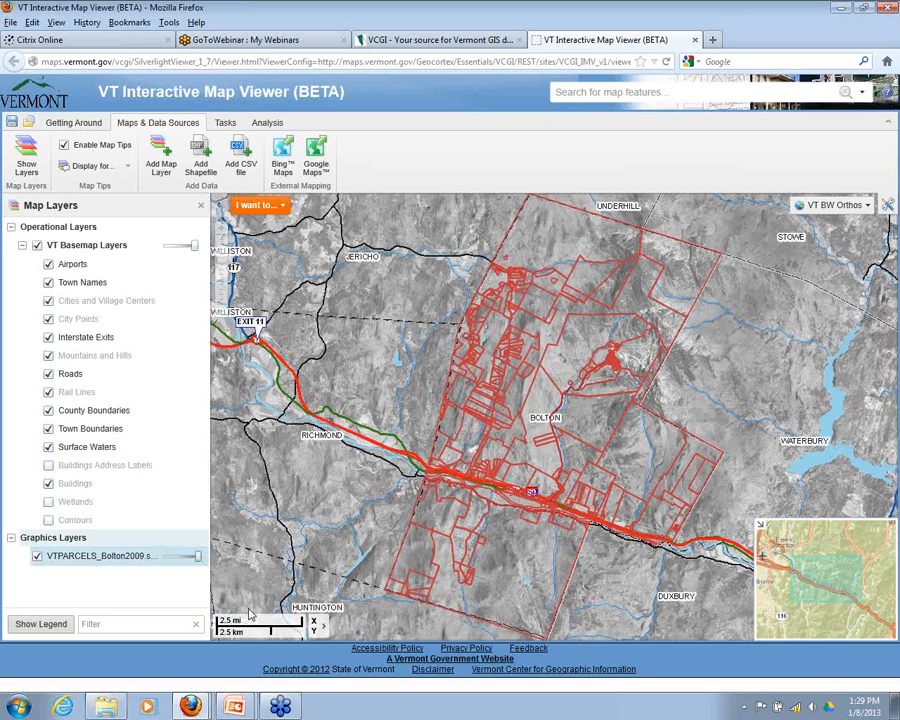
mouse_move(88, 427)
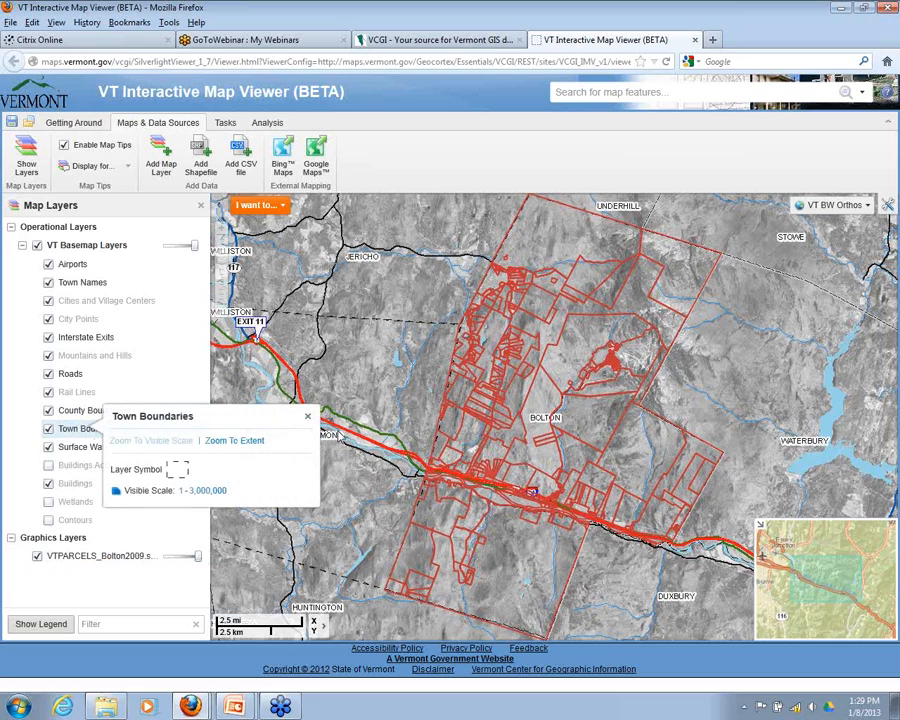
click(307, 420)
mouse_move(197, 557)
mouse_down()
mouse_move(166, 560)
mouse_move(197, 557)
mouse_up()
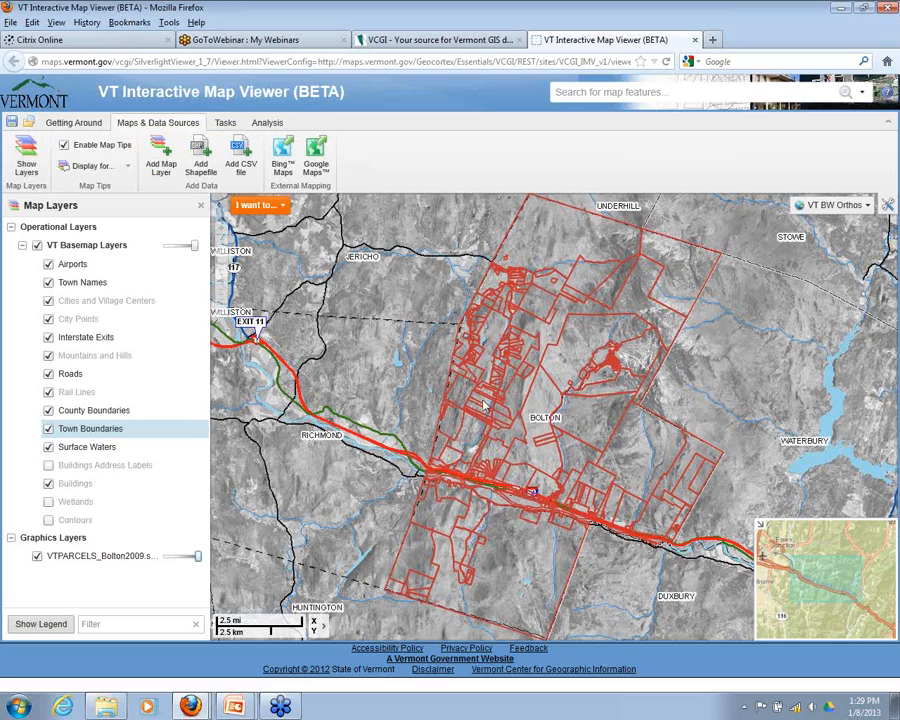
click(101, 563)
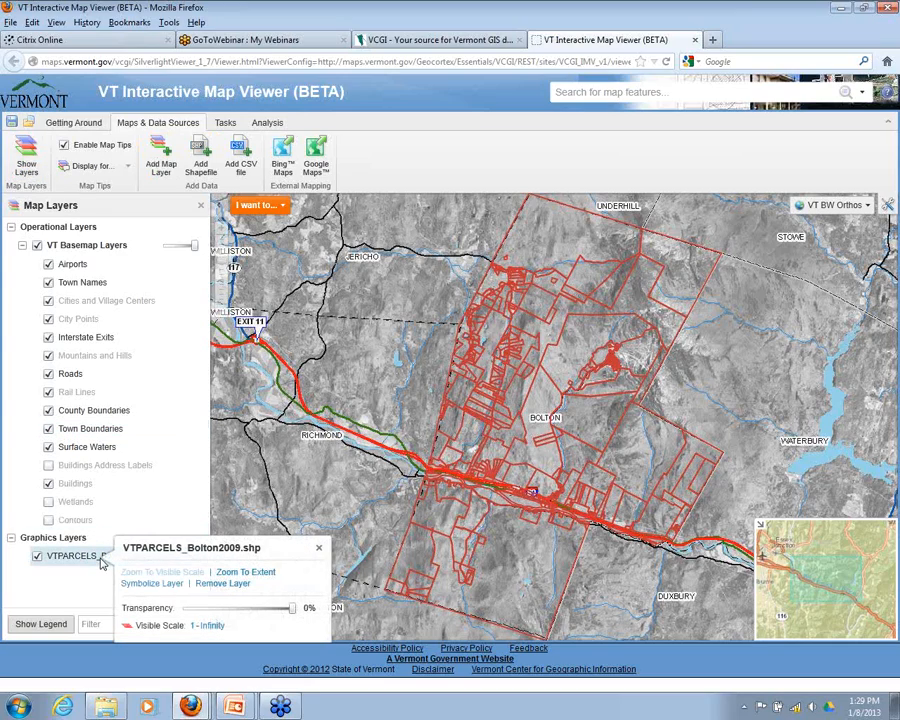
click(320, 551)
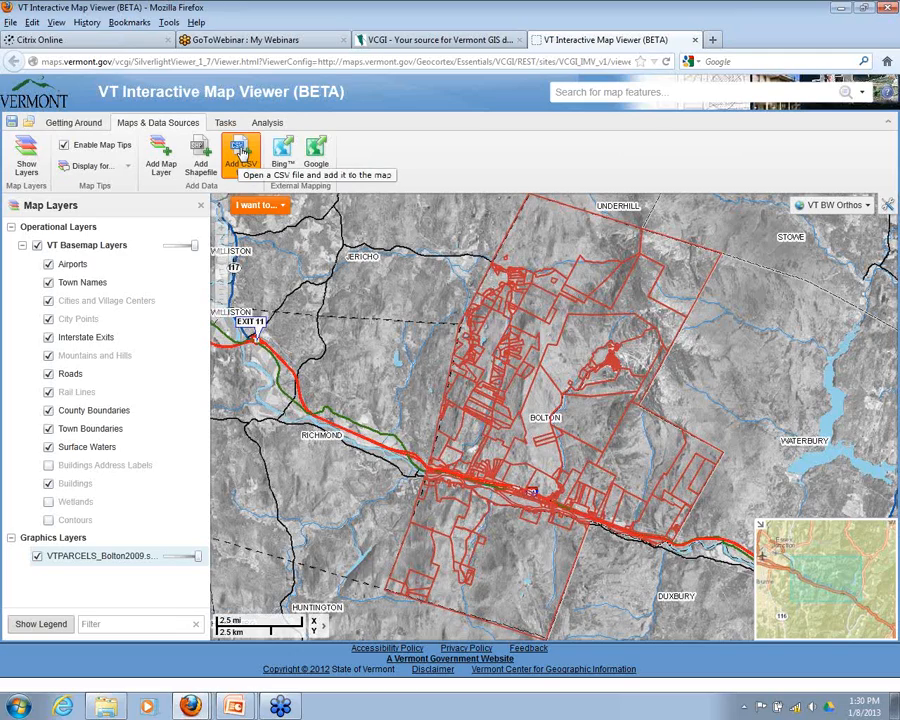
Step: Show the file selection for adding a CSV file and cancel it, and view the current map area in Bing Maps
click(241, 150)
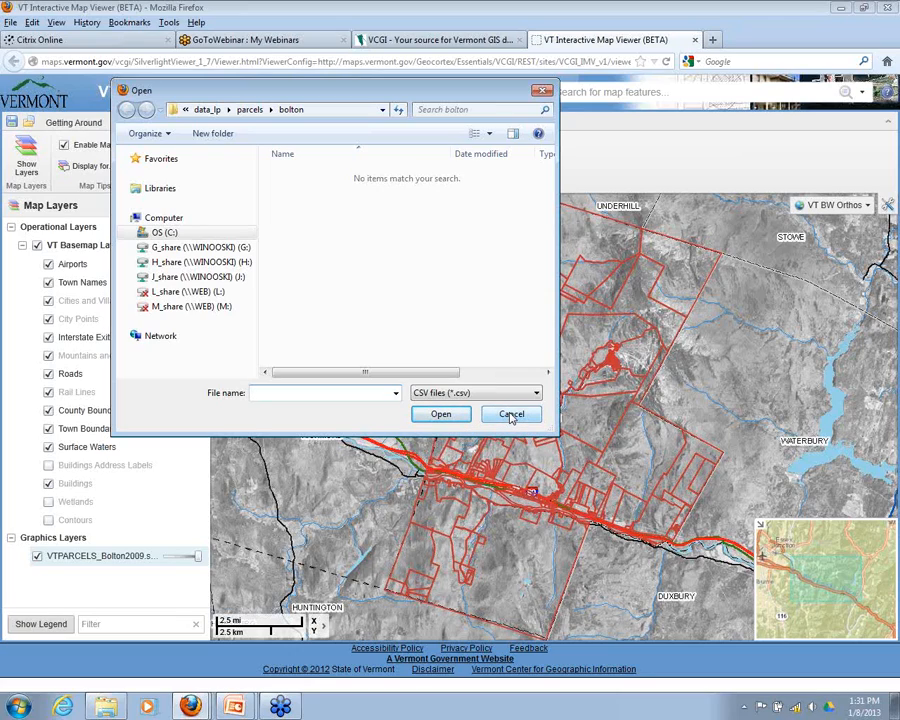
click(511, 414)
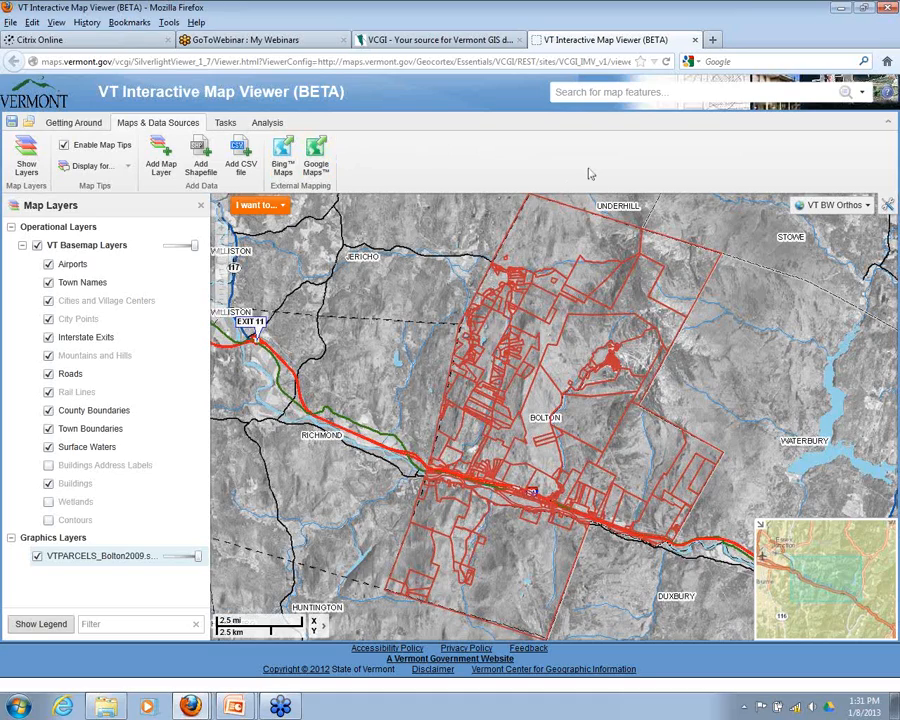
click(283, 155)
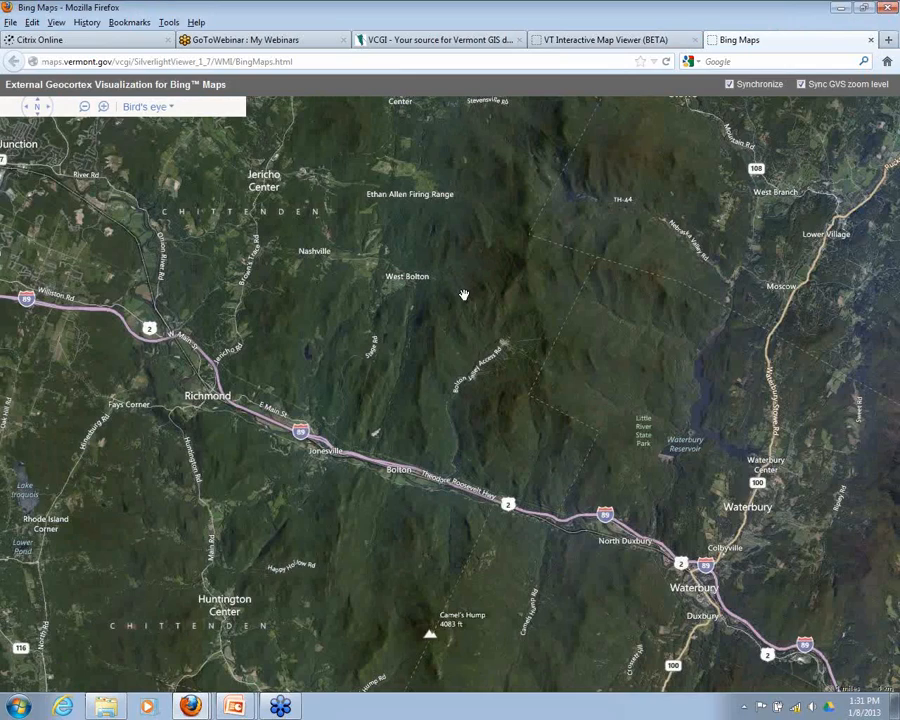
click(870, 41)
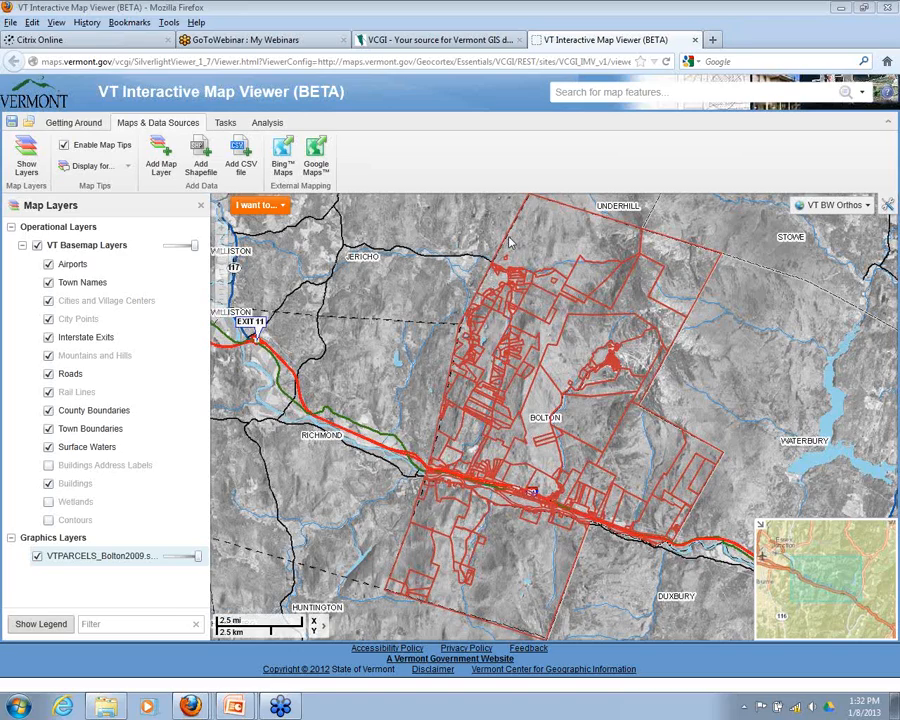
Step: Symbolize the VTPARCELS_Bolton2009.shp layer with a magenta border
click(113, 560)
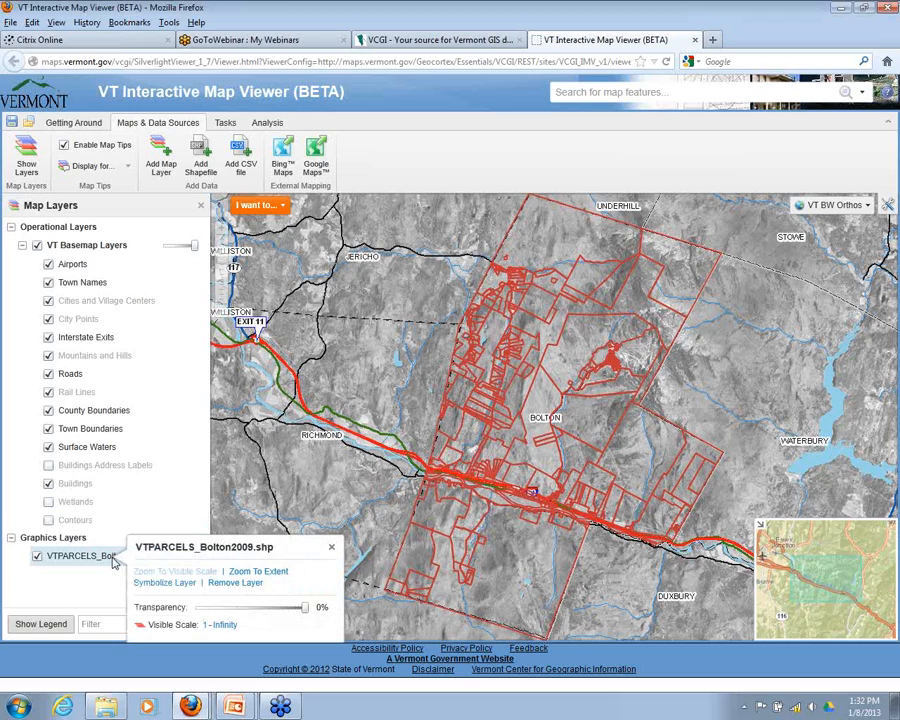
click(162, 583)
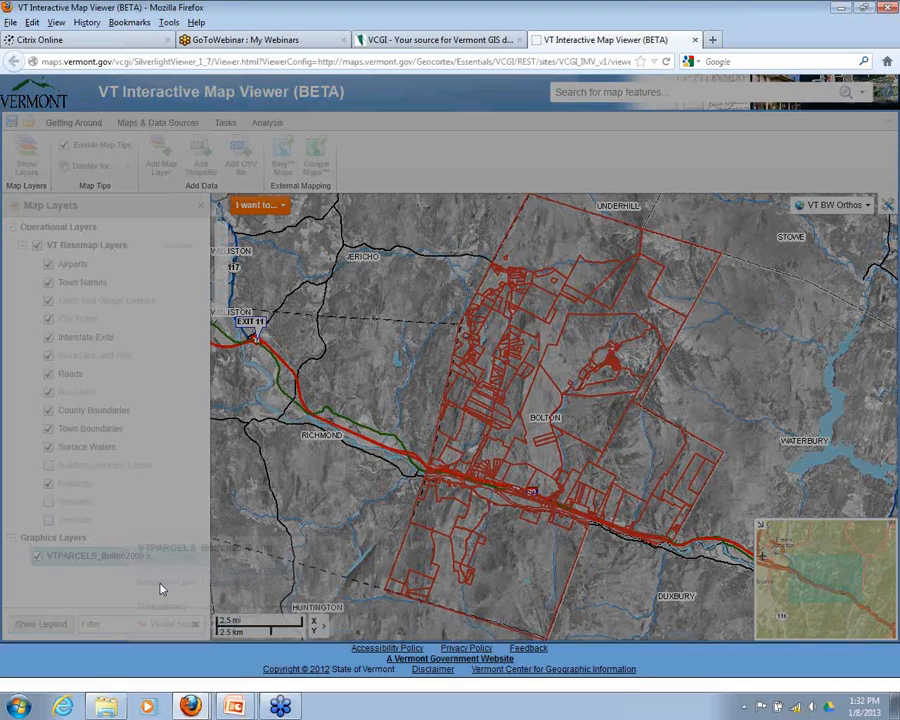
click(388, 350)
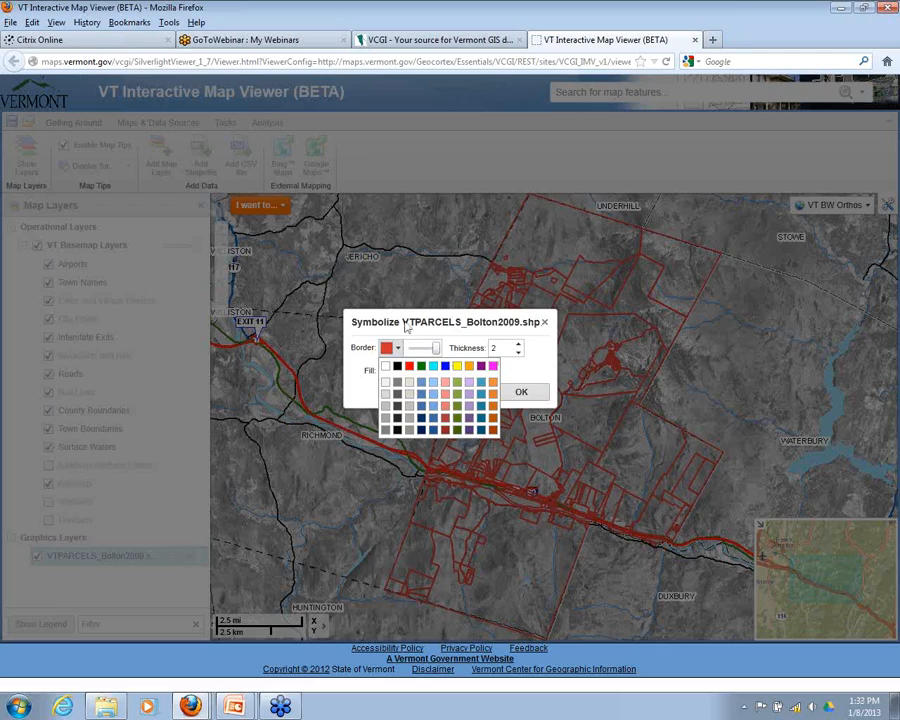
click(492, 369)
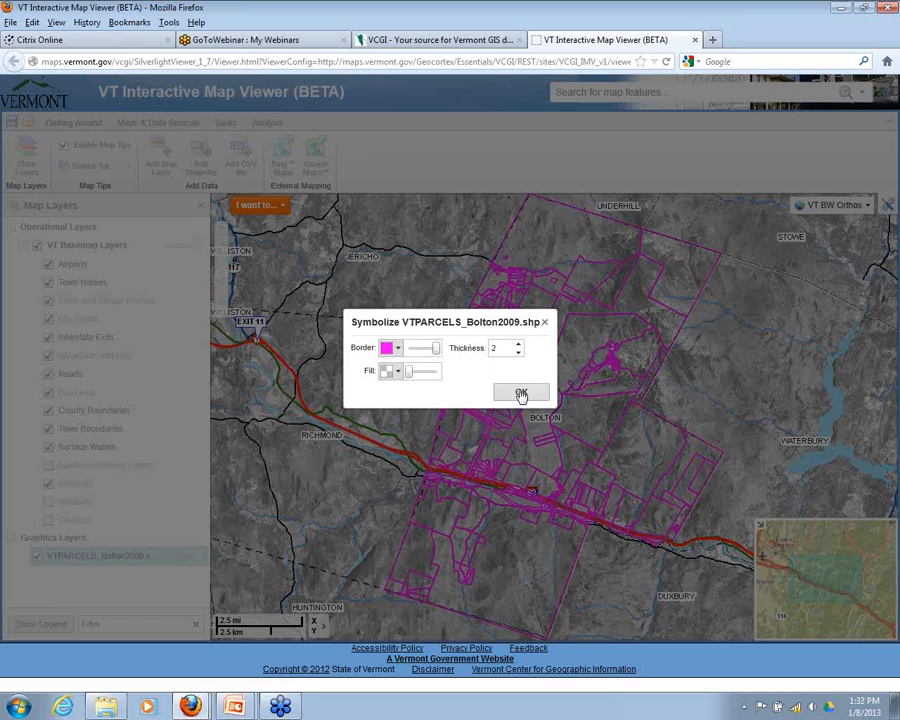
click(521, 394)
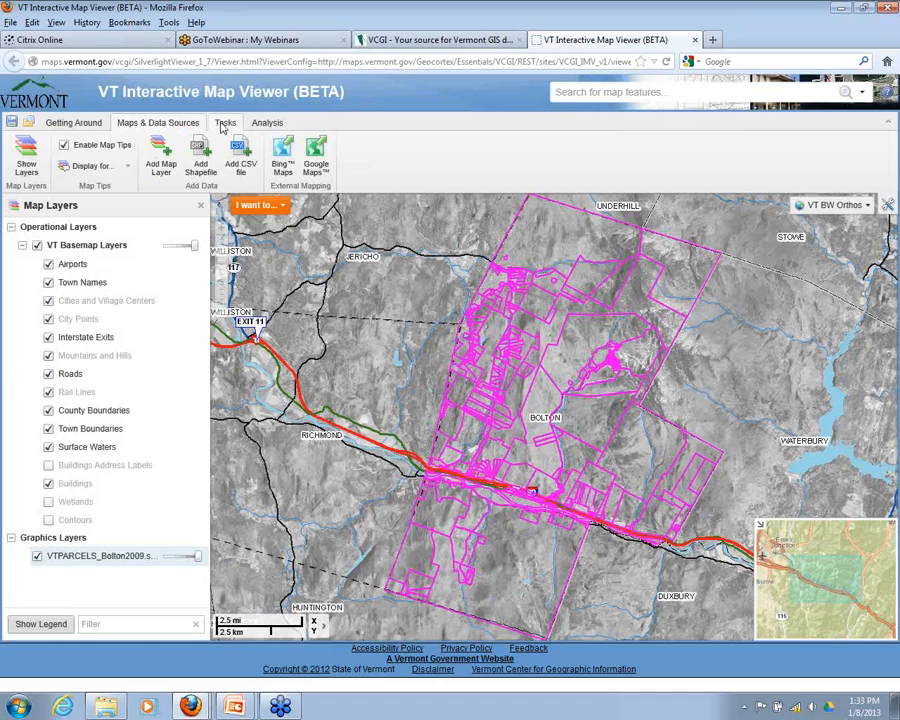
Step: Check the available image formats and export the current map as a PNG image, closing the export without viewing the image
click(225, 124)
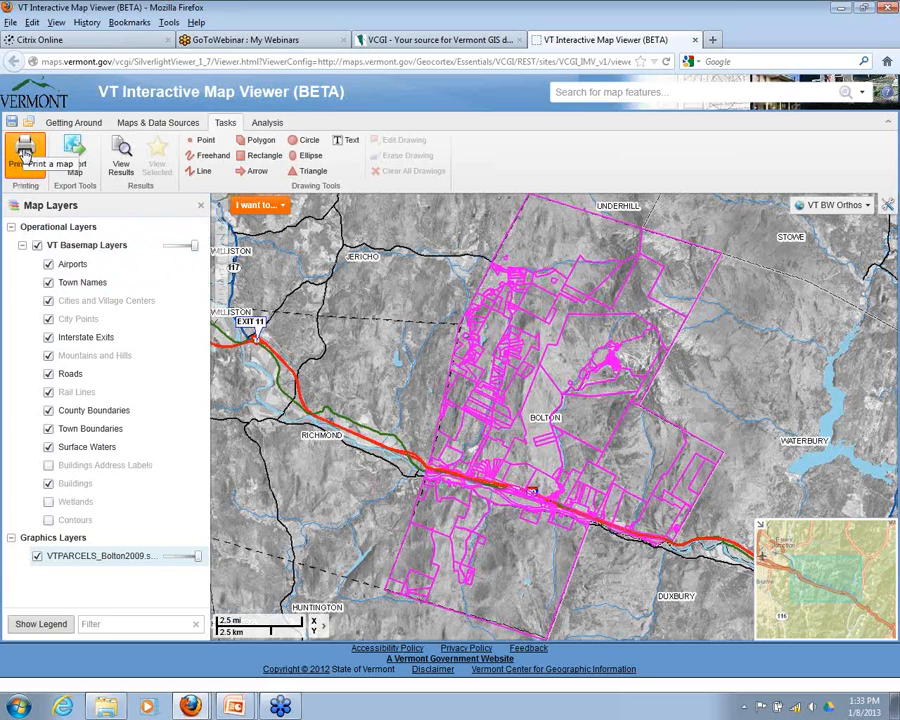
click(74, 152)
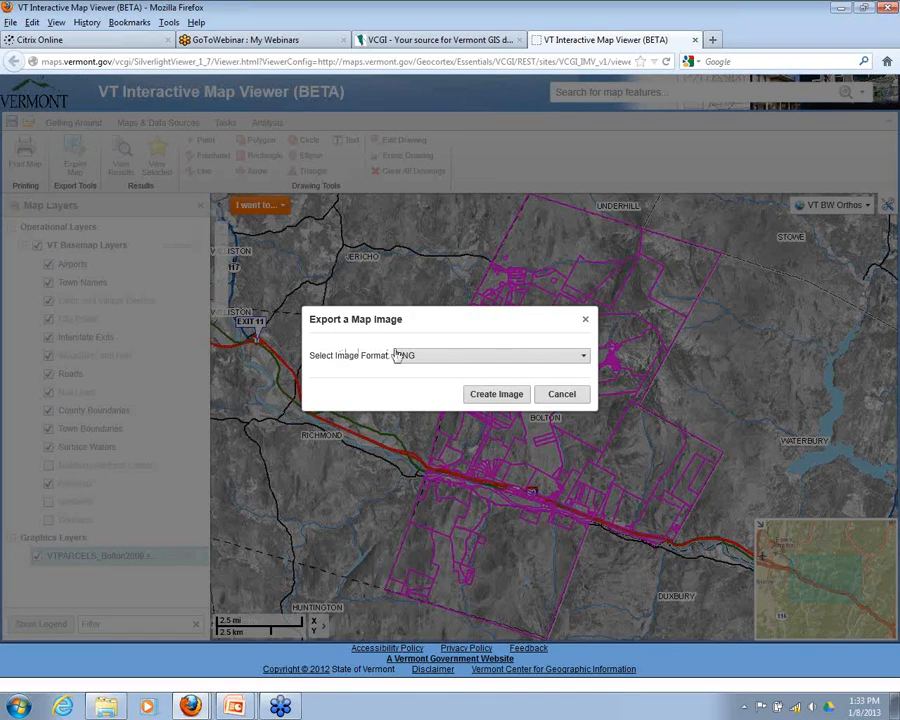
click(586, 354)
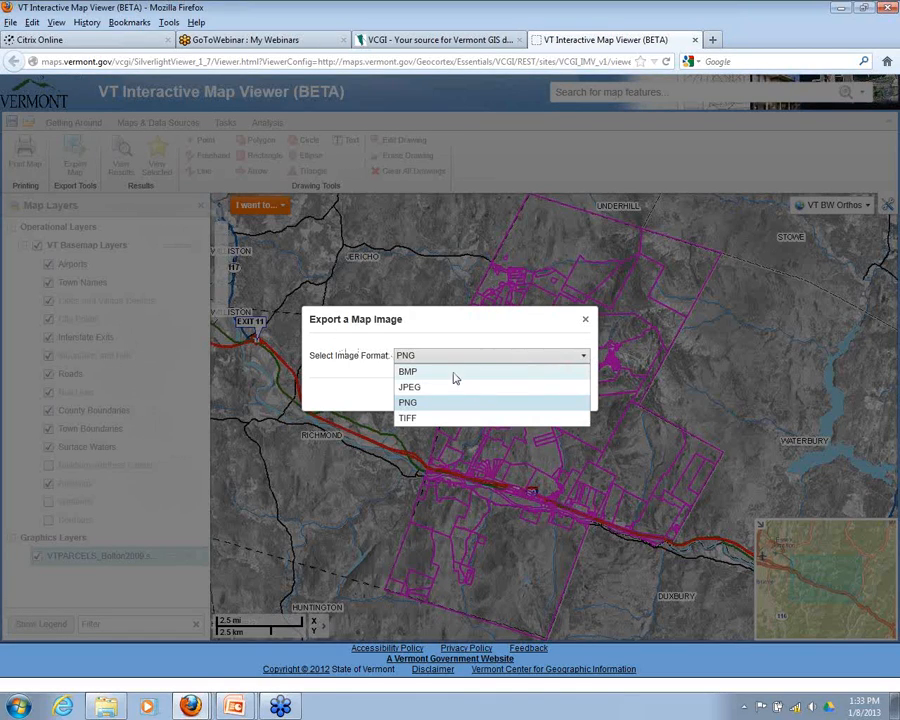
click(583, 356)
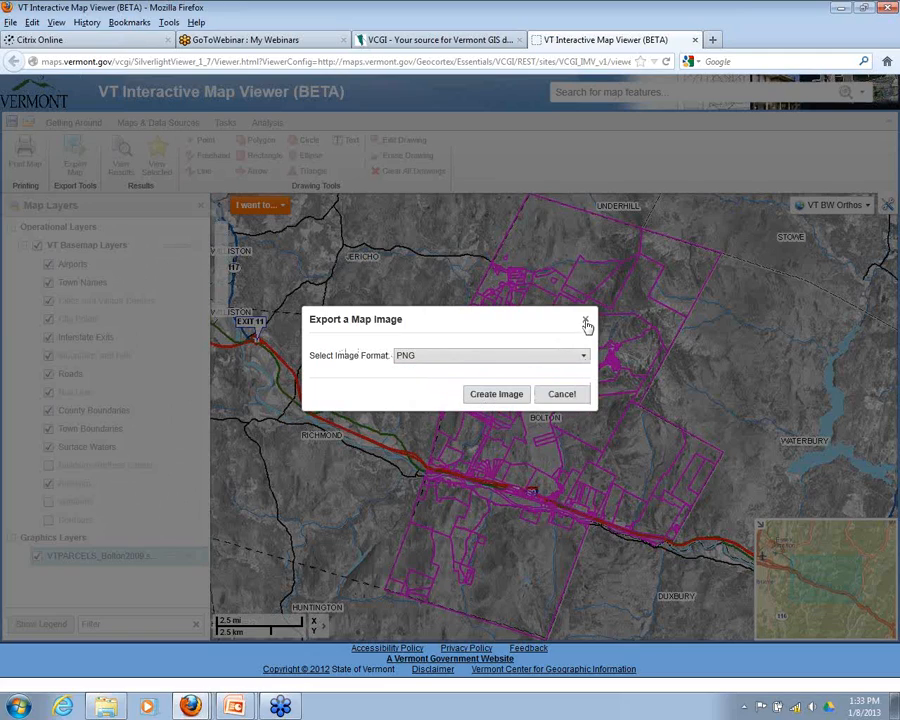
click(490, 396)
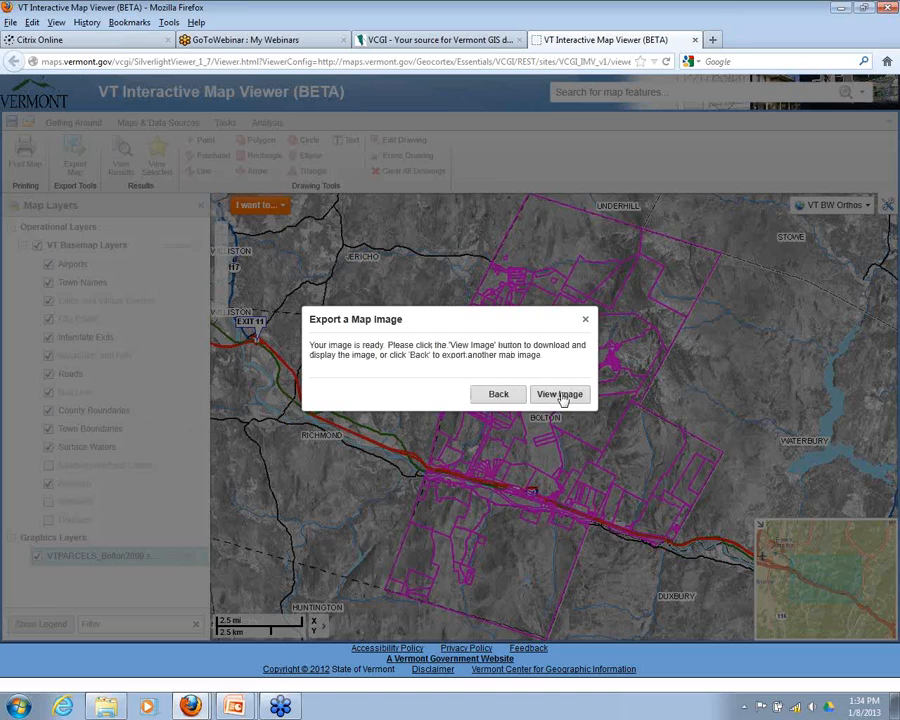
click(587, 323)
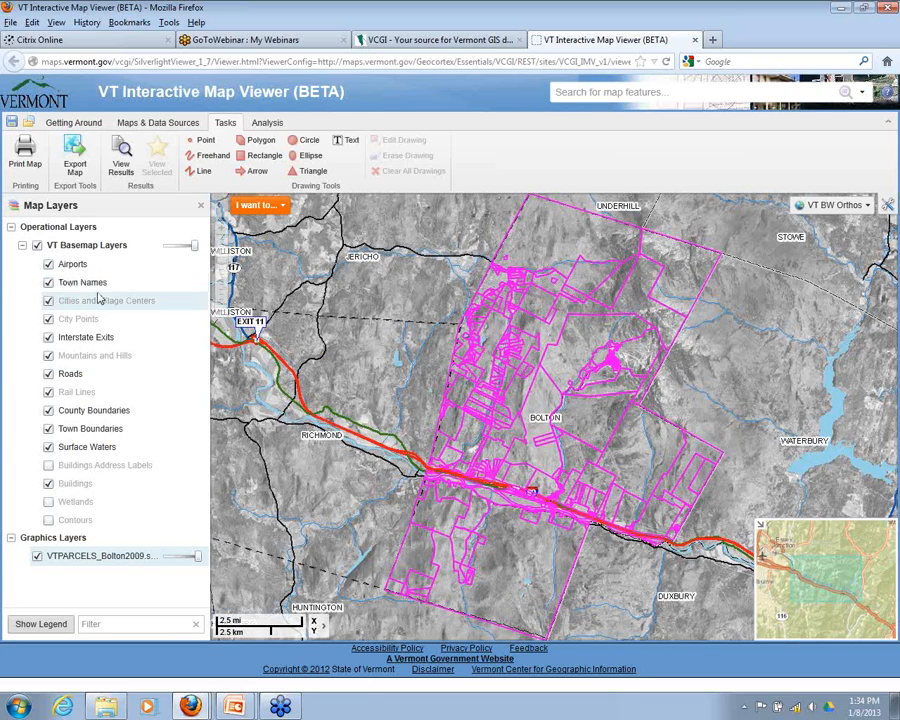
Step: Start a printable map and review the available layouts, output formats, resolutions and map scales
click(25, 152)
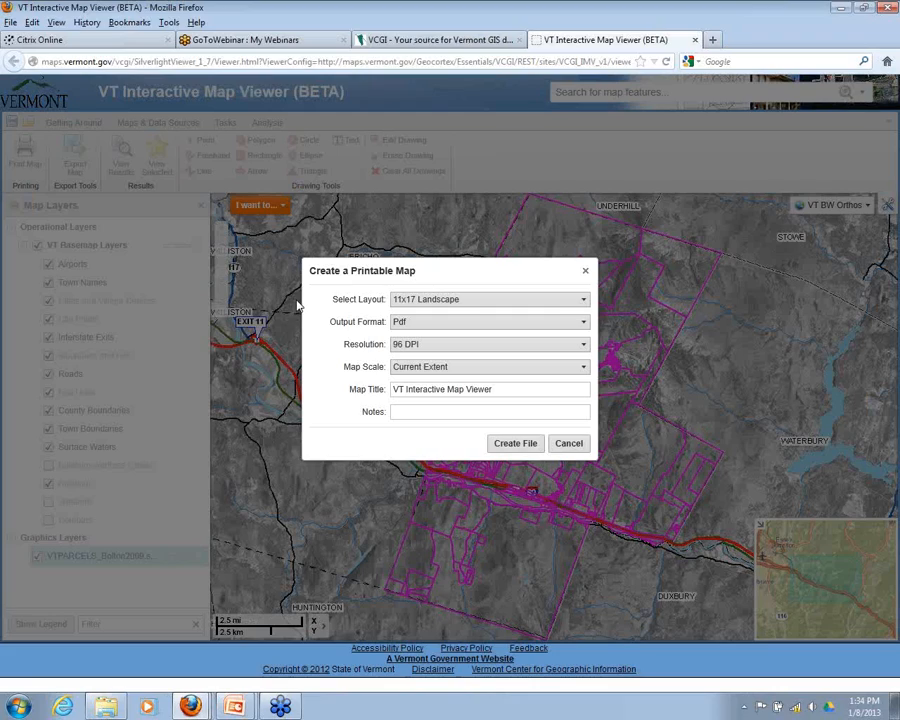
click(585, 302)
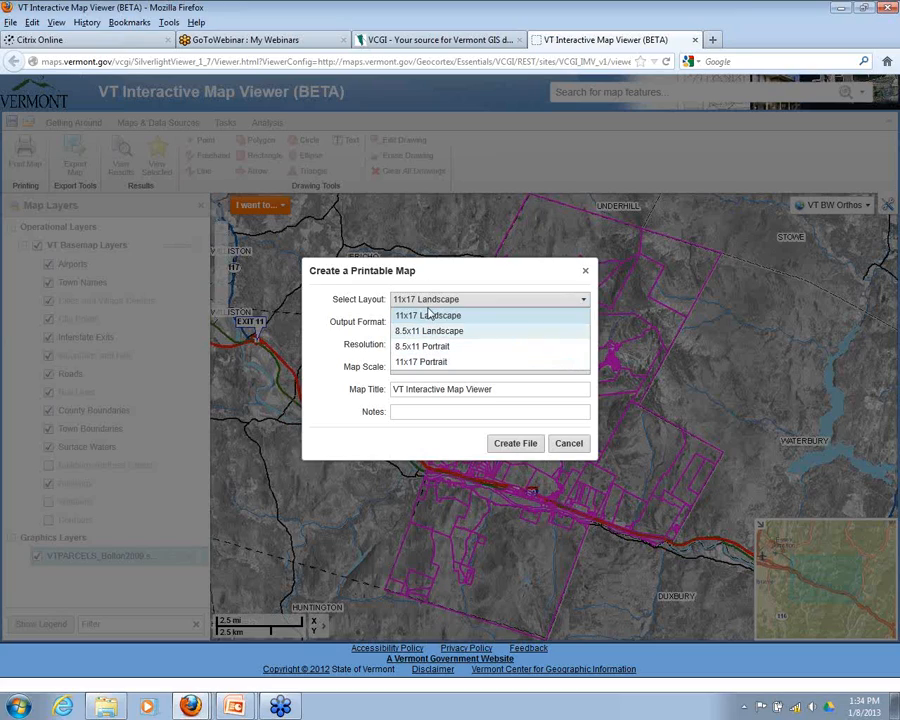
click(585, 304)
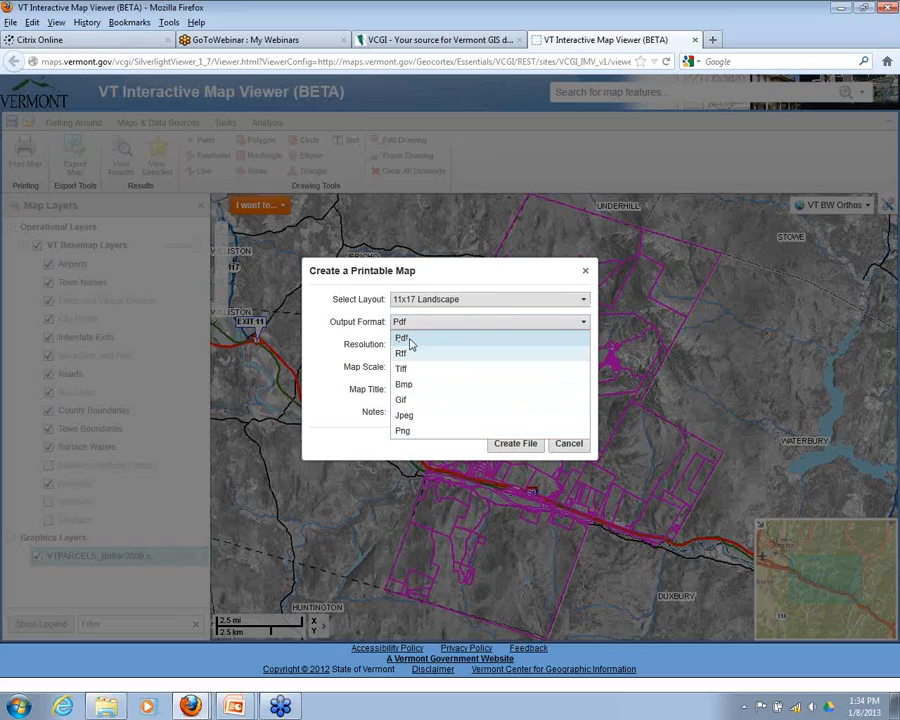
click(588, 323)
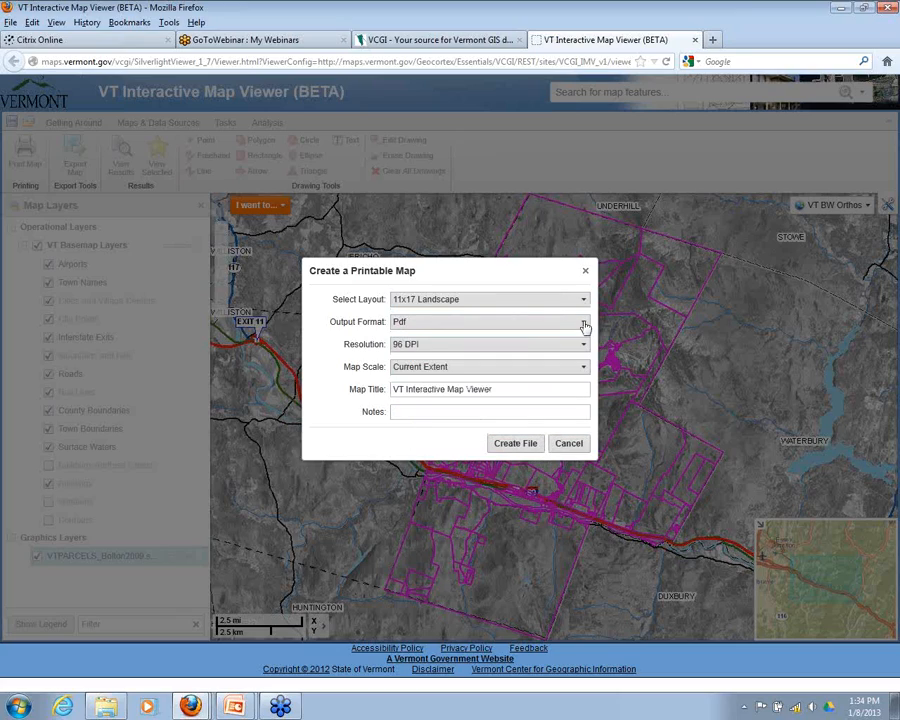
click(585, 347)
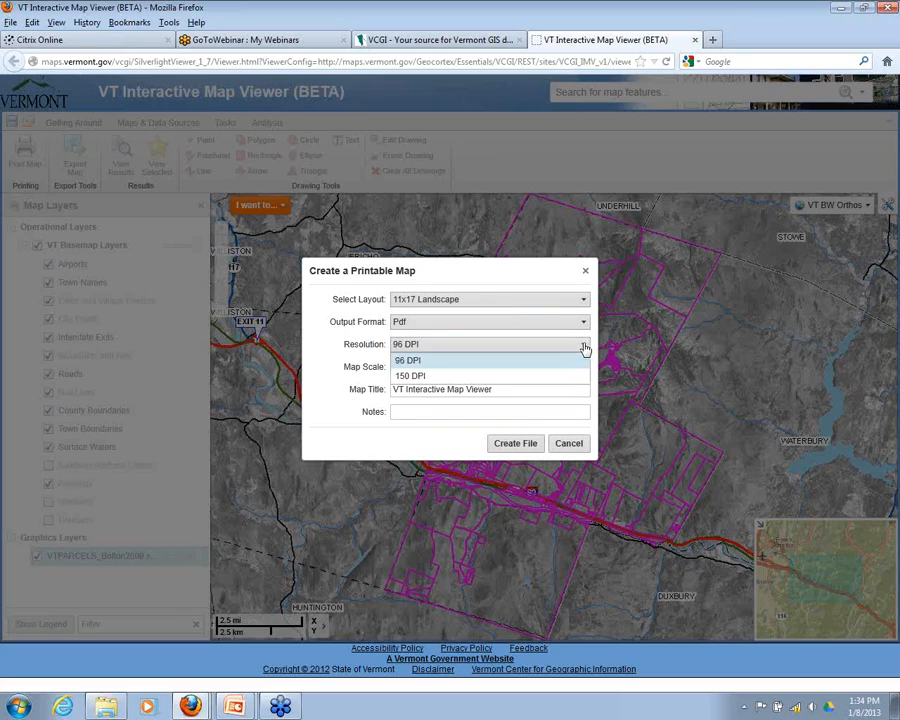
click(585, 347)
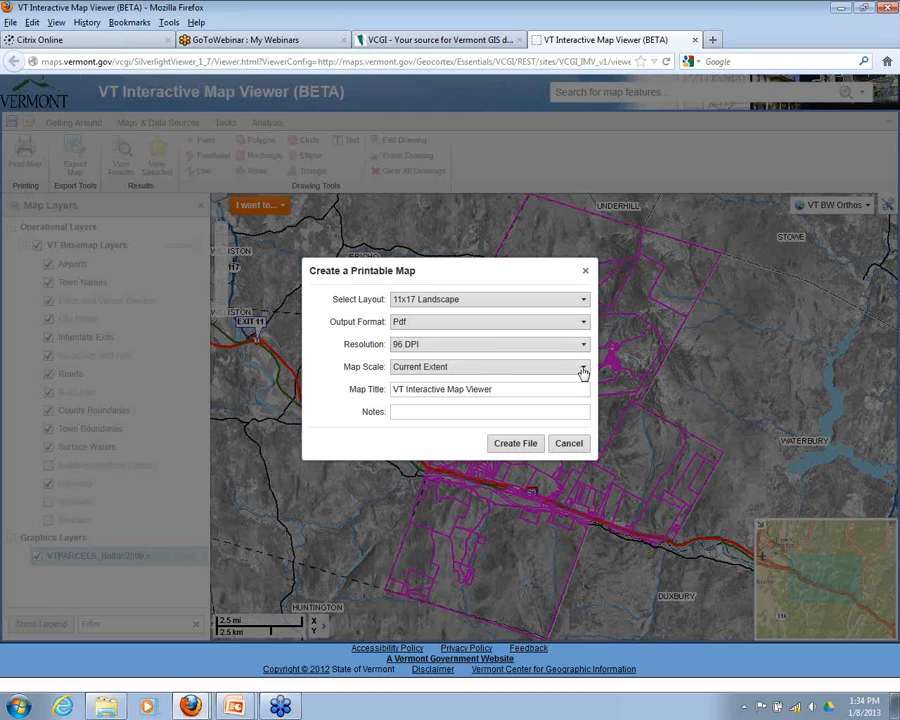
click(584, 371)
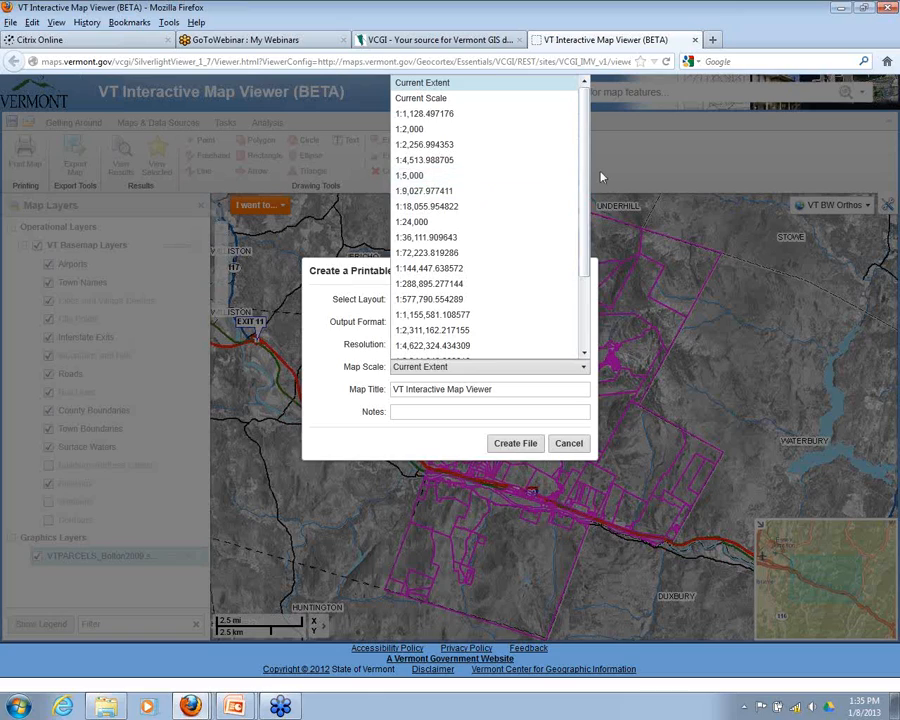
drag(588, 176, 587, 119)
click(478, 366)
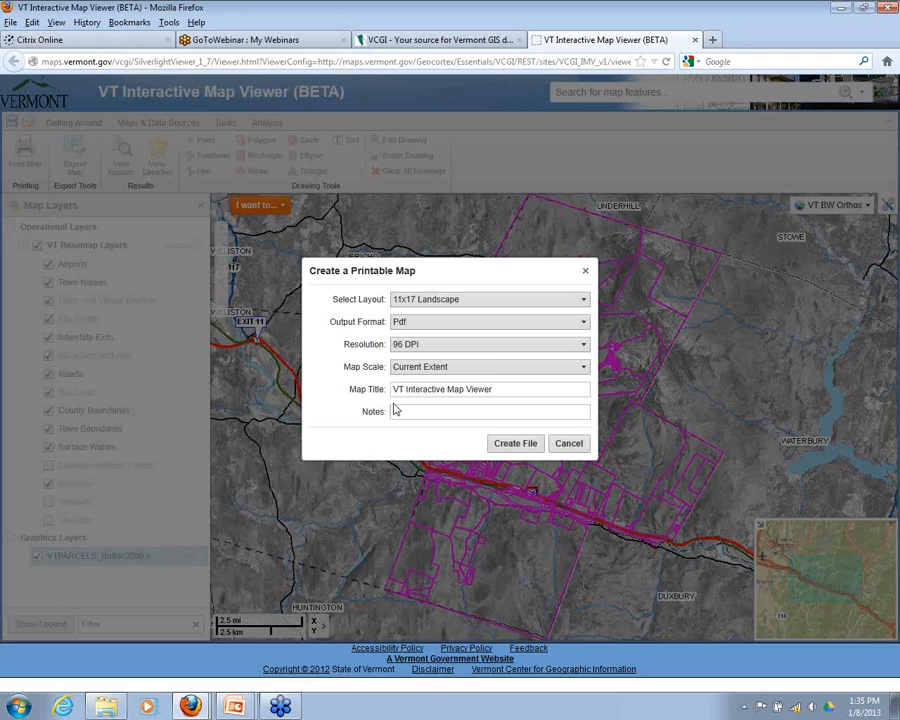
Step: Try to create a printable map titled "demonstration" with the notes "This map shows ....and was created", and cancel the file preparation
drag(518, 390, 317, 393)
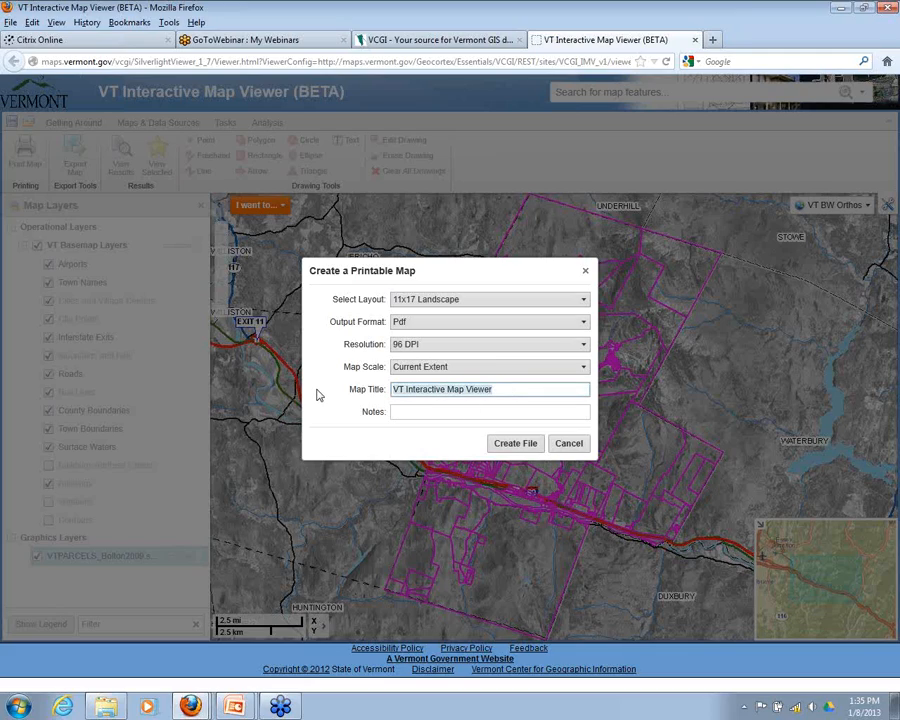
text(demonstration)
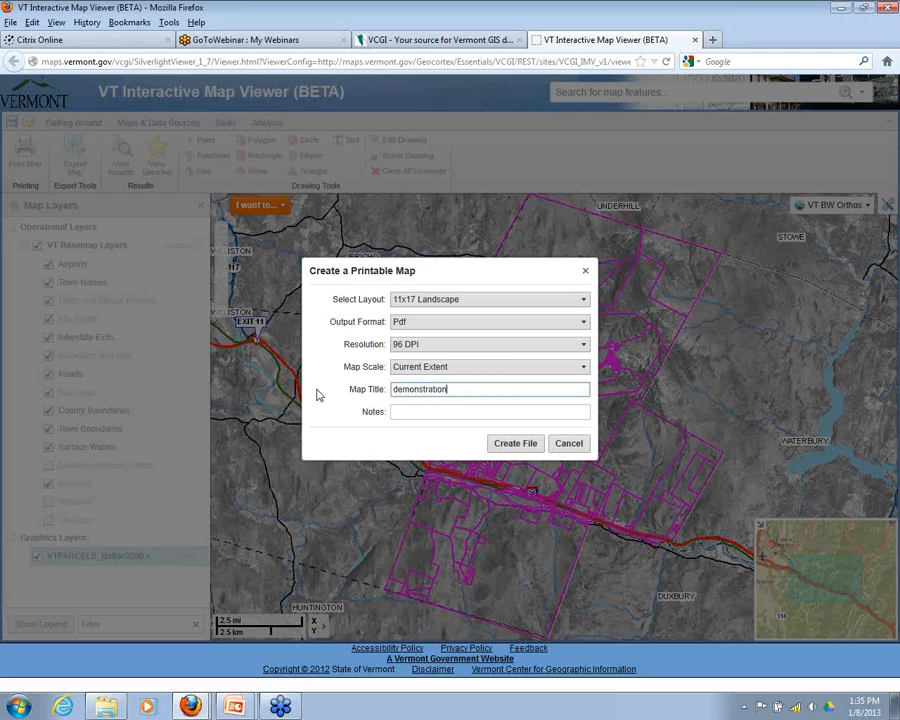
click(404, 411)
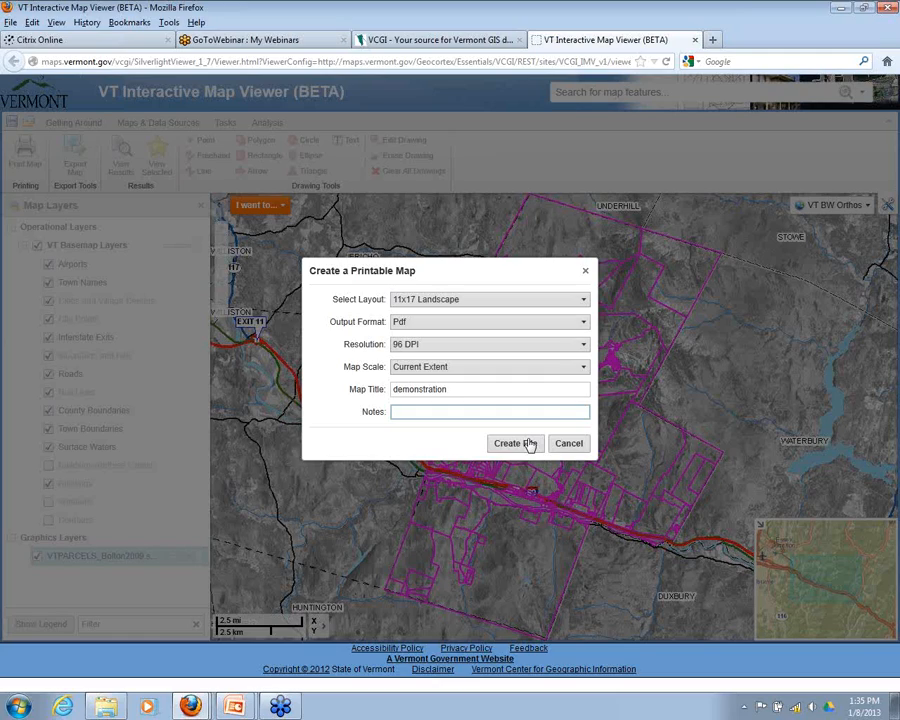
text(This map shows ....and was created)
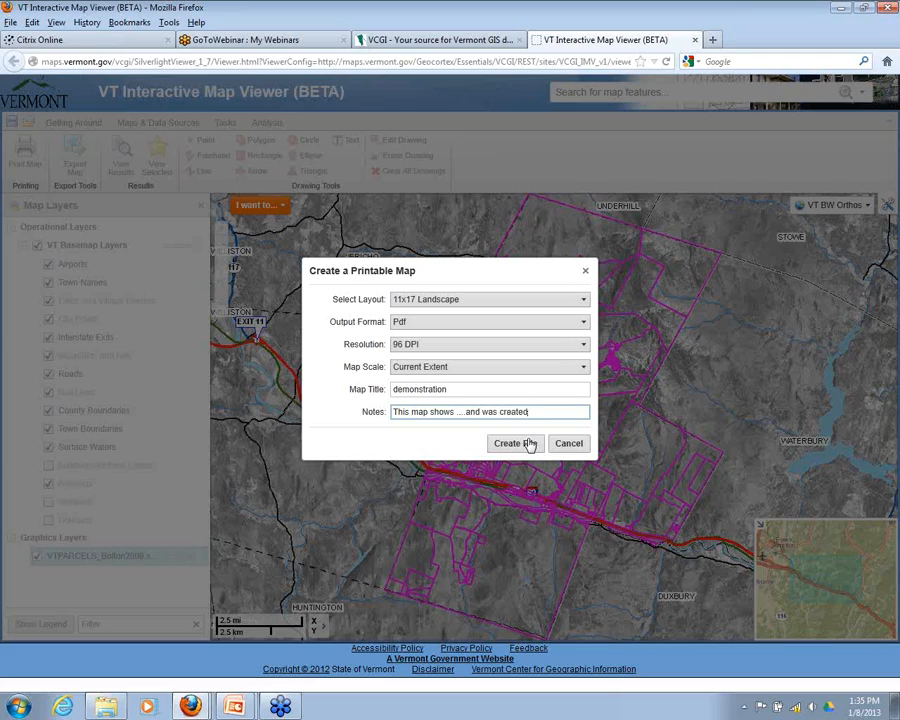
click(511, 445)
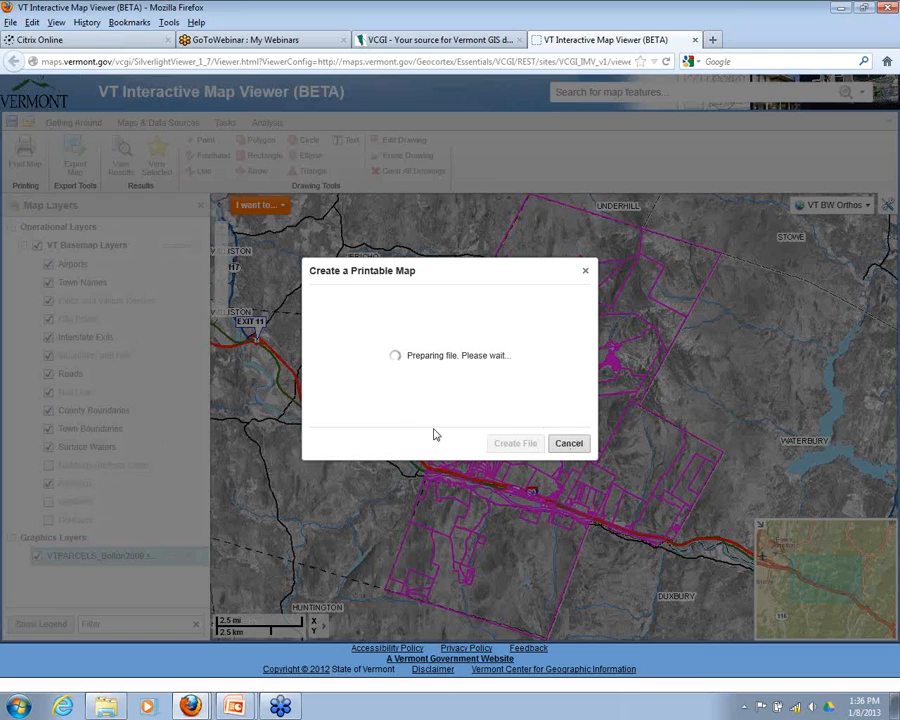
click(567, 444)
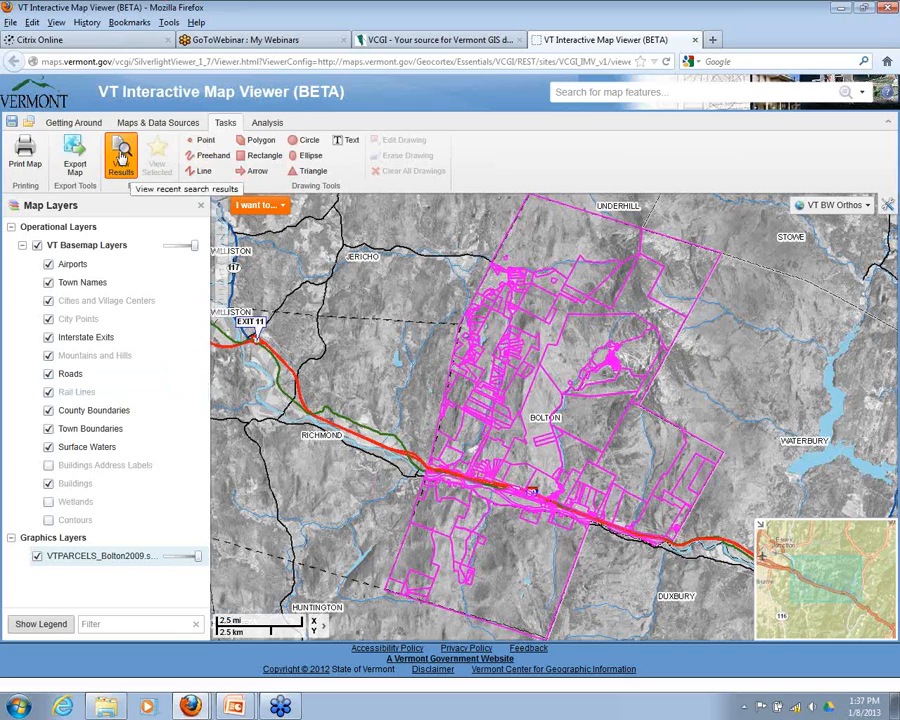
Step: View the recent search results and their history, and return to the results list
click(121, 155)
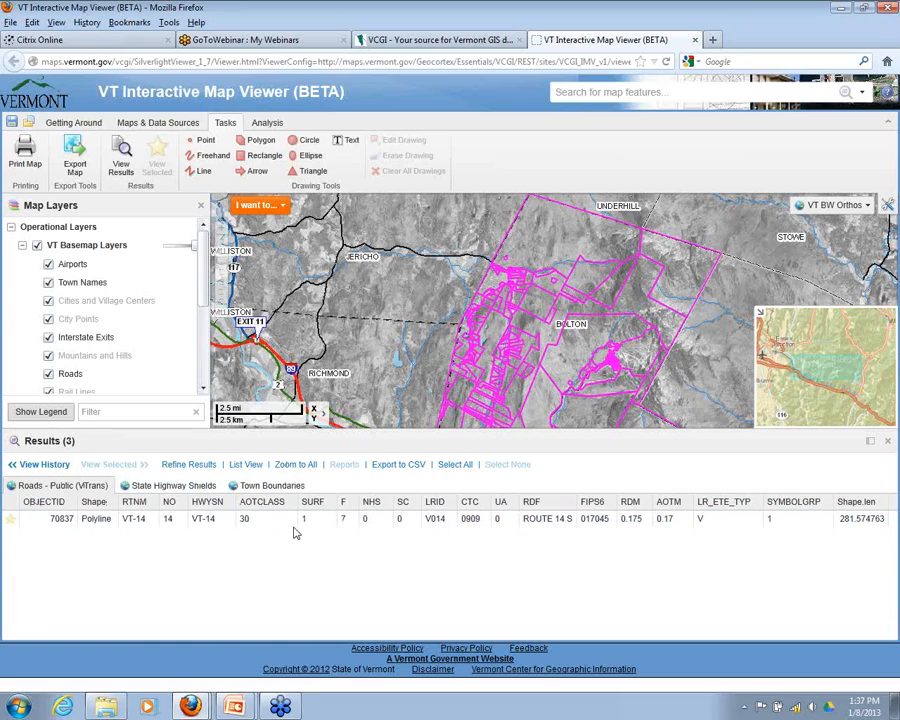
click(42, 464)
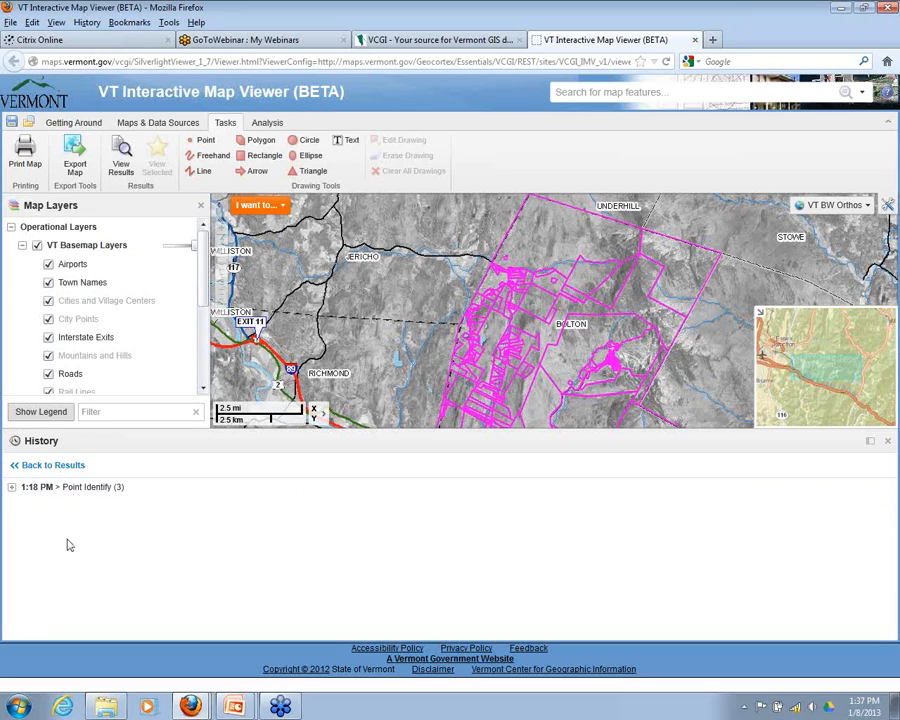
mouse_move(52, 488)
click(42, 466)
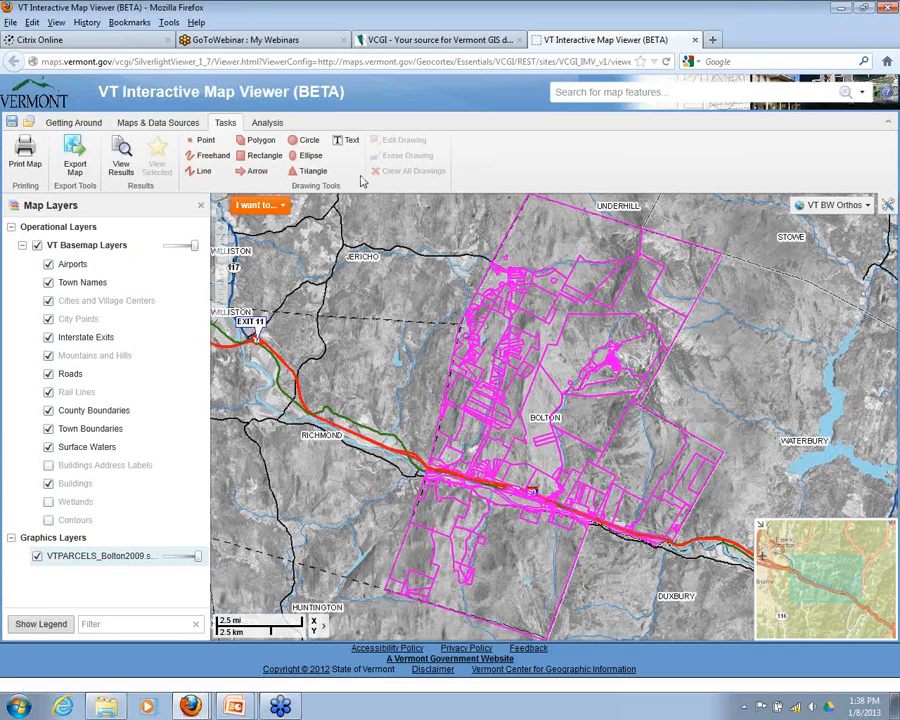
Step: Draw a four-sided polygon over the parcel area just north of Stimson Mountain, using the default red border and fill
click(222, 232)
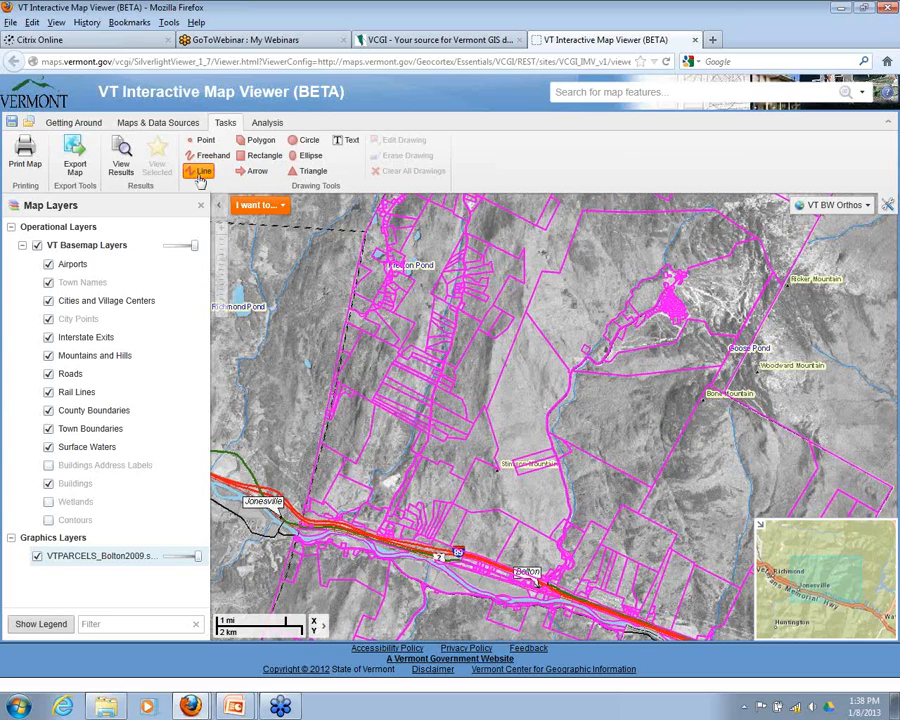
click(256, 141)
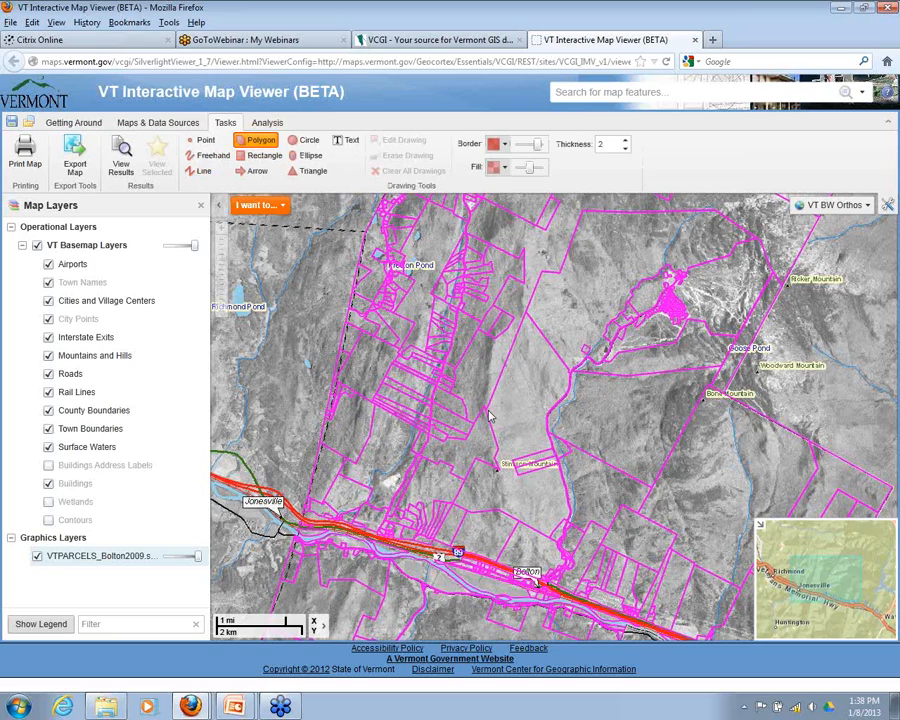
click(548, 412)
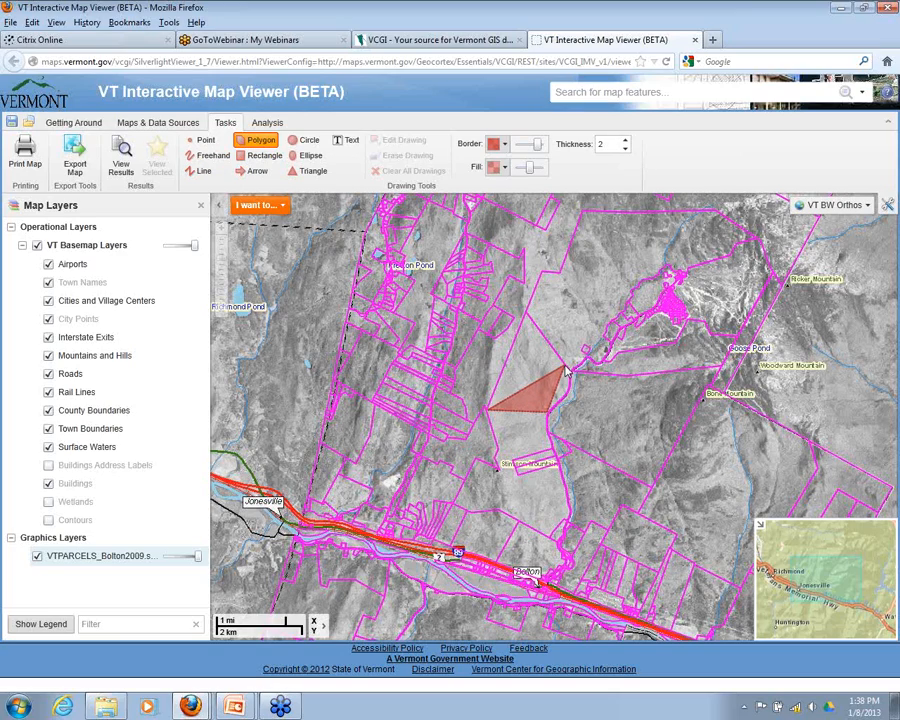
click(564, 364)
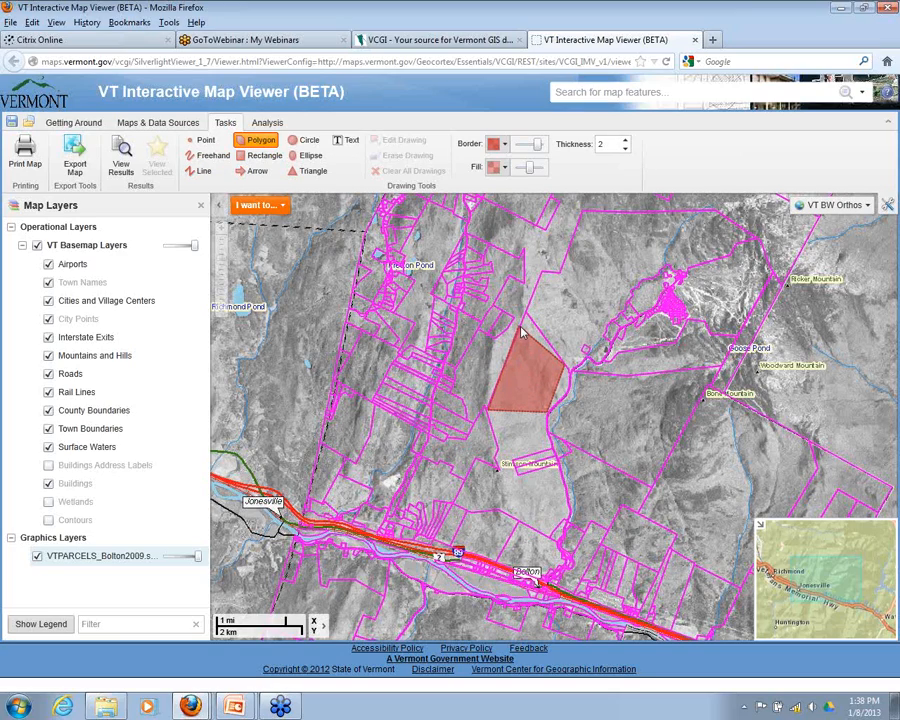
double_click(521, 332)
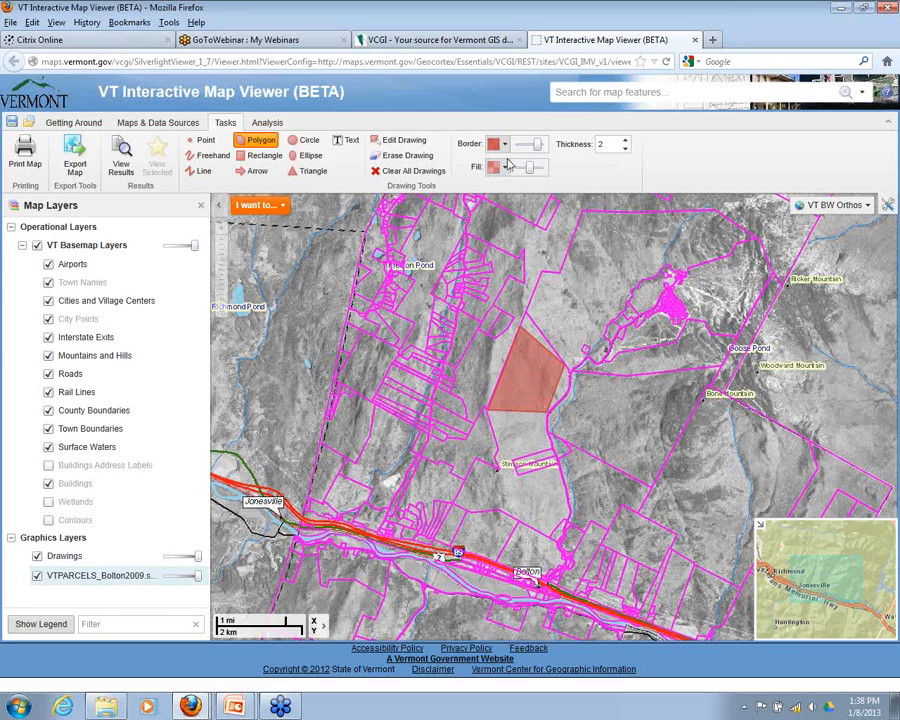
Step: Draw a circle northeast of the red polygon with a yellow border and a slightly more opaque cyan fill
click(302, 141)
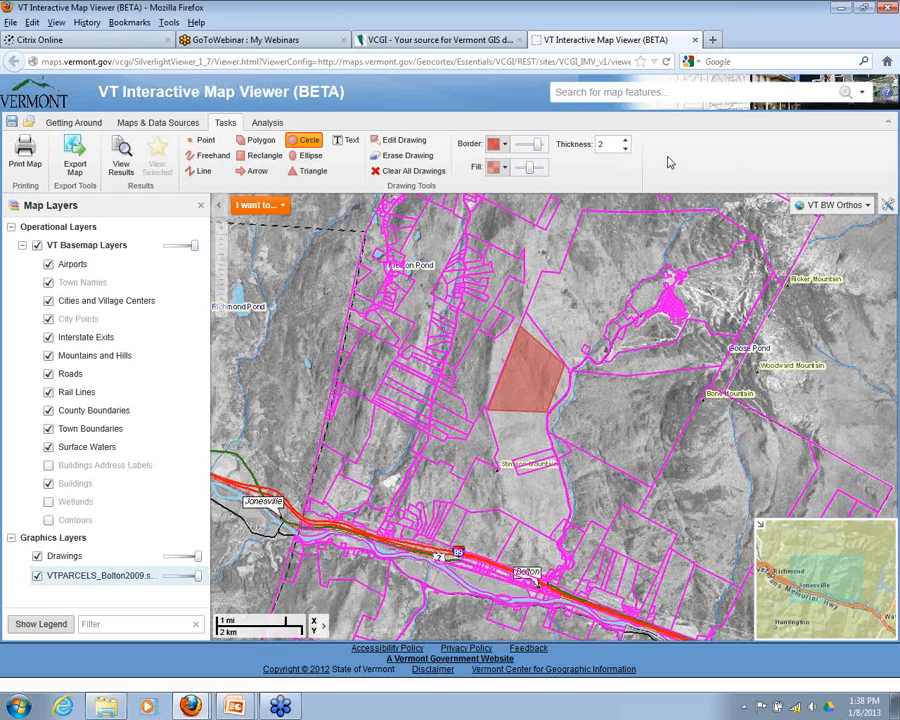
click(505, 146)
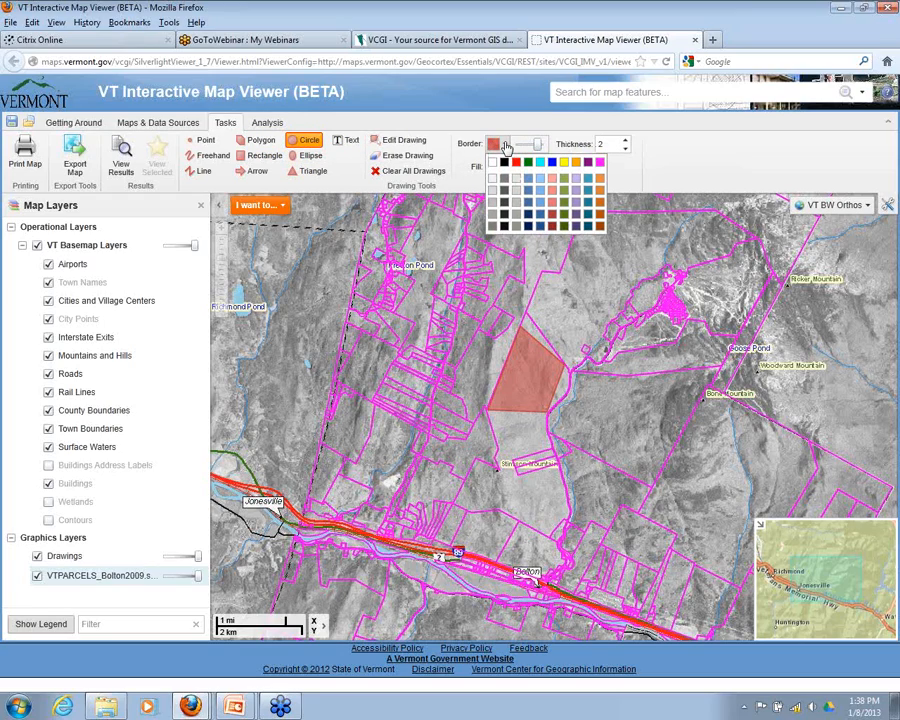
click(564, 162)
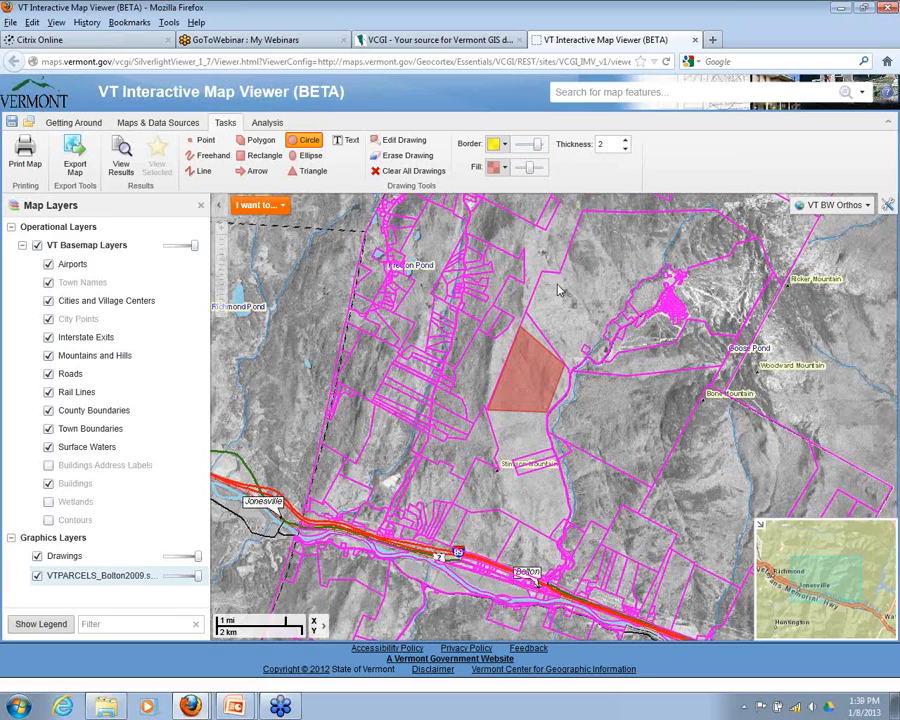
mouse_move(533, 173)
mouse_move(533, 172)
mouse_down()
mouse_move(546, 174)
mouse_move(534, 172)
mouse_up()
click(504, 170)
click(539, 187)
drag(593, 240, 611, 269)
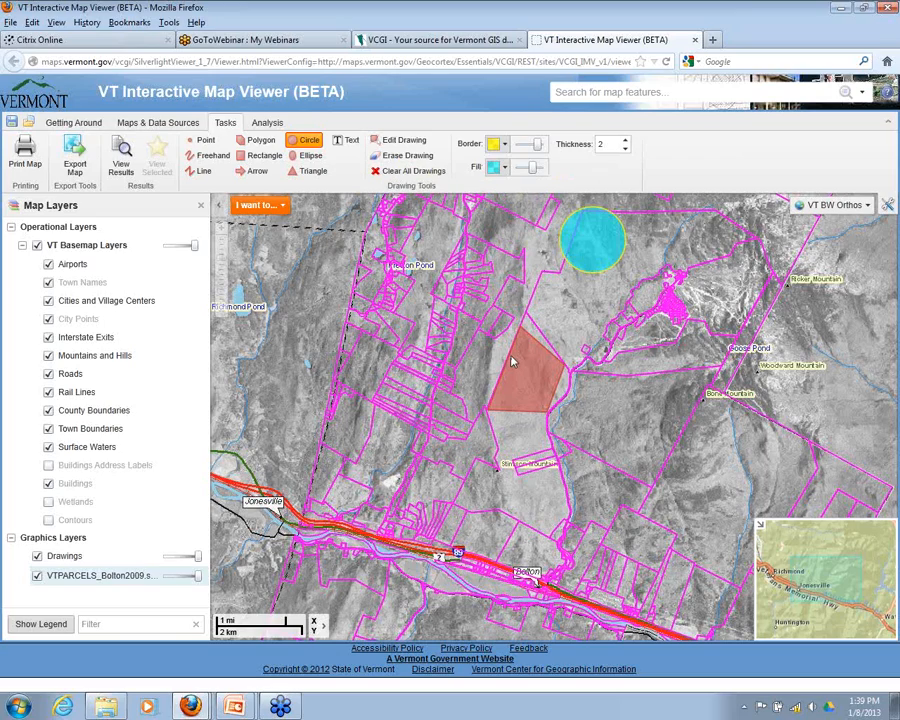
Step: Add the text "test" east of the red polygon in black Arial, size 14, cancelling the advanced label options
click(347, 140)
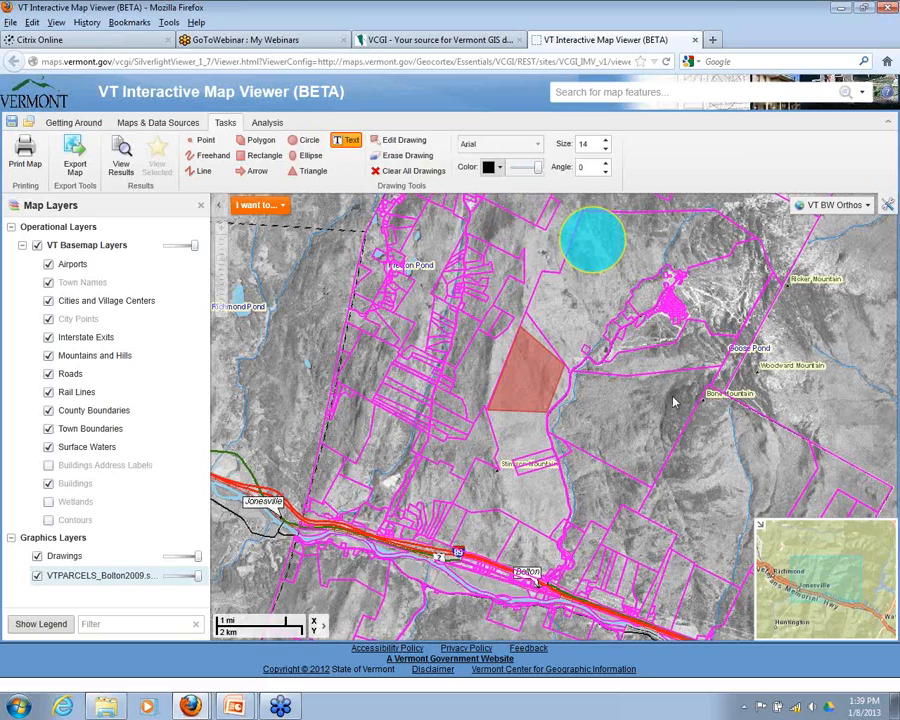
click(614, 398)
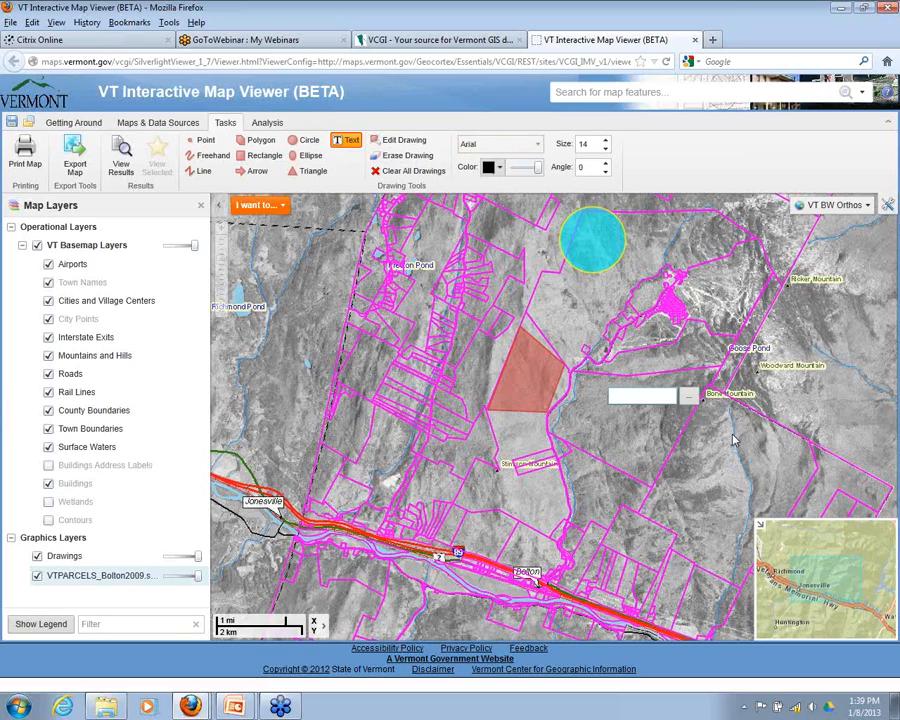
text(test)
click(689, 396)
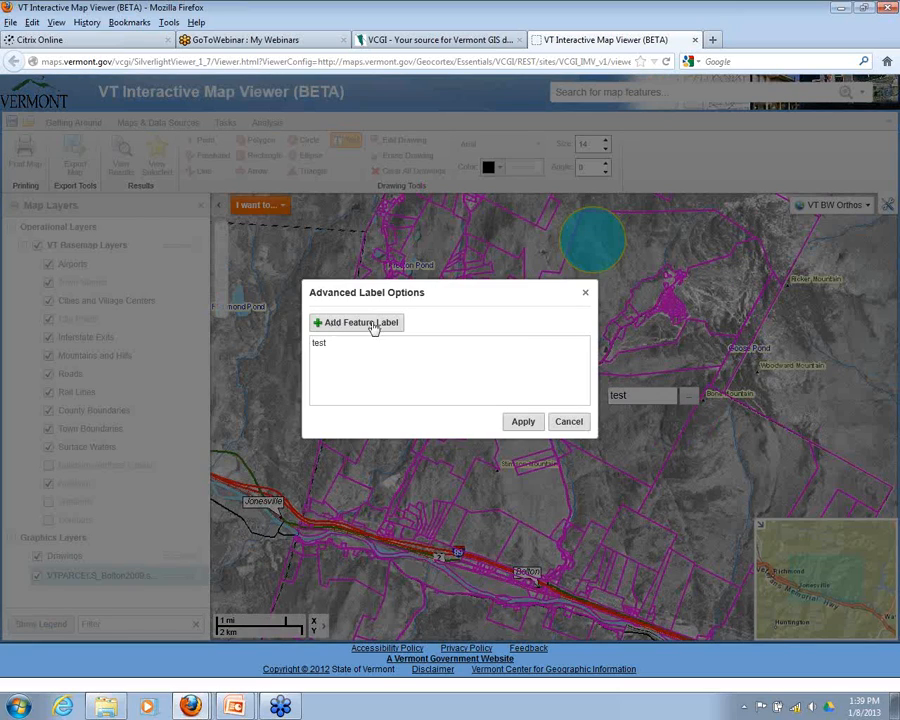
click(568, 424)
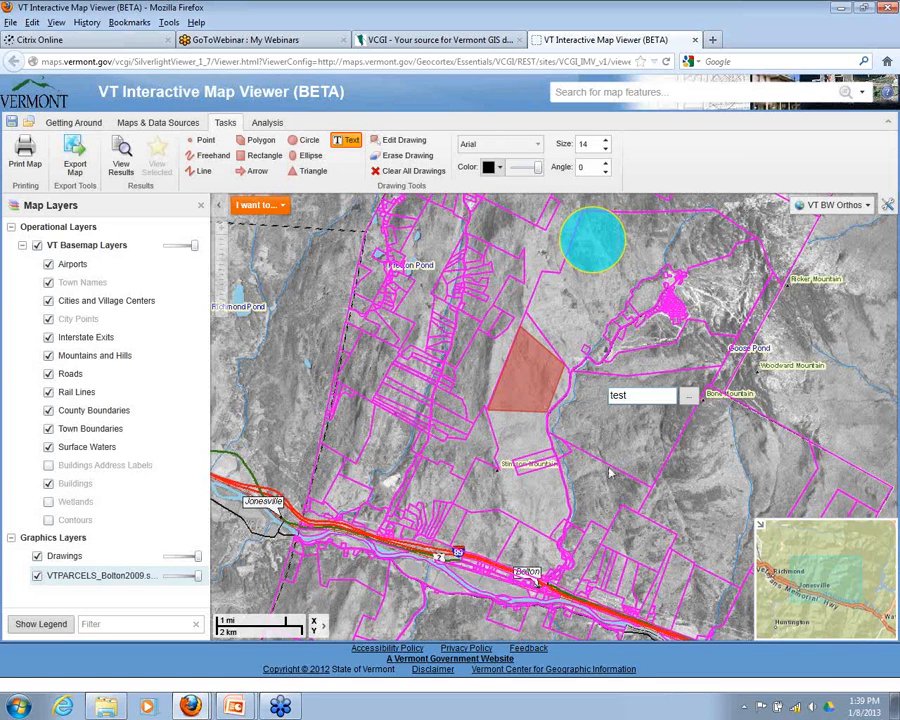
click(537, 150)
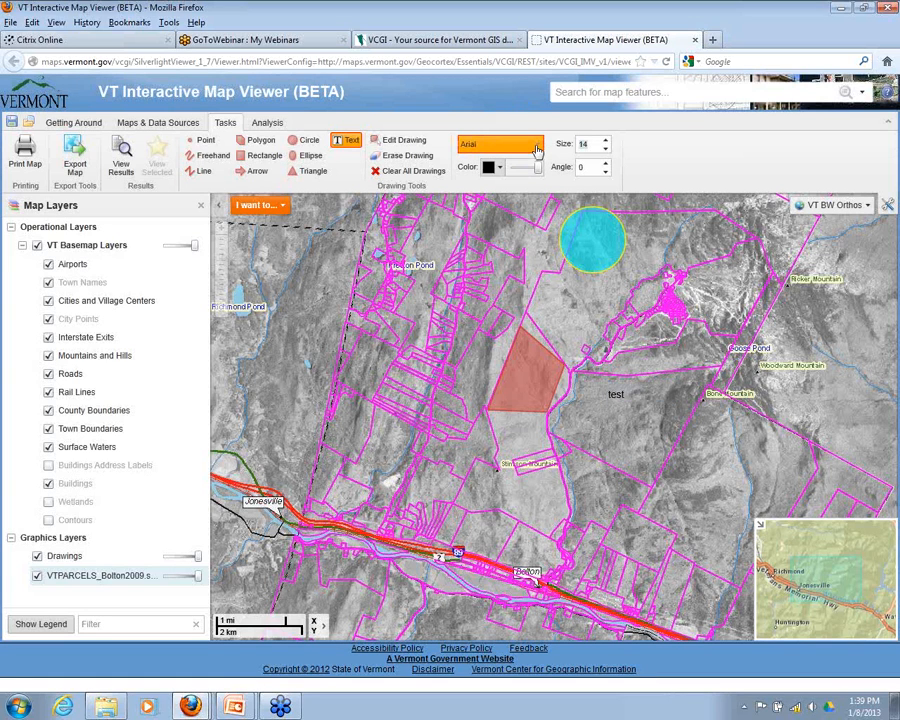
Step: Try to enlarge, resize and move the red polygon toward Stimson Mountain with Edit Drawing
click(407, 144)
click(525, 372)
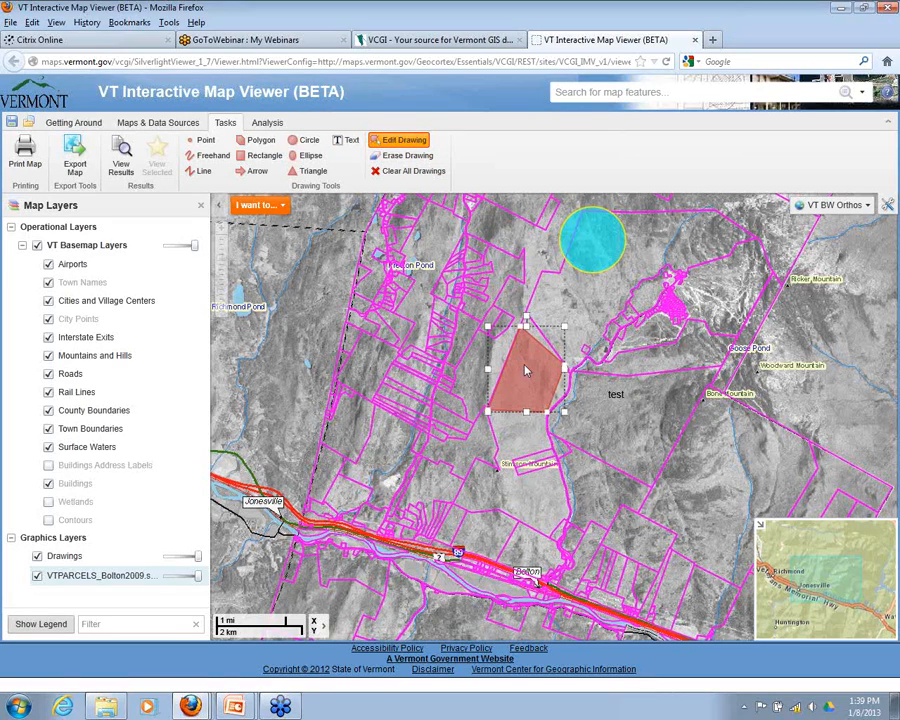
right_click(526, 375)
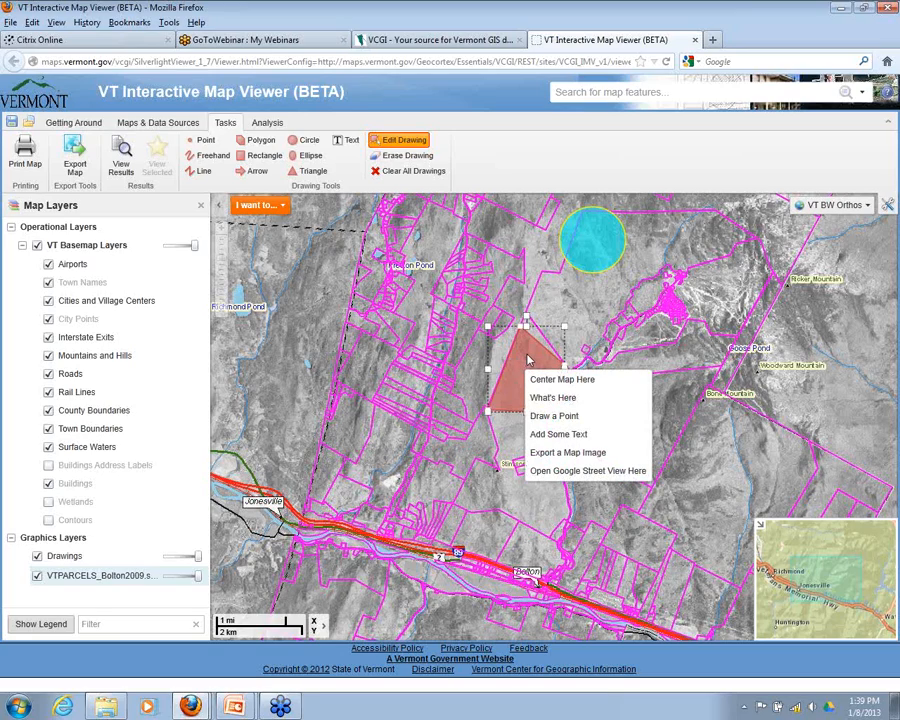
right_click(608, 302)
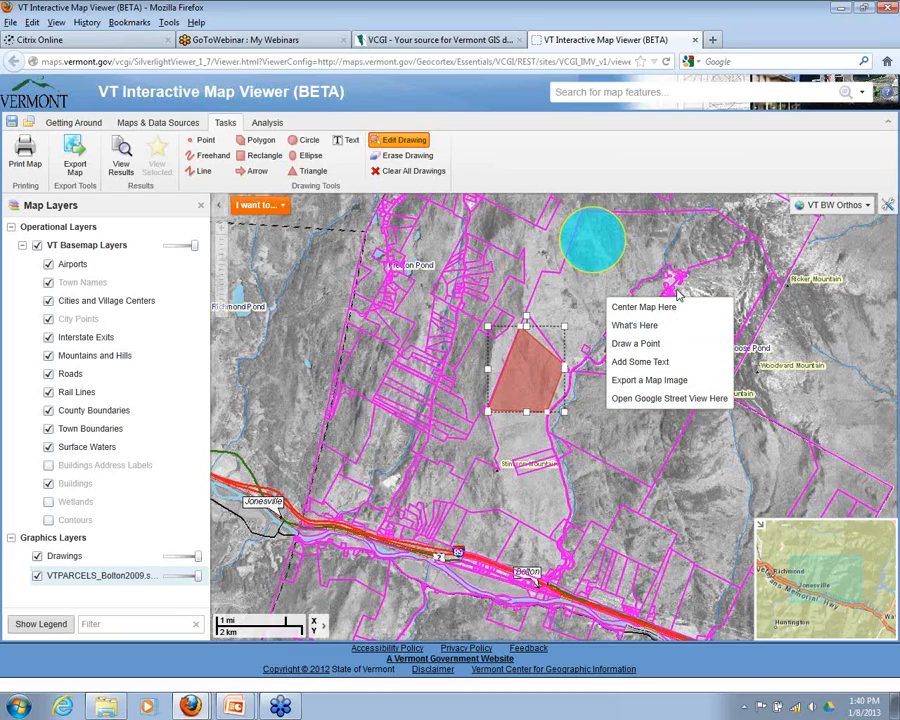
click(537, 310)
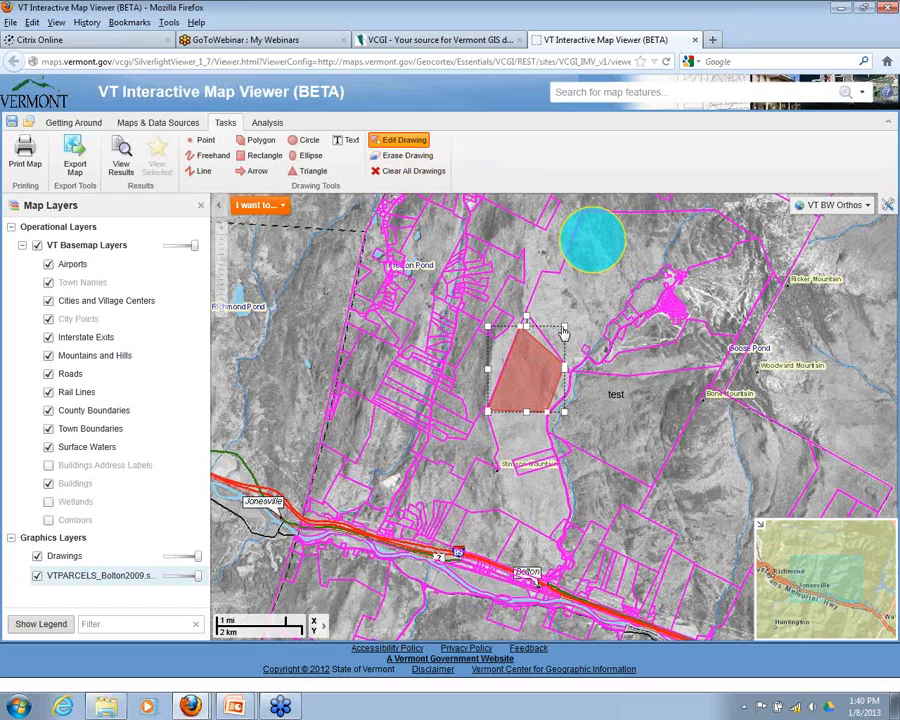
drag(566, 332, 622, 305)
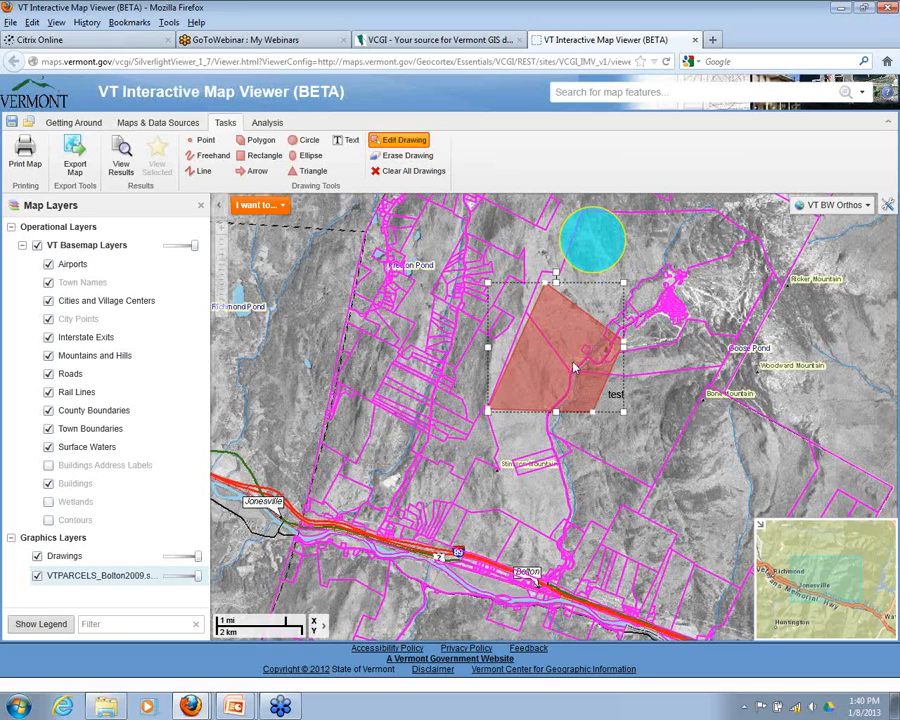
drag(623, 398, 530, 405)
drag(467, 370, 596, 430)
drag(660, 347, 616, 359)
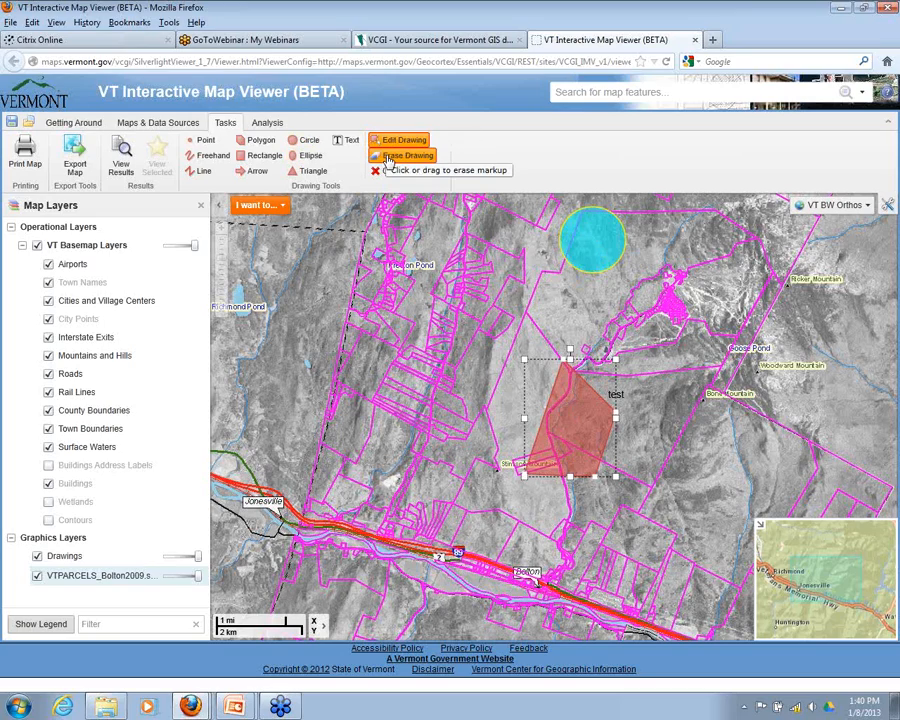
click(391, 157)
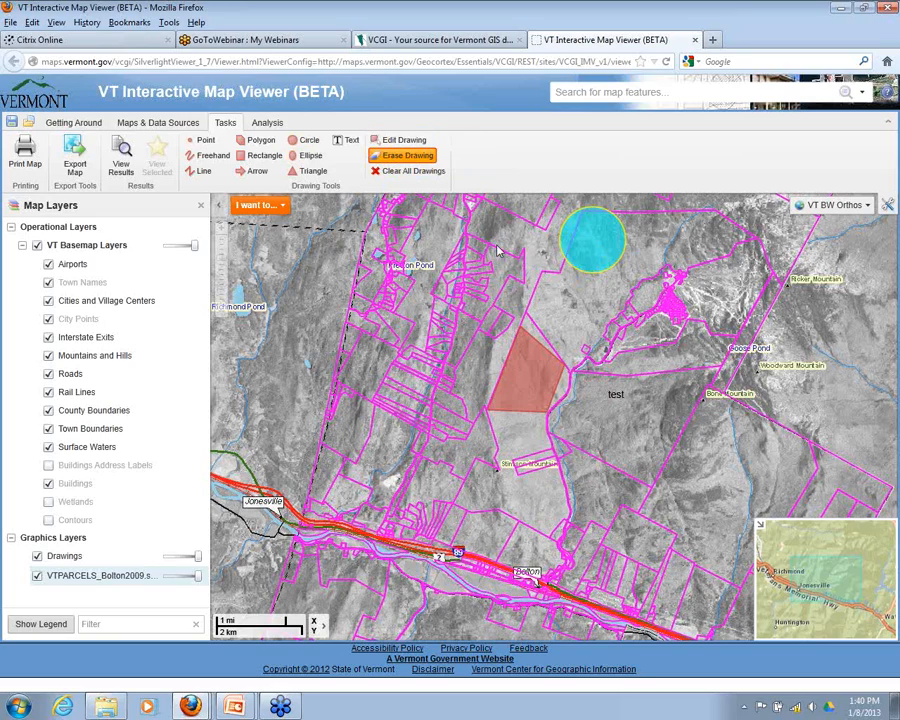
Step: Move the cyan circle southeast so it sits over the dense parcel cluster above the "test" text
click(400, 140)
click(600, 260)
drag(600, 252, 645, 341)
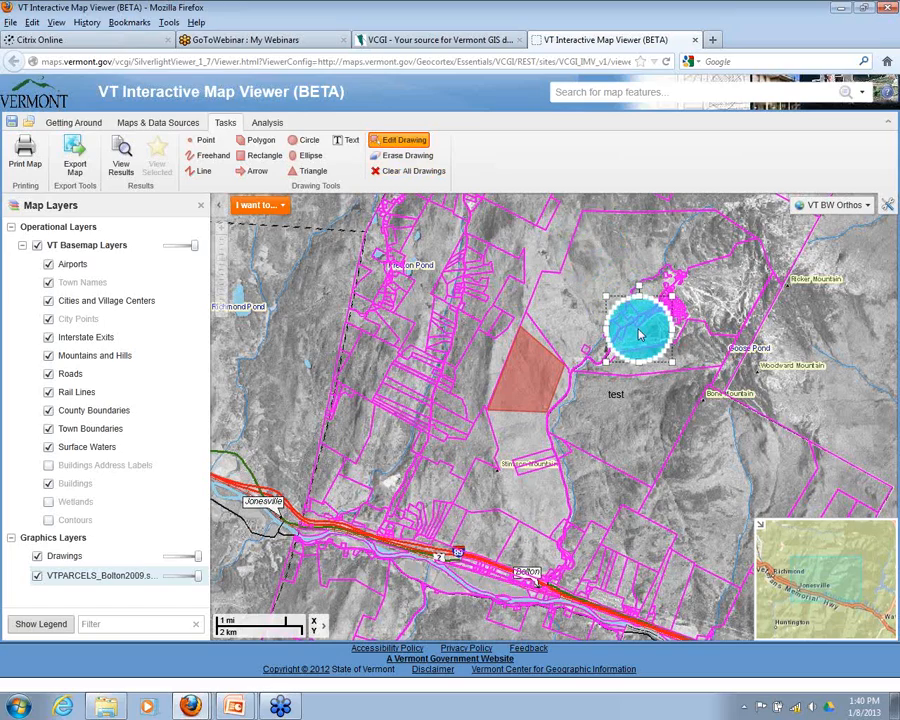
click(395, 143)
Step: Erase the red polygon, and start clearing all drawings but cancel the confirmation
click(400, 156)
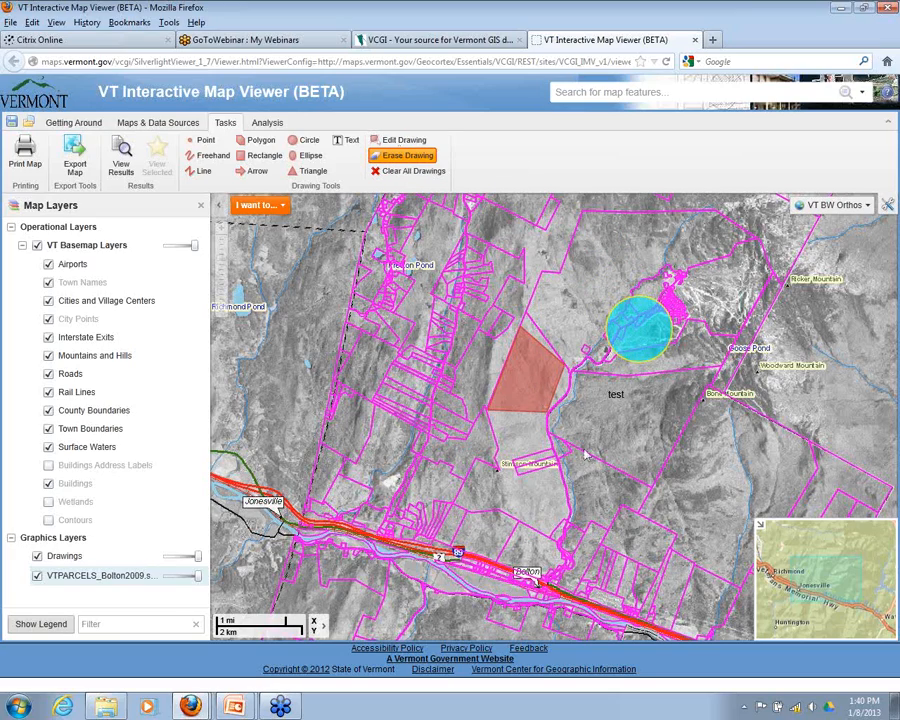
click(533, 387)
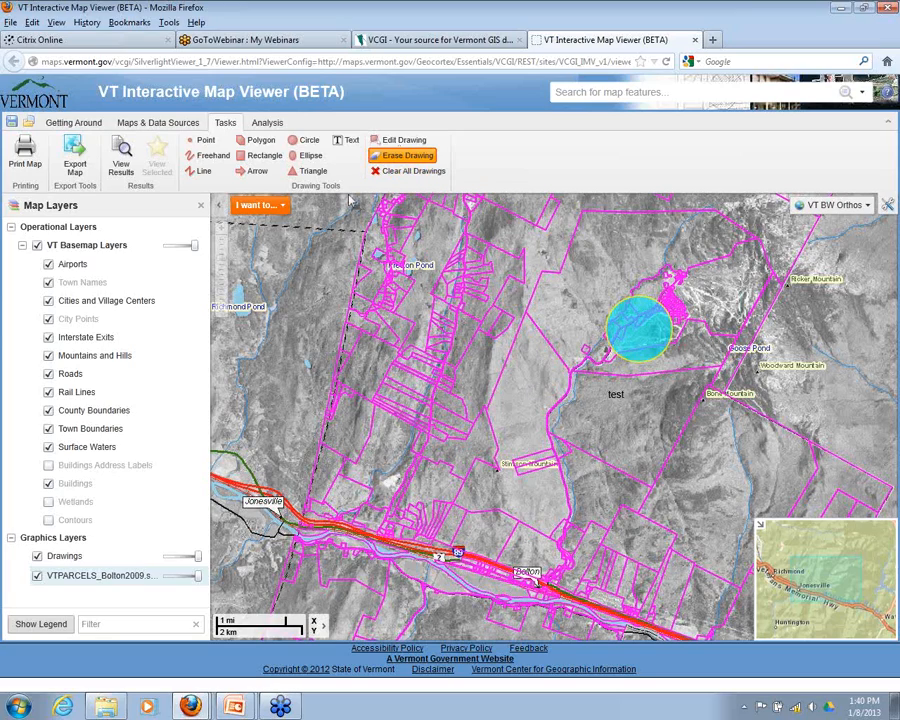
click(410, 171)
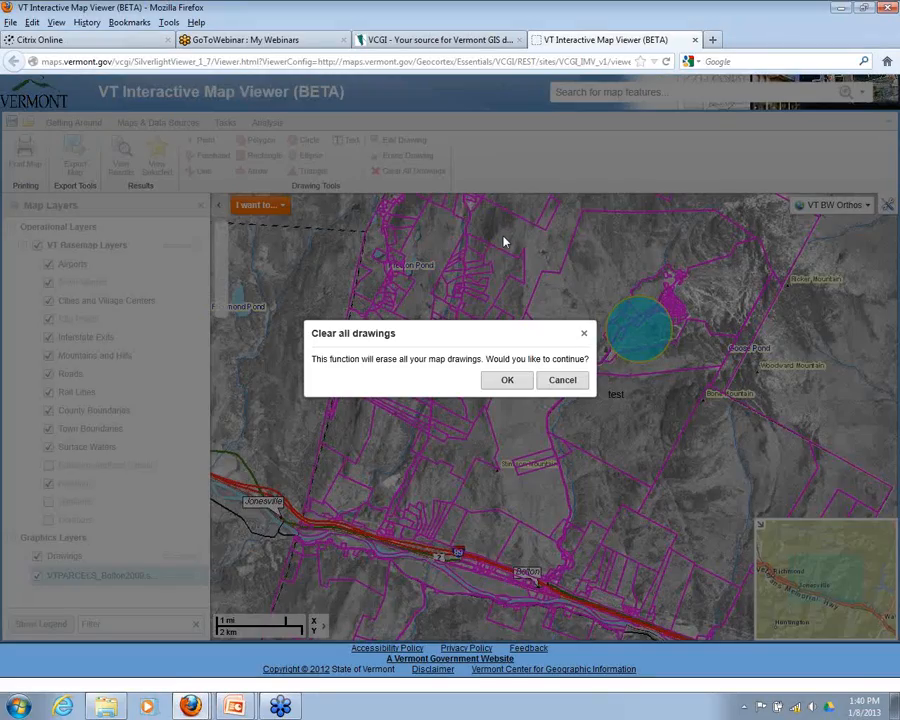
click(566, 384)
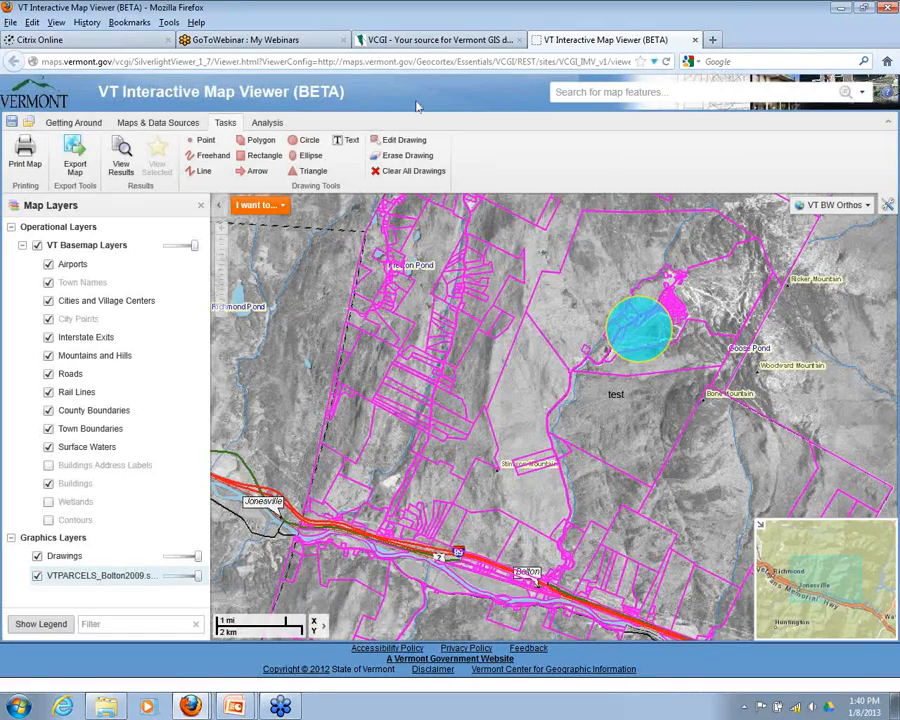
Step: Zoom to the visible scale of the Buildings layer and place a red circle point west of Notch Rd
click(201, 140)
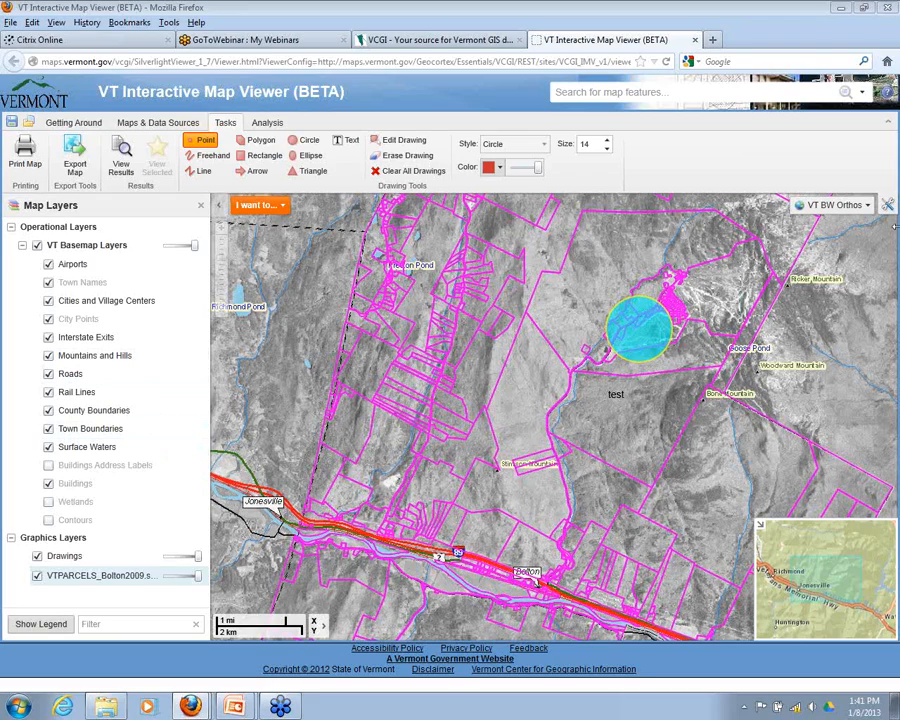
click(83, 489)
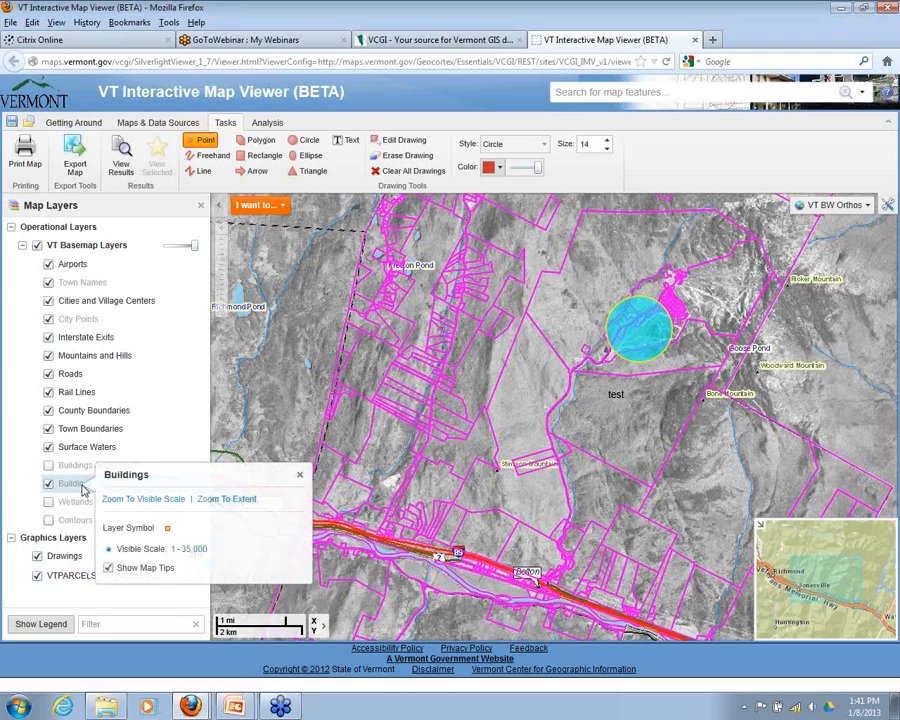
click(133, 504)
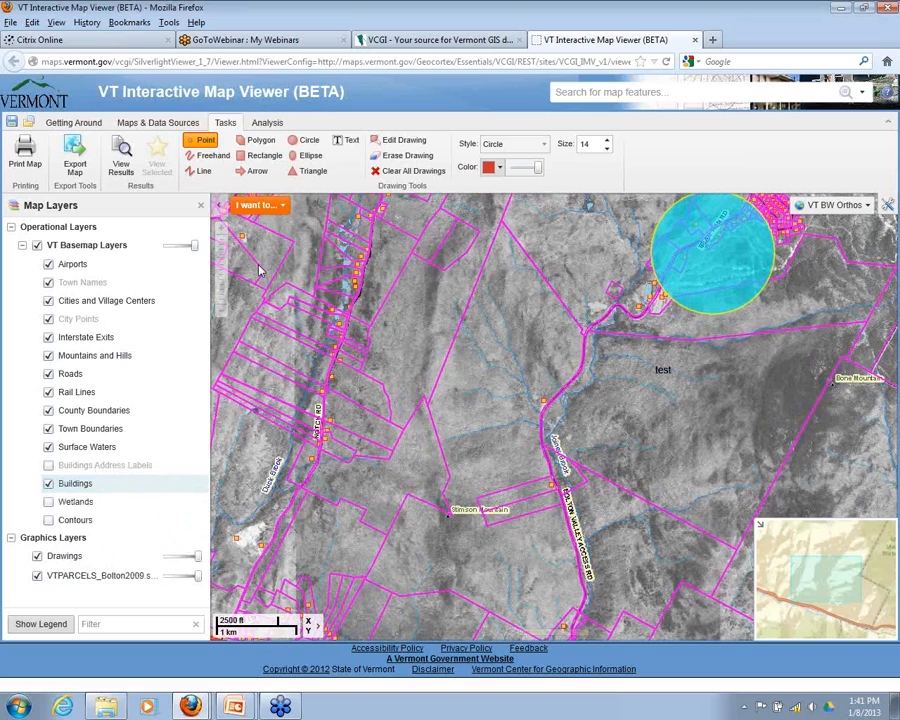
click(311, 320)
Step: Turn on the Buildings Address Labels layer, zoom to its visible scale and center the map on the labelled buildings along Notch Rd
click(73, 122)
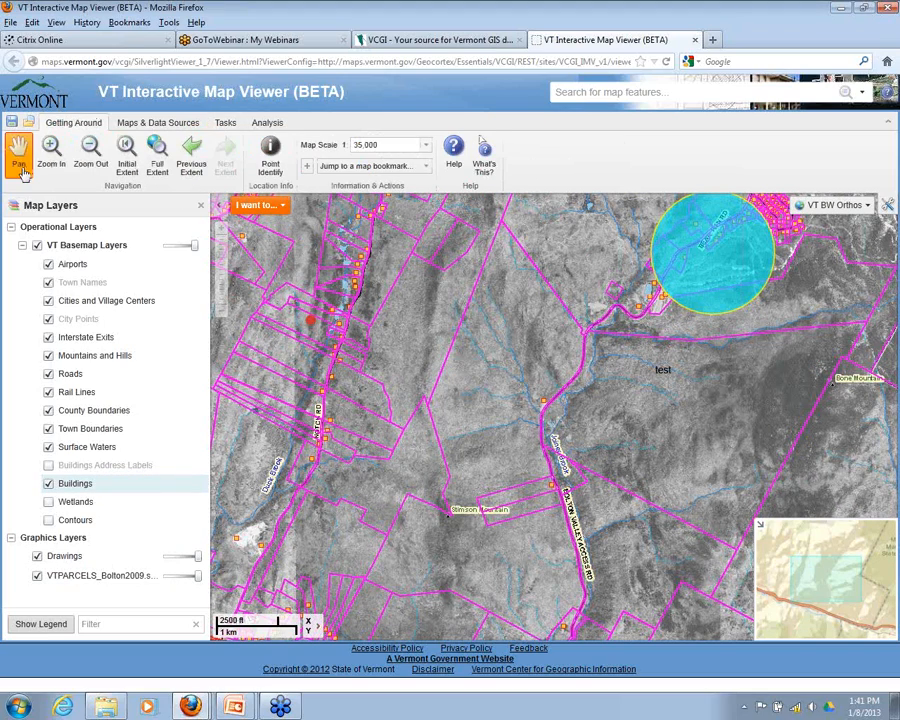
drag(345, 391, 590, 480)
click(48, 465)
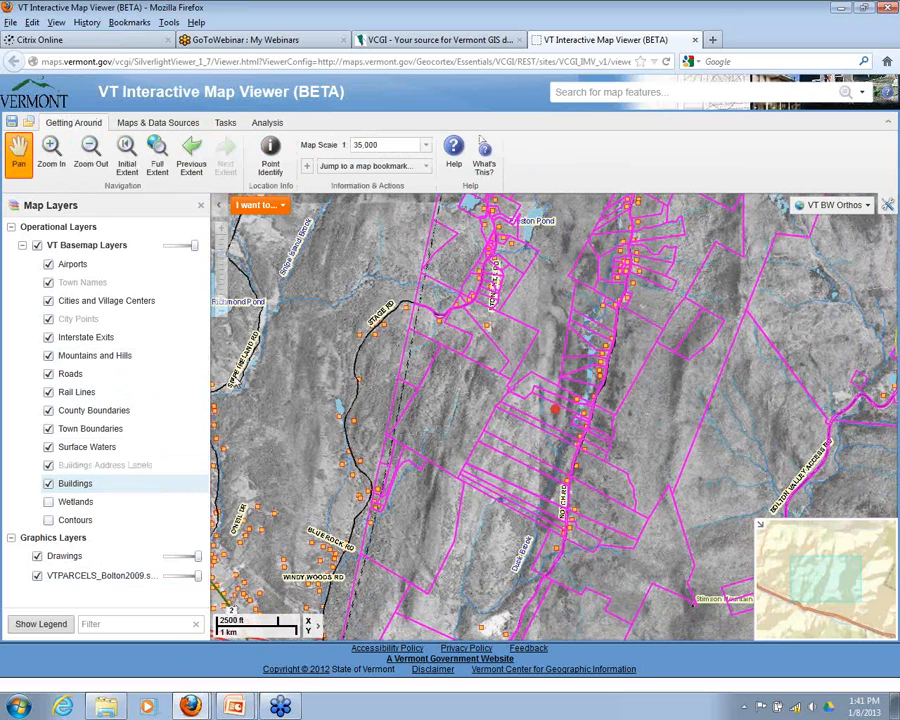
click(119, 465)
click(152, 479)
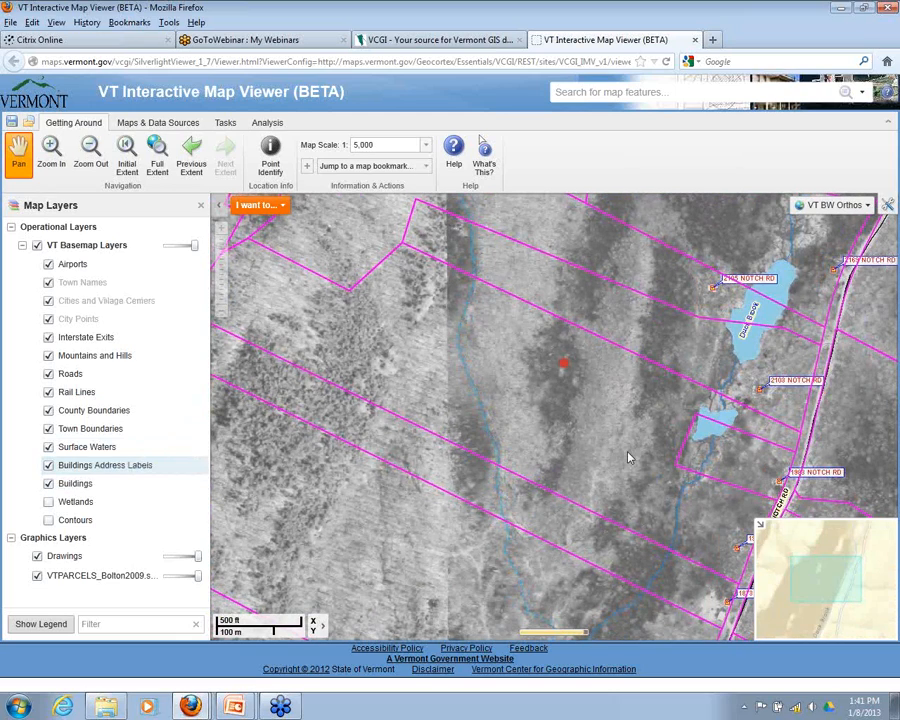
drag(645, 473, 367, 415)
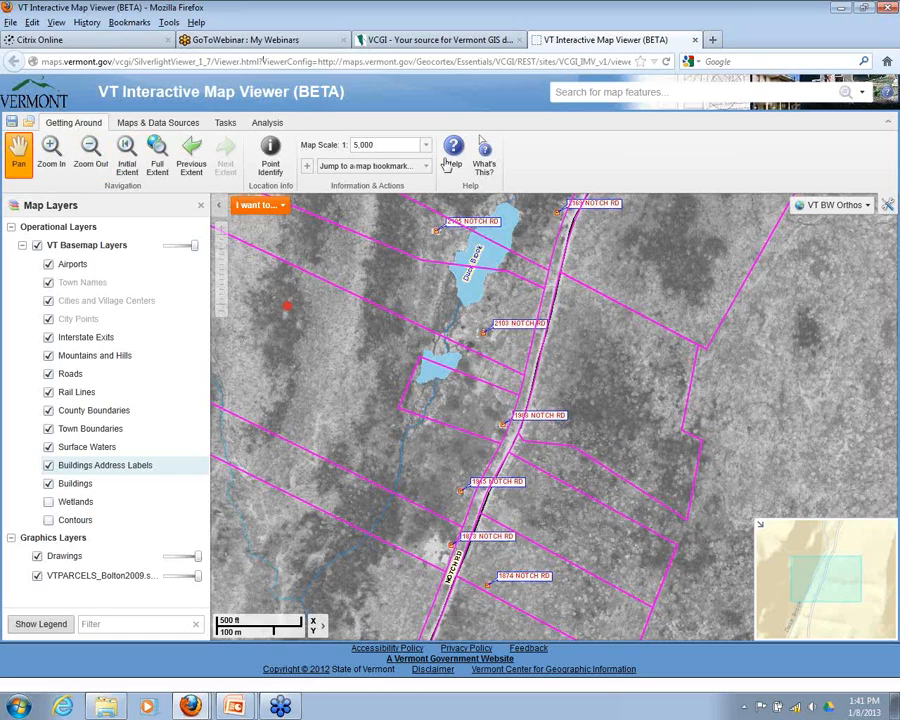
click(141, 124)
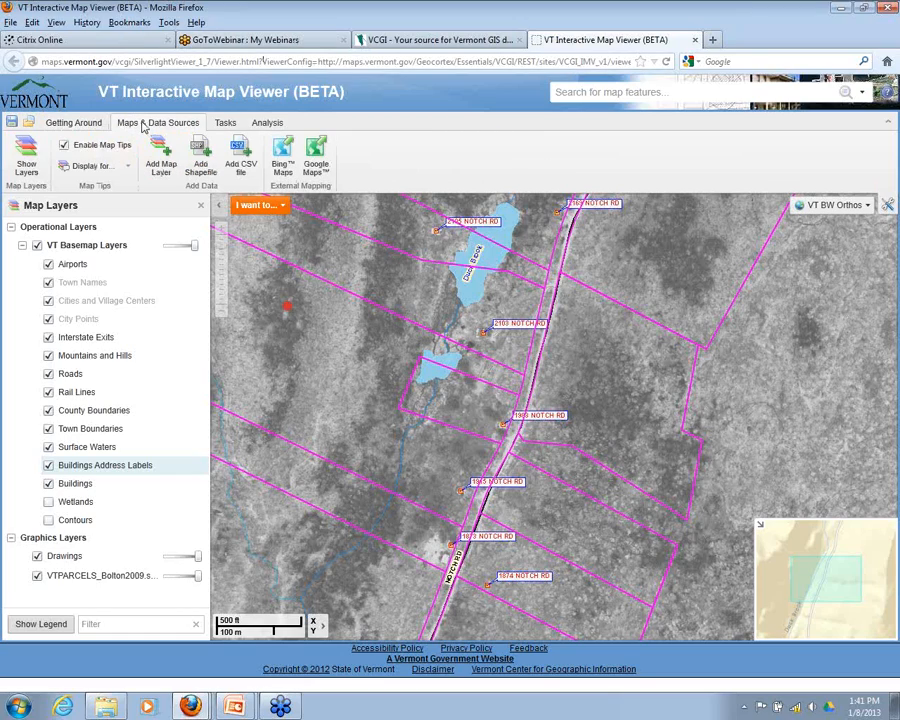
click(227, 124)
click(264, 123)
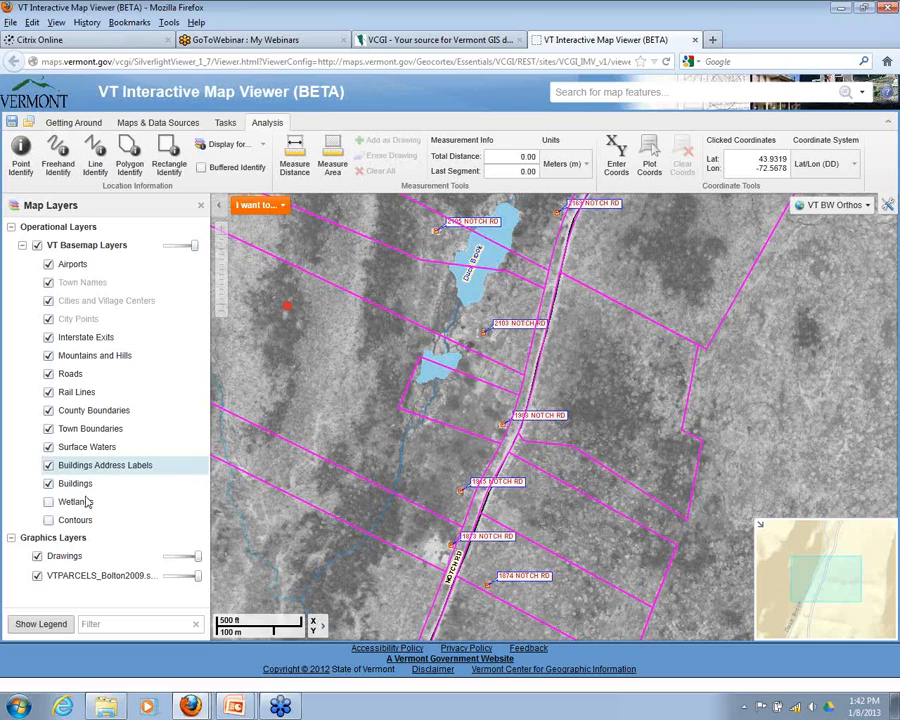
Step: Hide and reshow the VTPARCELS_Bolton2009.shp layer, and symbolize it with a semi-transparent red fill
click(37, 577)
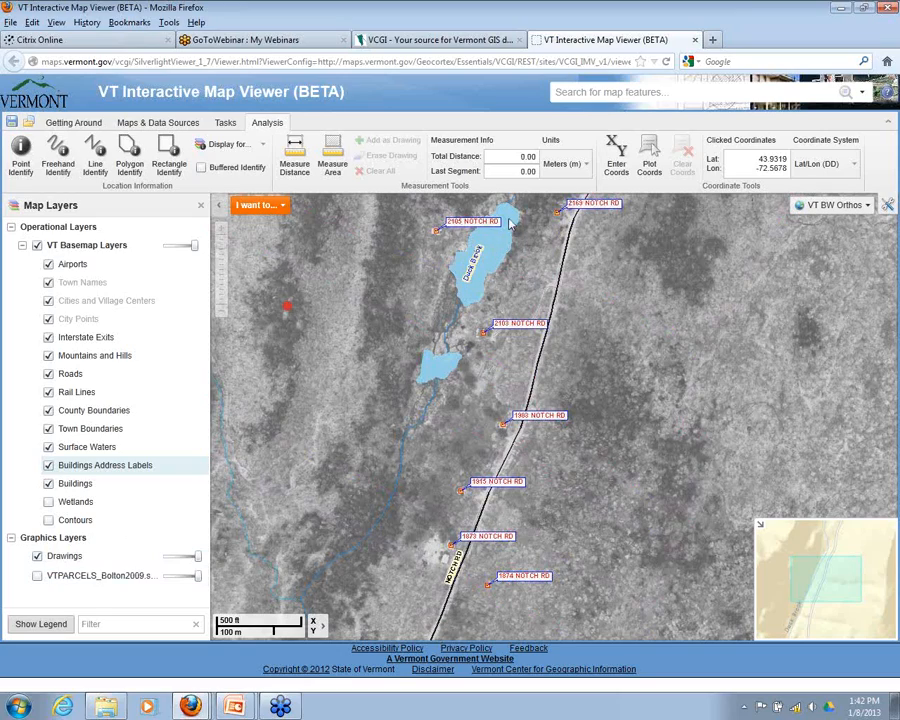
click(37, 576)
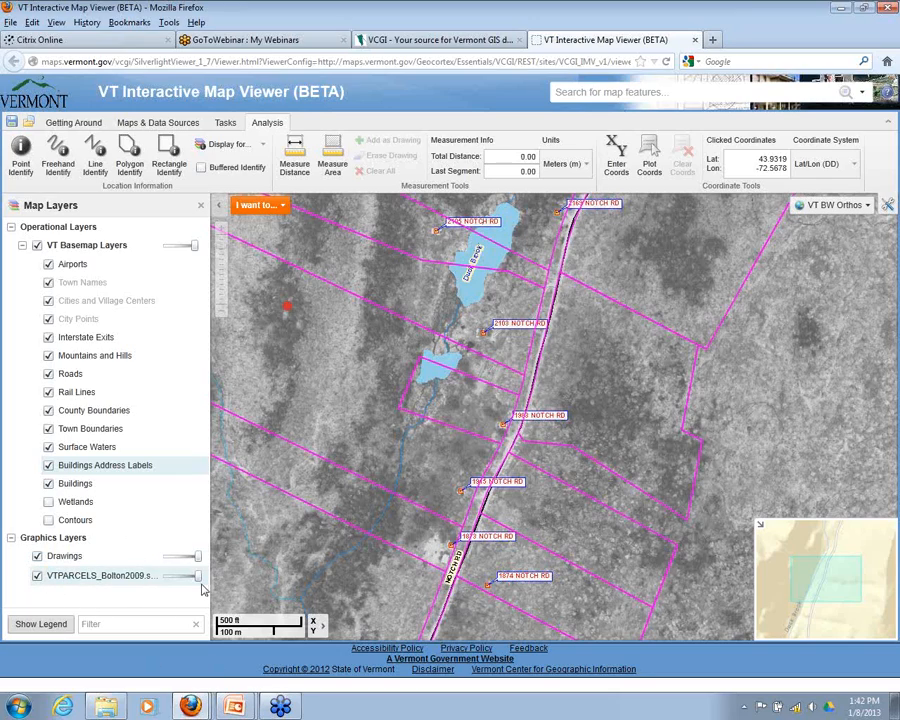
click(128, 579)
click(178, 557)
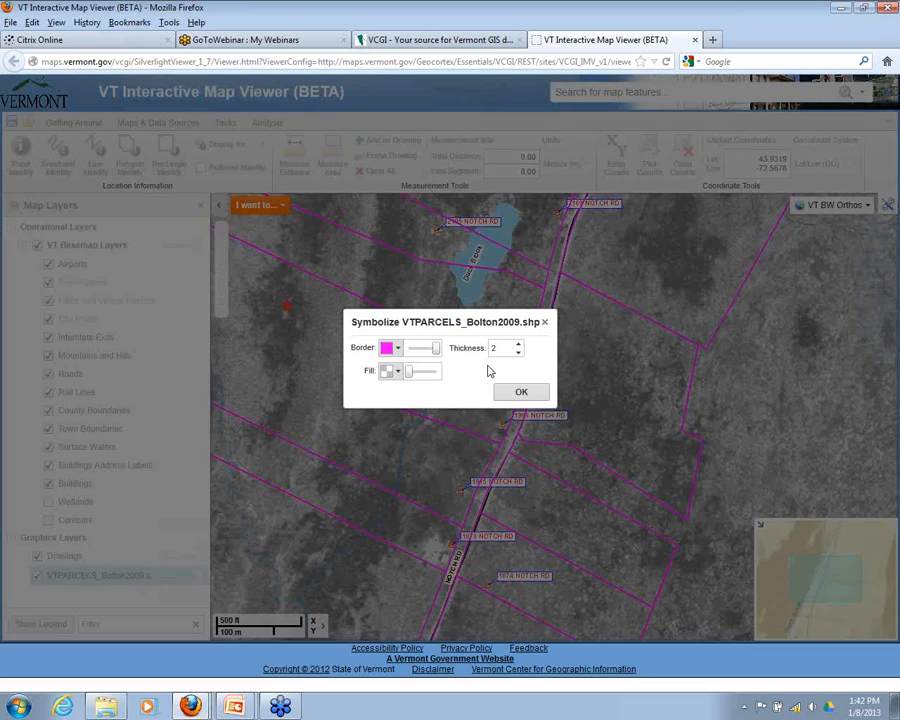
drag(409, 374, 419, 374)
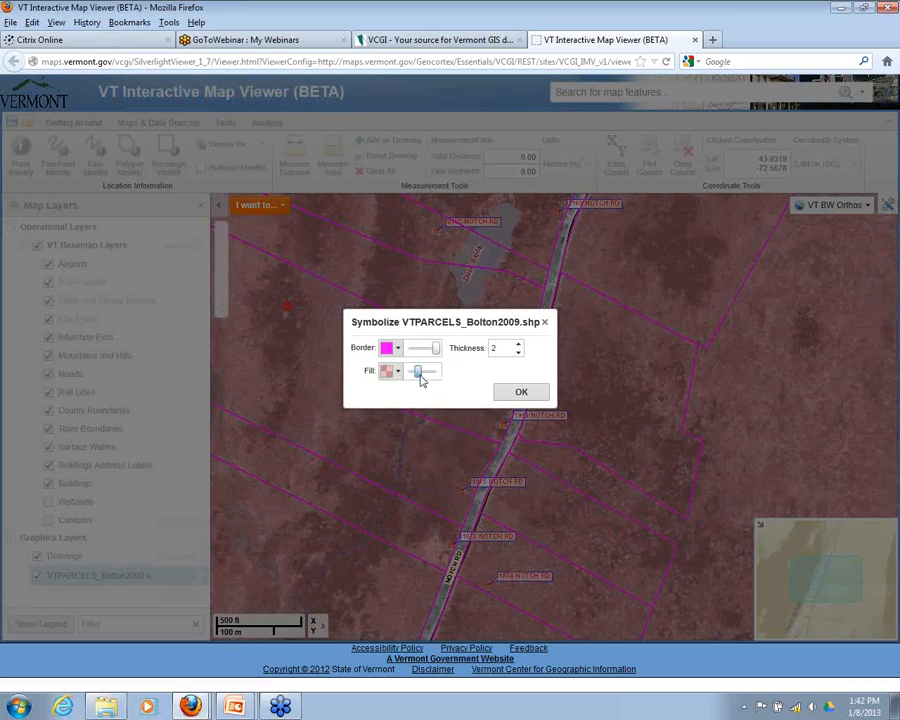
click(521, 392)
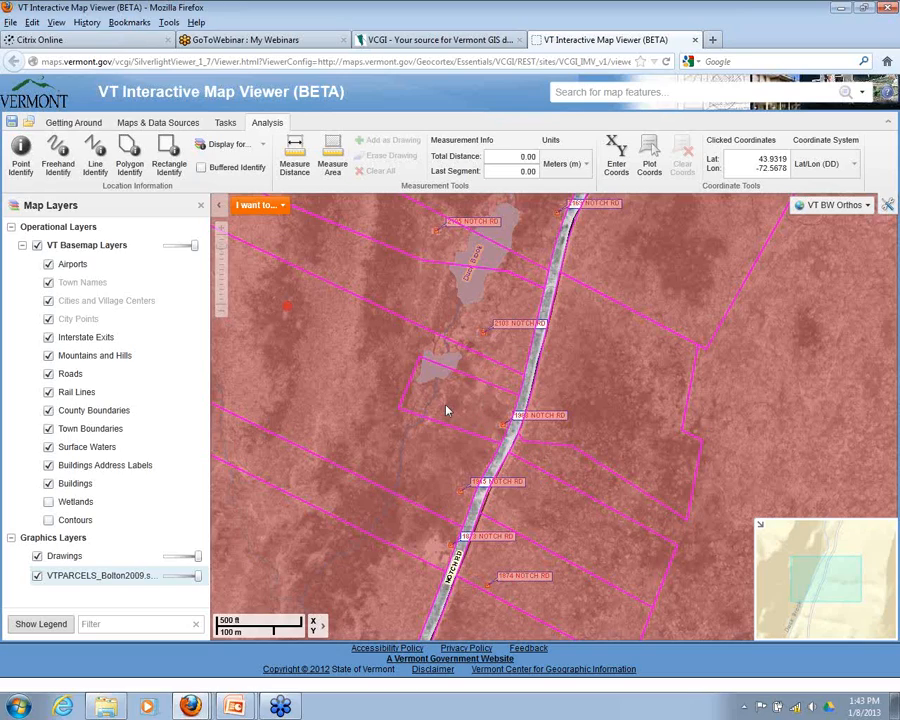
Step: Identify the small parcel by the pond west of Notch Rd and review its VTPARCELS_Bolton2009.shp attributes, including acres, and its Town Boundaries result
click(20, 148)
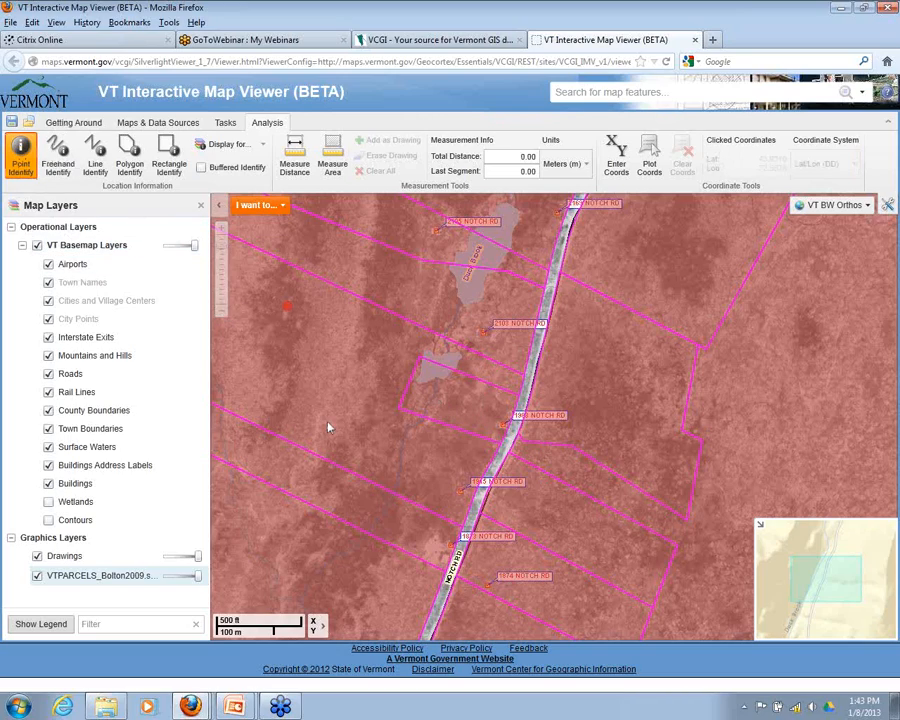
click(465, 410)
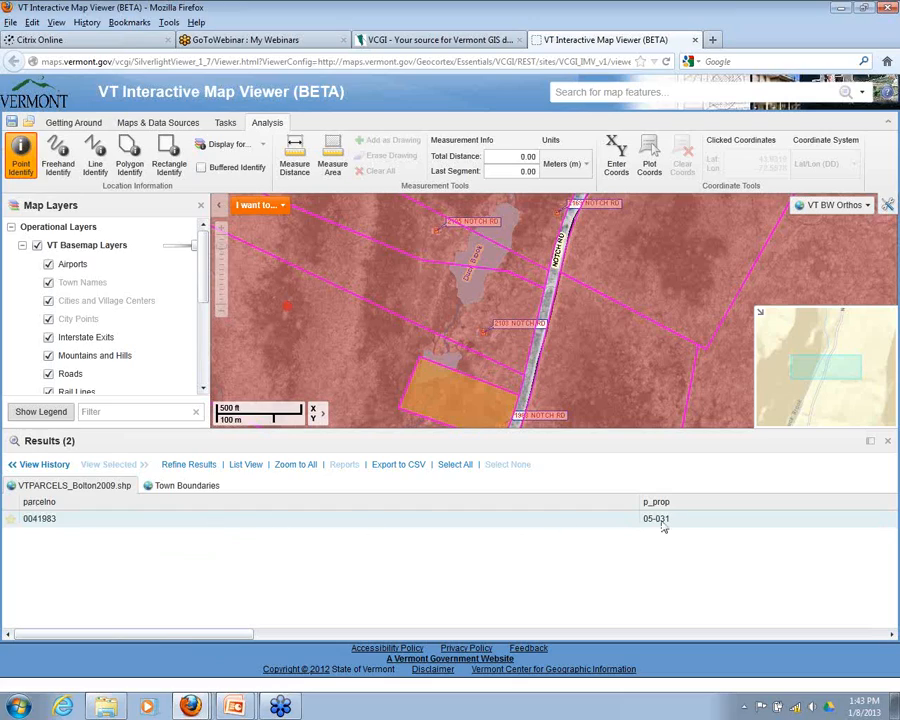
mouse_move(112, 634)
mouse_down()
mouse_move(145, 636)
mouse_move(115, 636)
mouse_up()
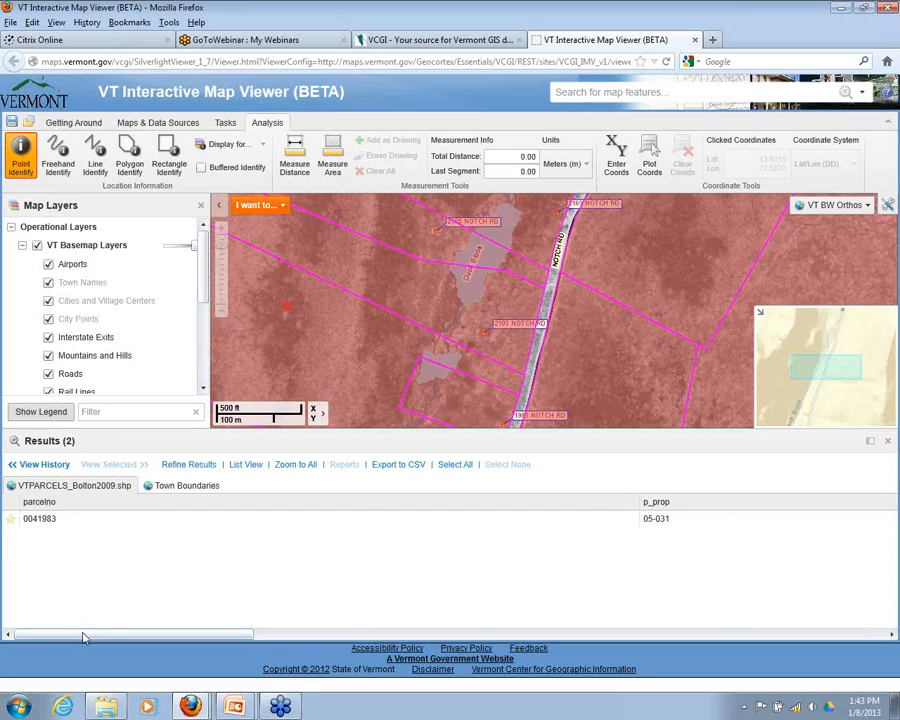
drag(84, 635, 463, 650)
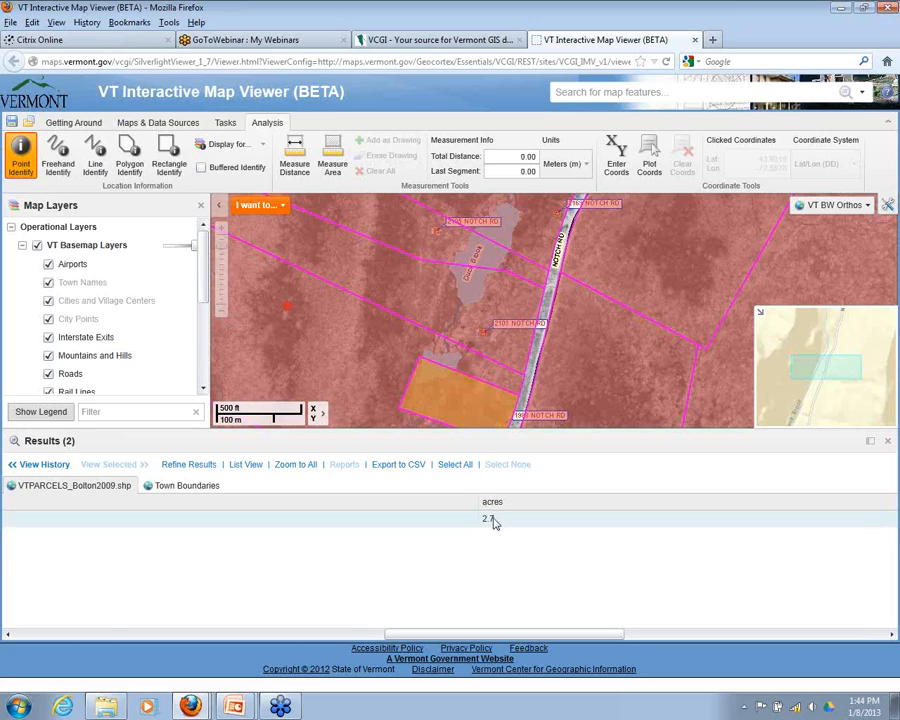
drag(493, 634, 99, 646)
click(188, 485)
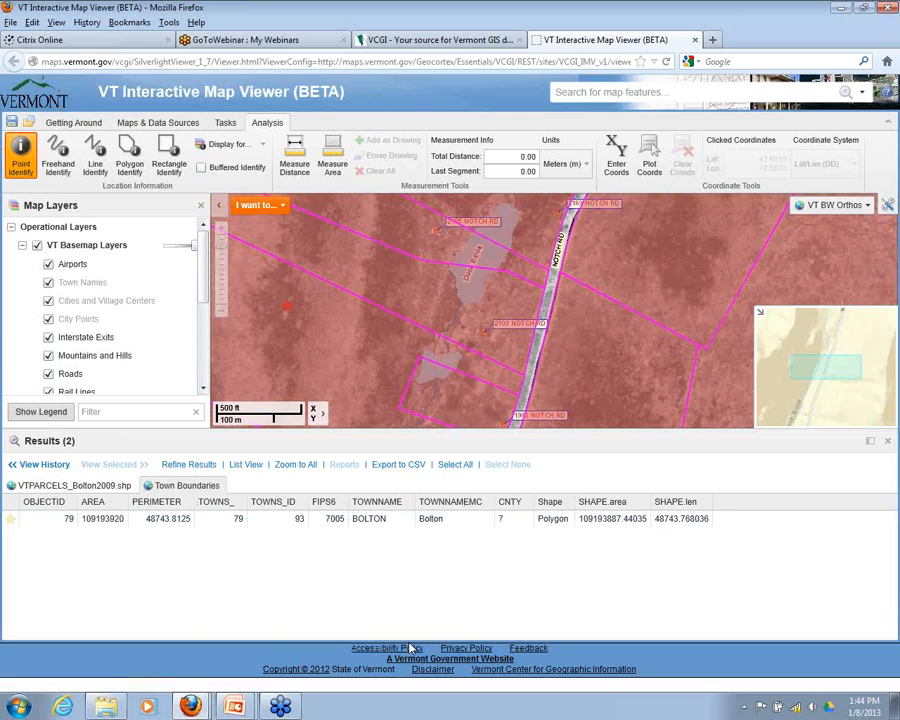
click(78, 486)
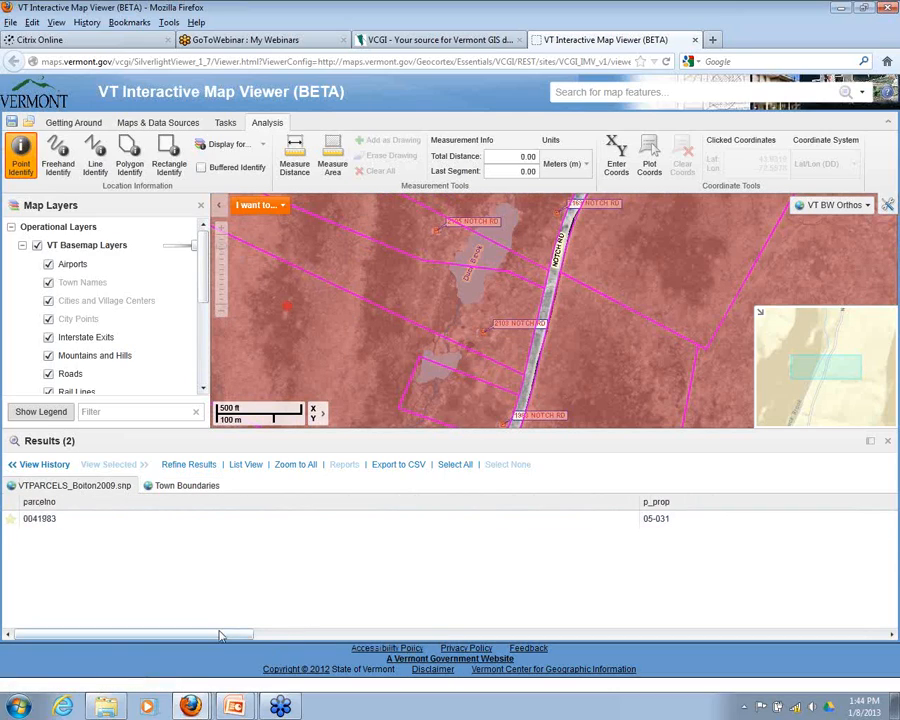
drag(227, 635, 190, 645)
Step: Set up an area measurement with the perimeter in Feet (ft) and the area in Acres (ac)
click(70, 123)
drag(559, 382, 514, 281)
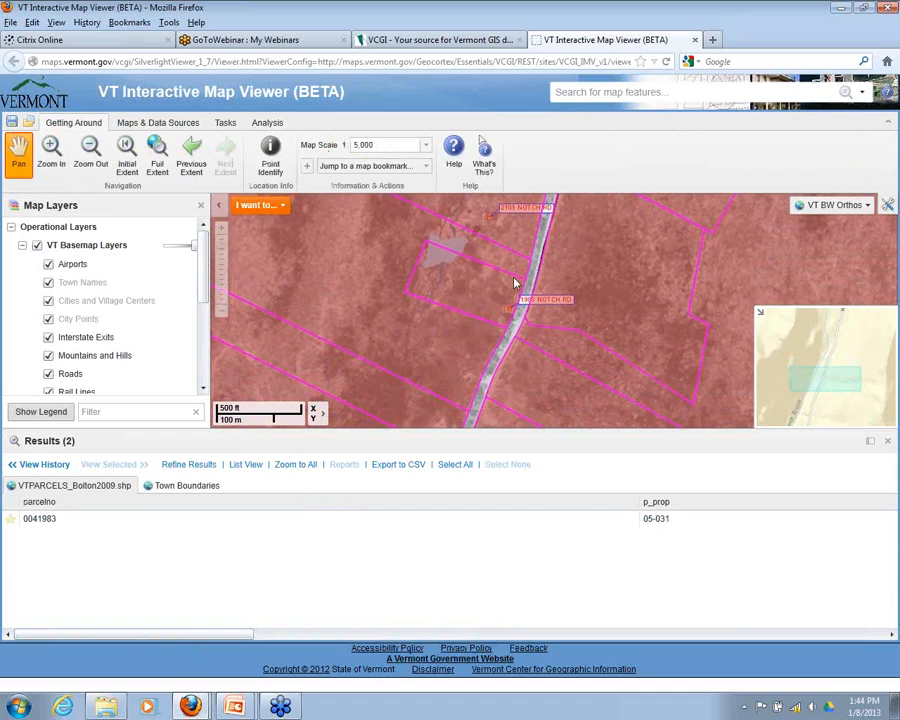
click(268, 123)
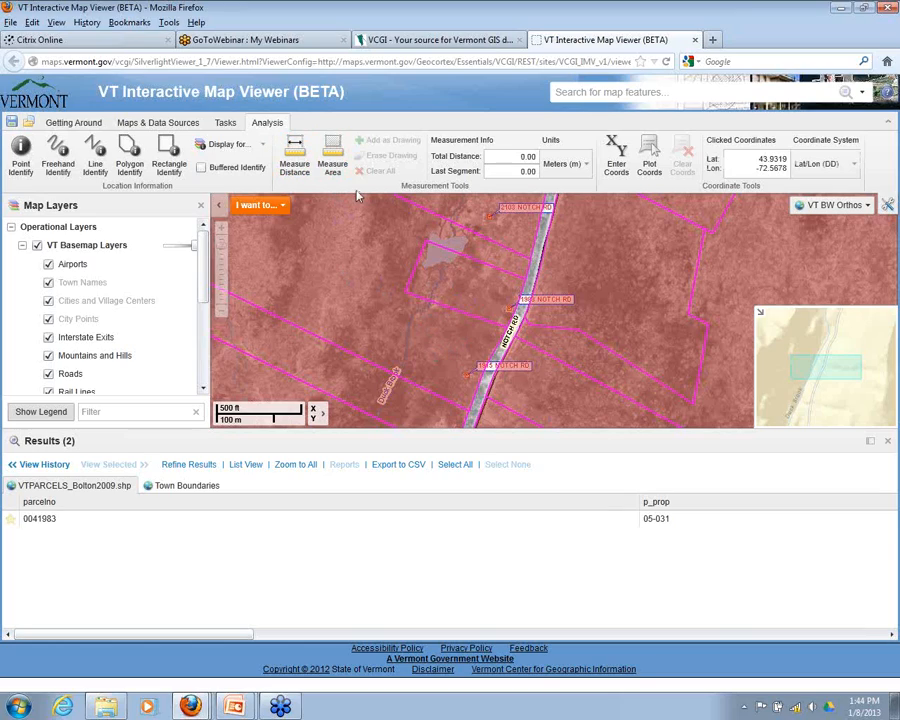
click(296, 152)
click(333, 149)
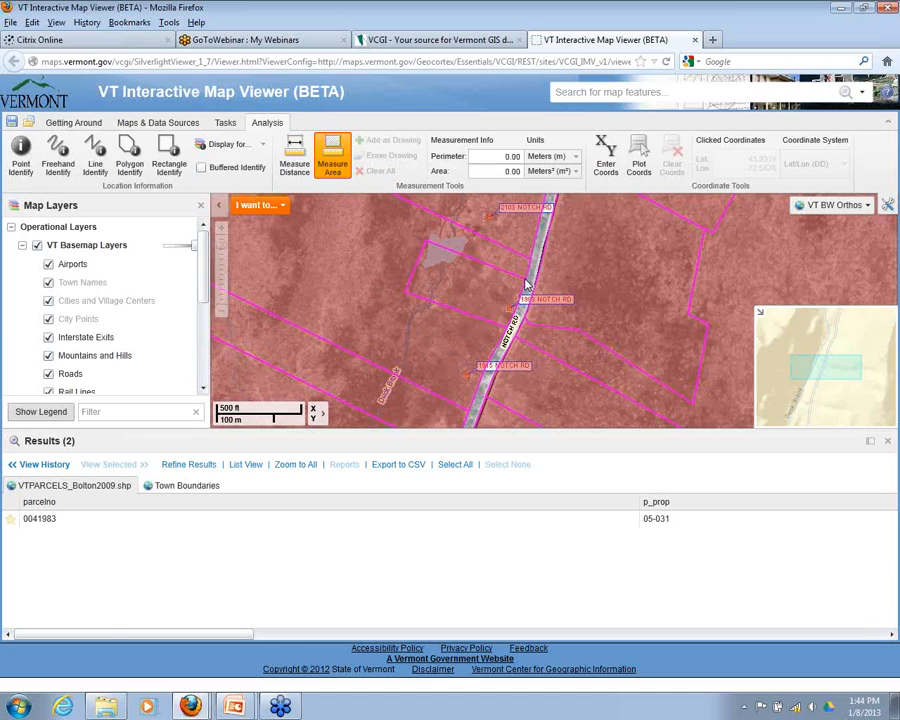
click(575, 158)
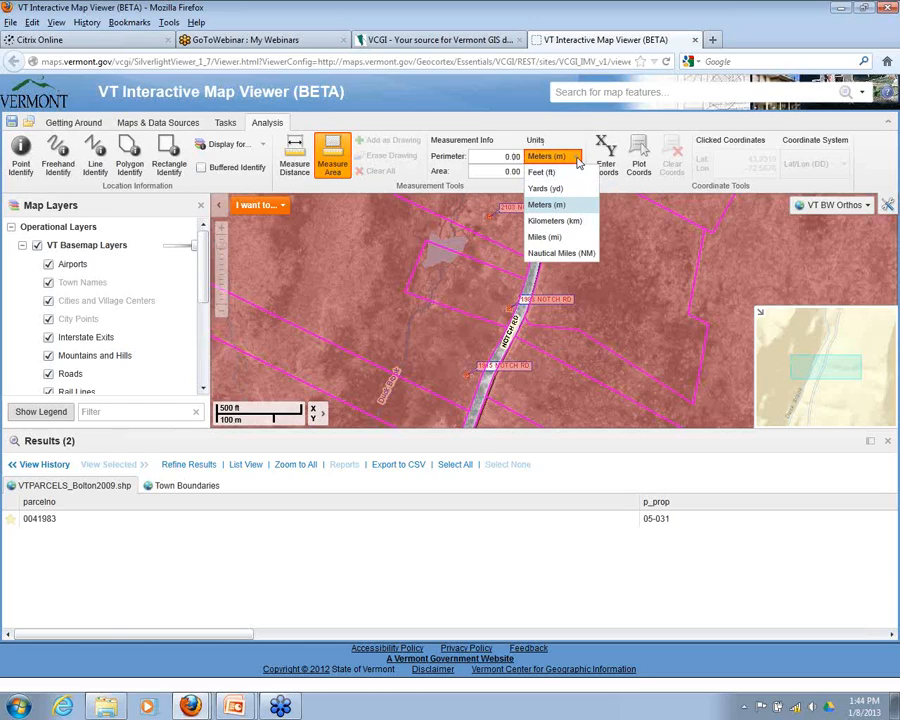
click(545, 172)
click(570, 172)
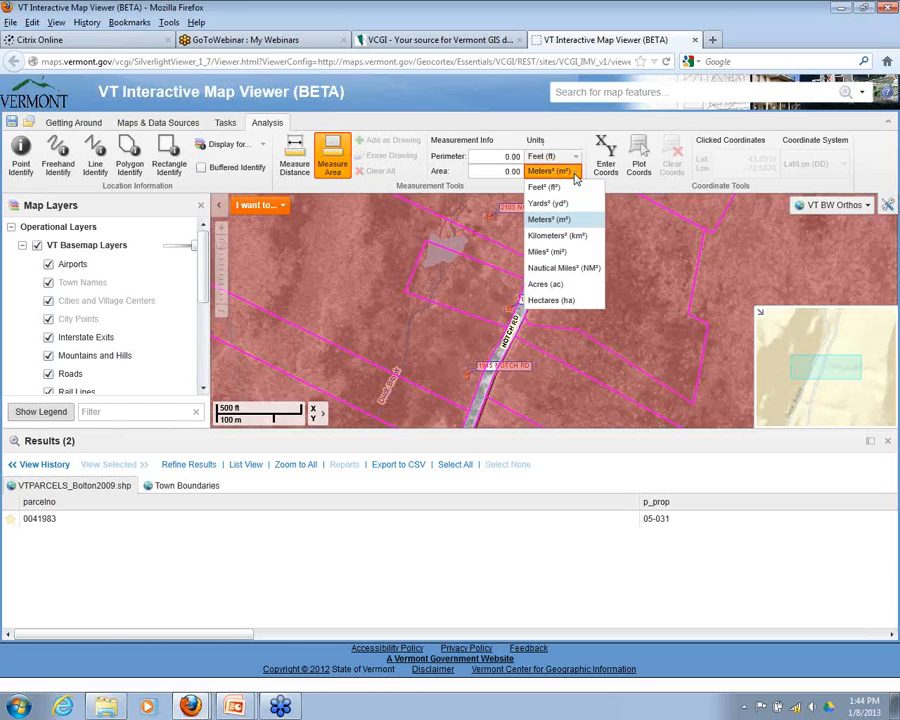
click(541, 288)
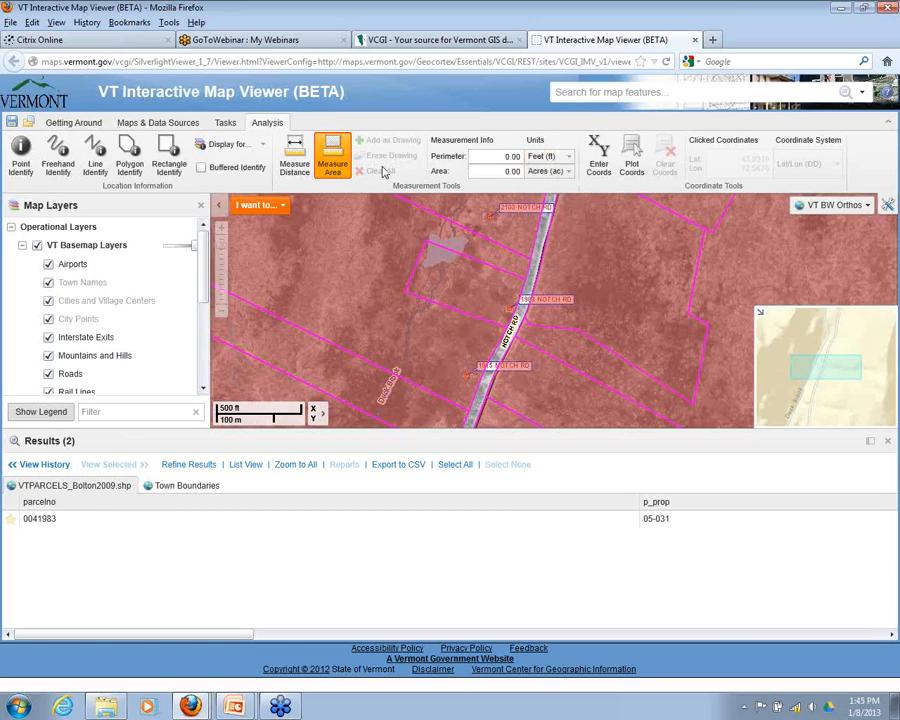
Step: Measure the area of the small parcel west of Notch Rd by tracing its four corners, and add the measurement as a drawing
click(525, 280)
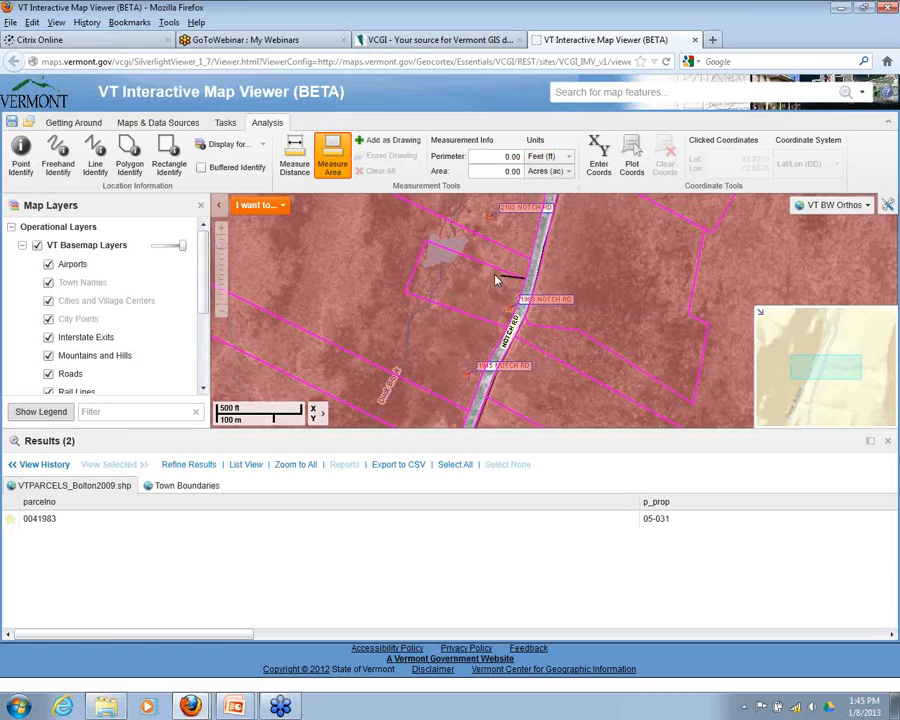
click(428, 244)
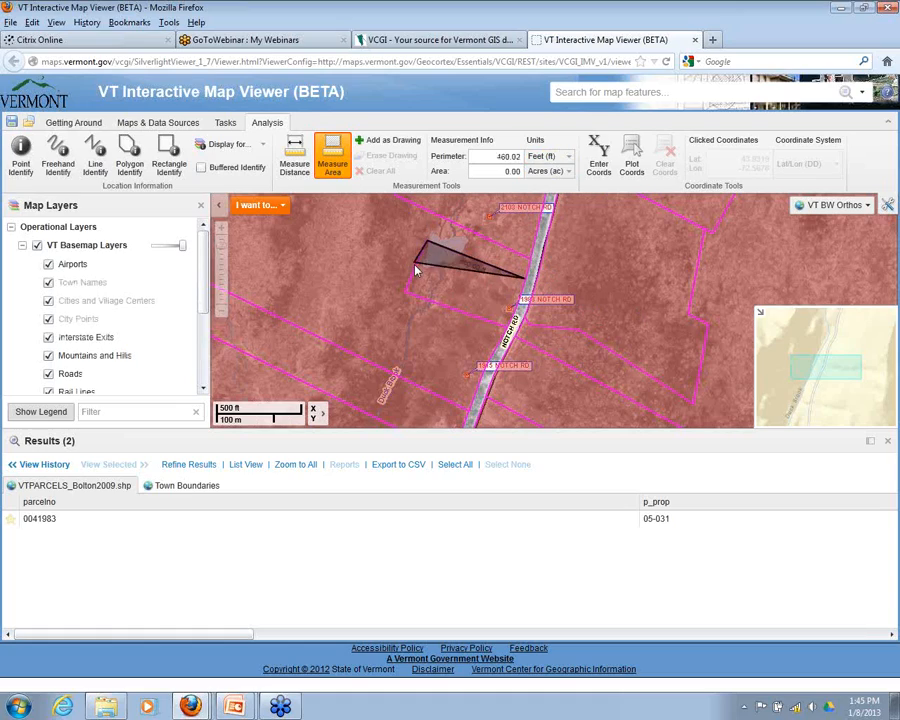
click(407, 295)
double_click(510, 322)
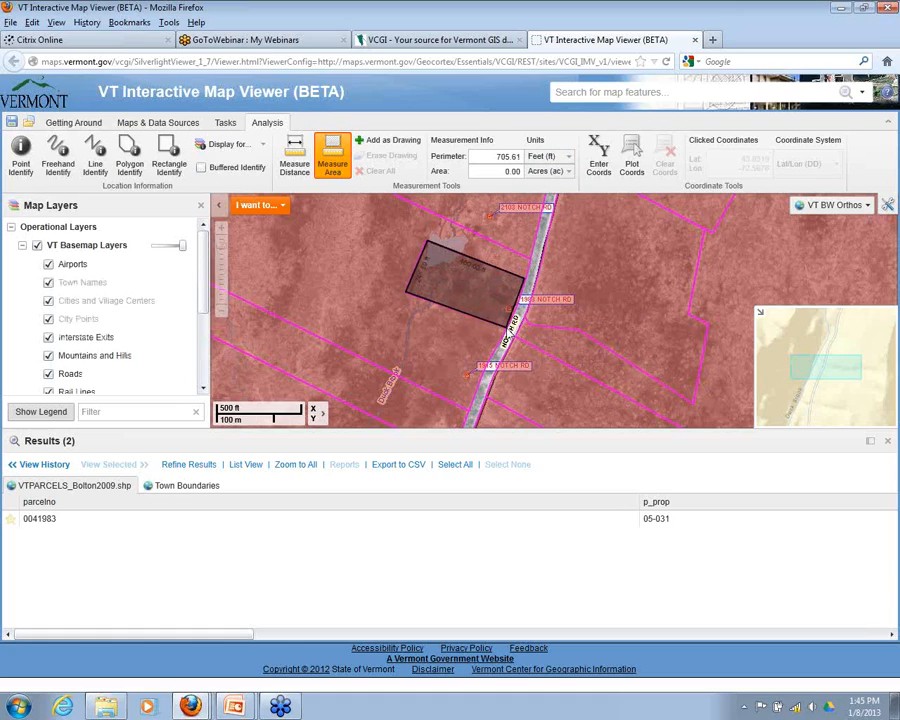
double_click(516, 322)
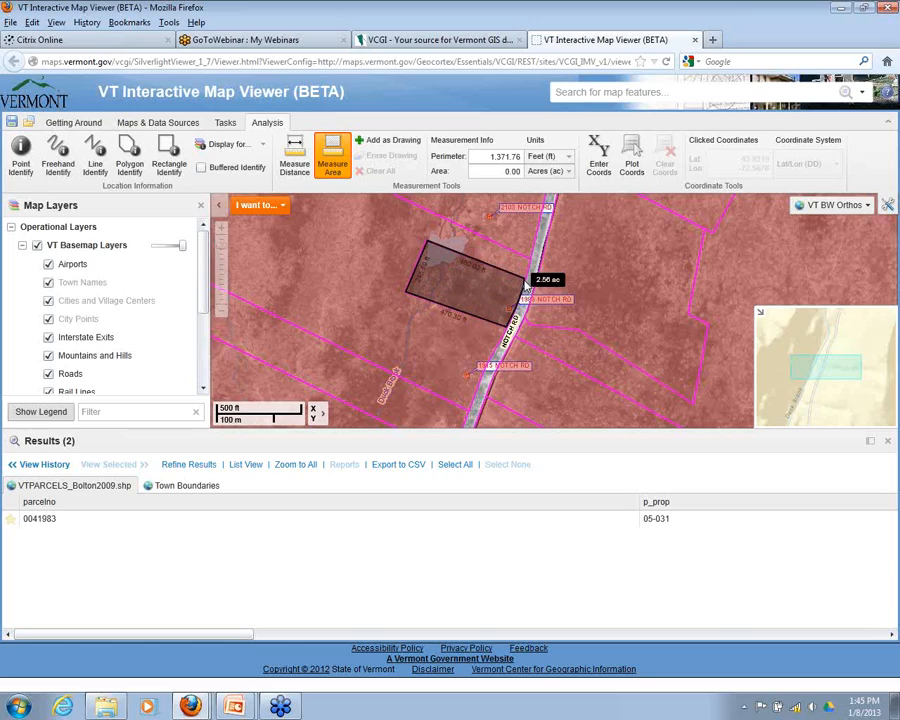
double_click(525, 287)
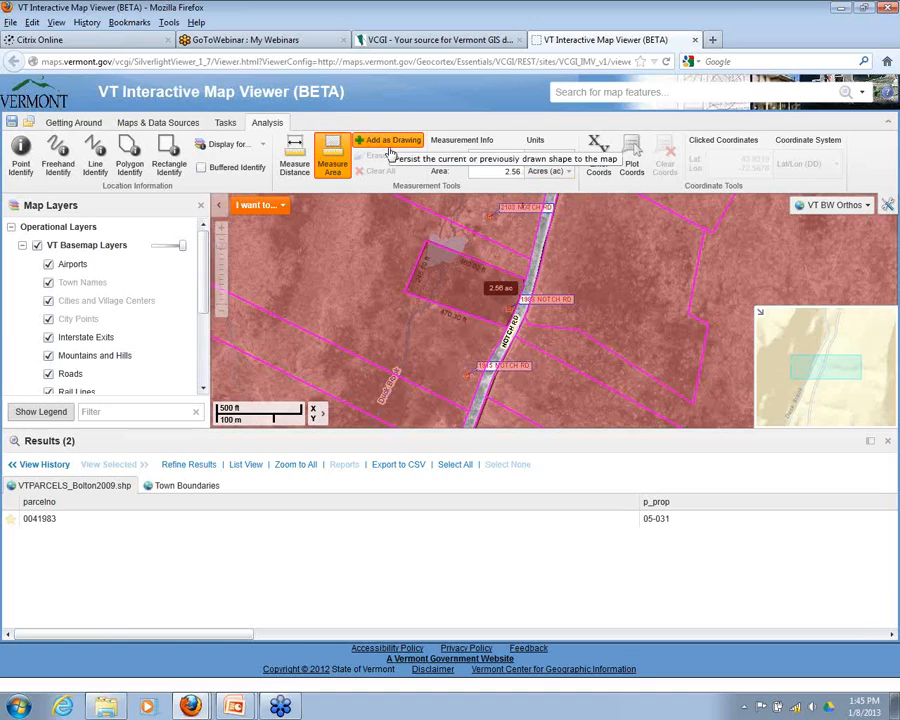
click(390, 148)
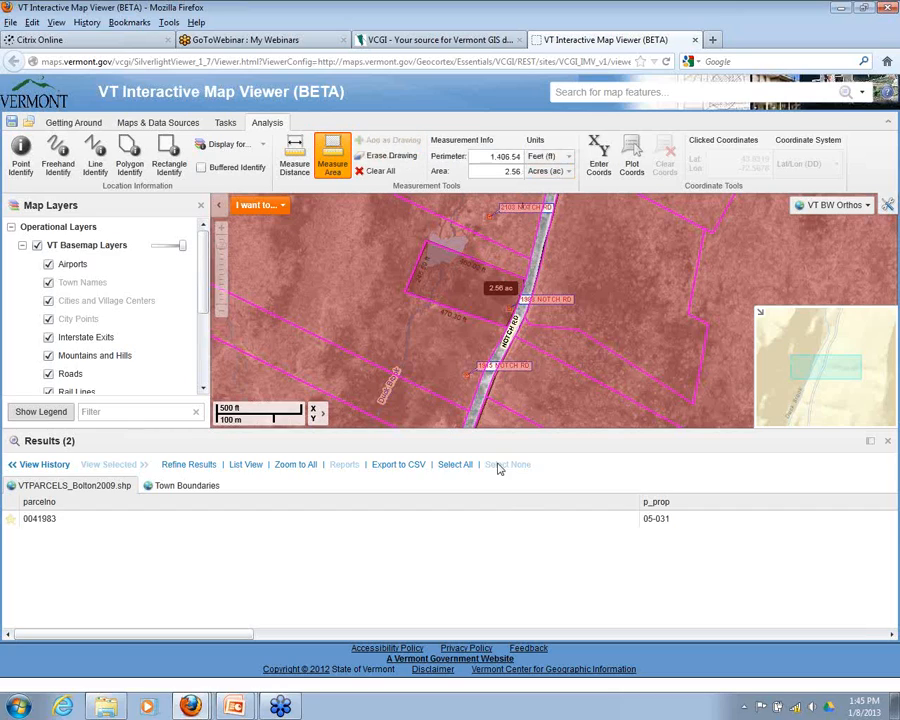
Step: Close the results, then hide and reshow the VTPARCELS_Bolton2009.shp layer to inspect the measured polygon and the Measurements layer's options
click(887, 441)
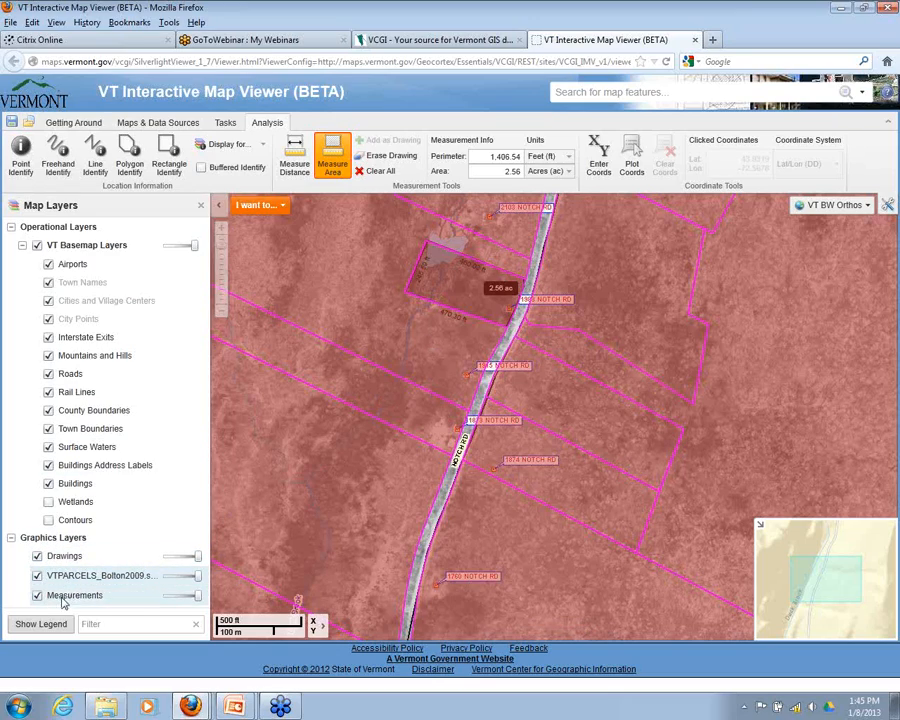
click(37, 576)
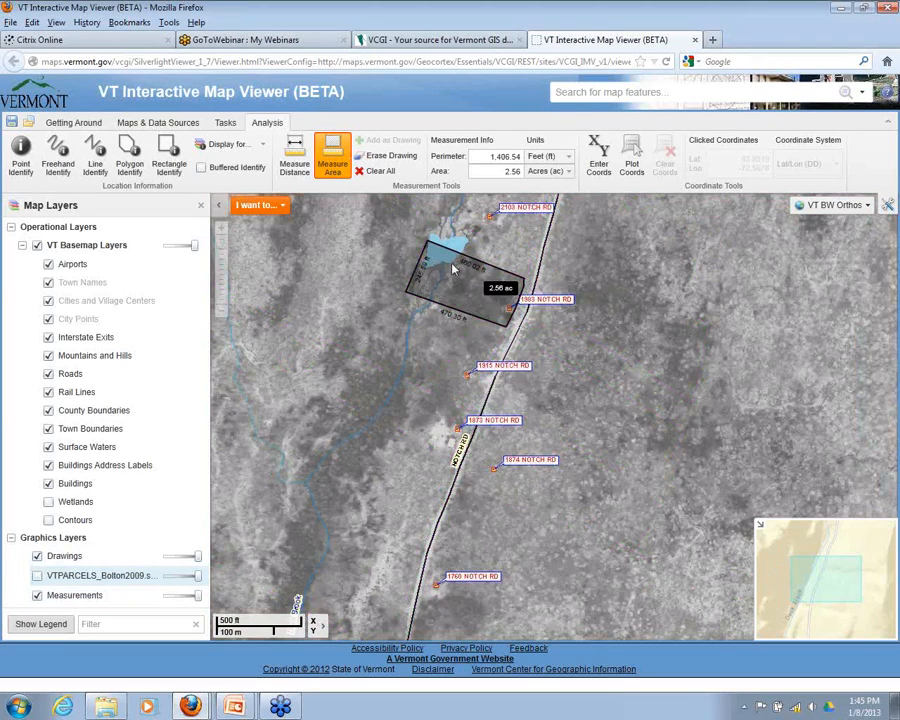
click(107, 597)
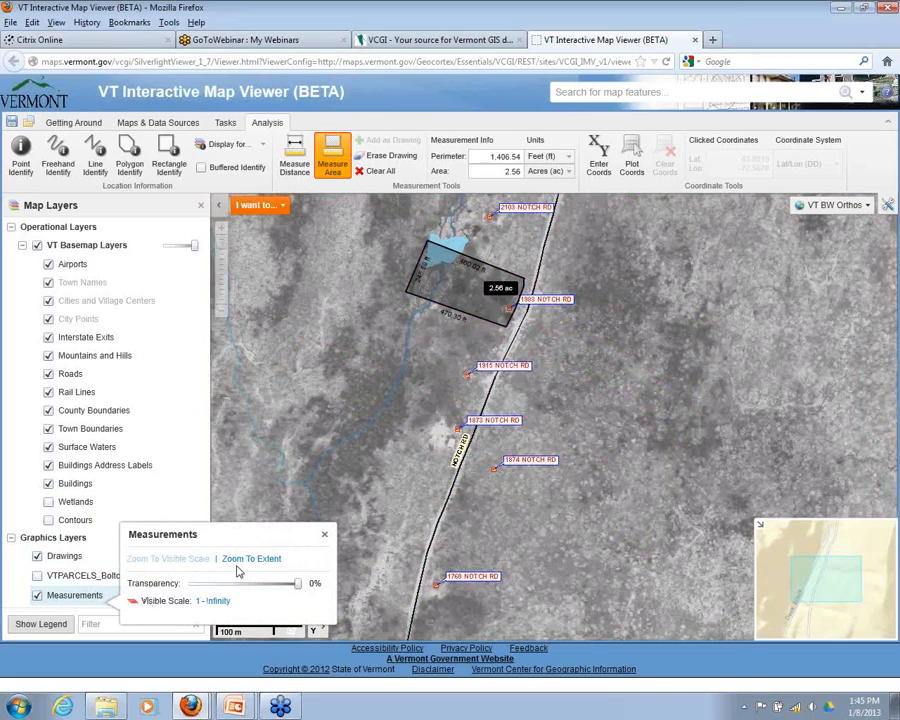
click(325, 539)
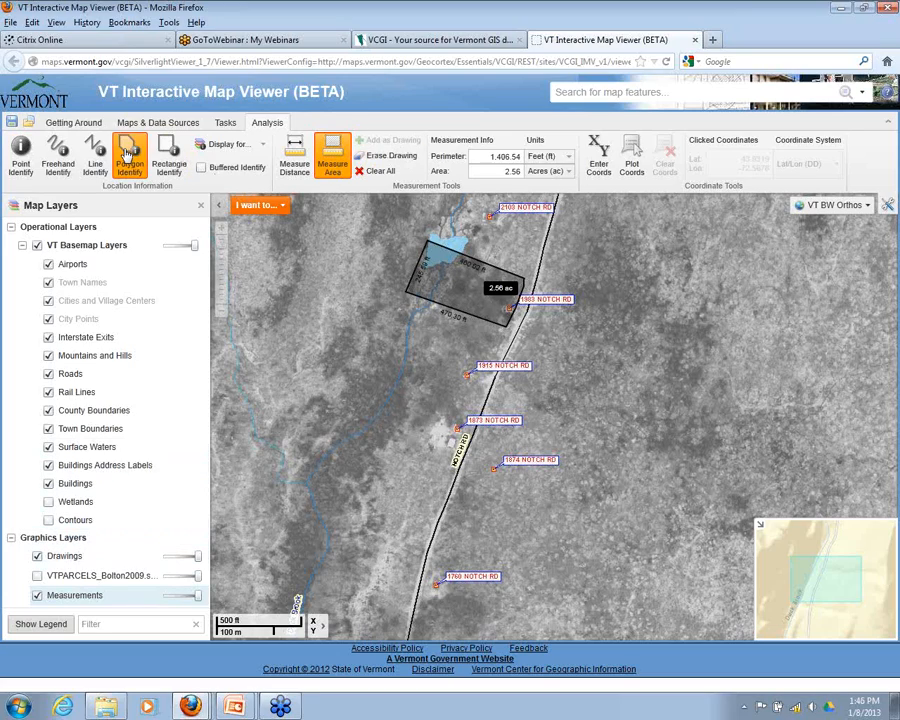
click(38, 577)
Step: Point-identify the measured parcel again and check its acres attribute in the results
click(24, 158)
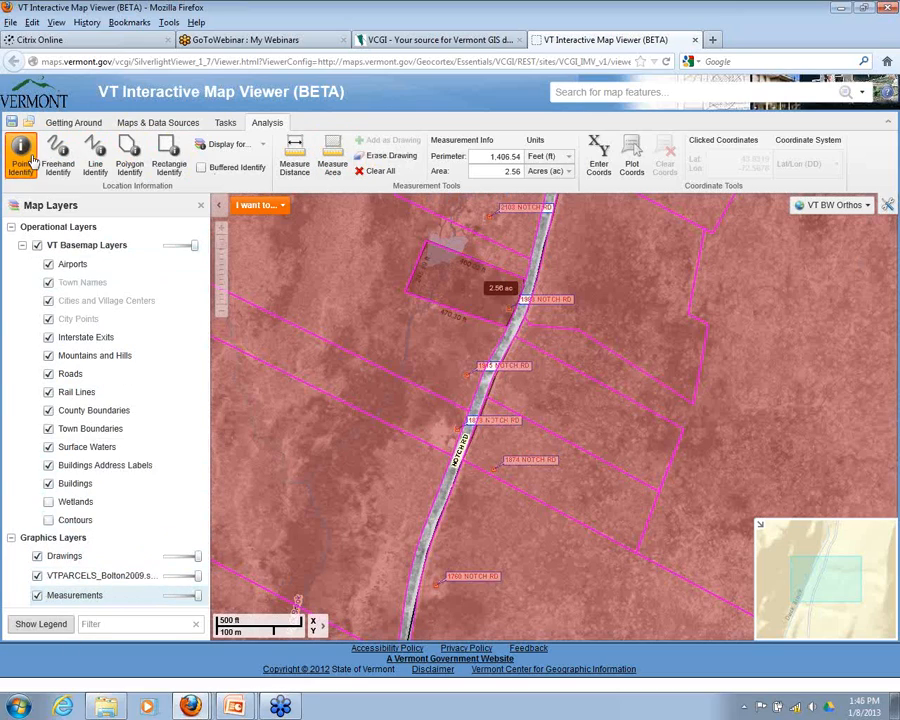
click(457, 289)
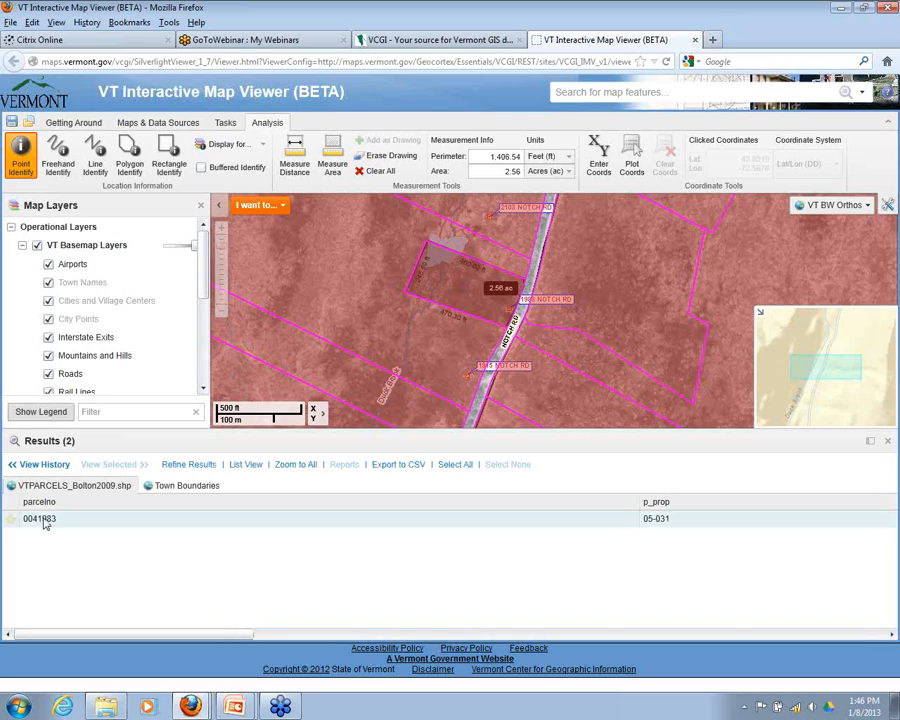
drag(85, 641, 437, 652)
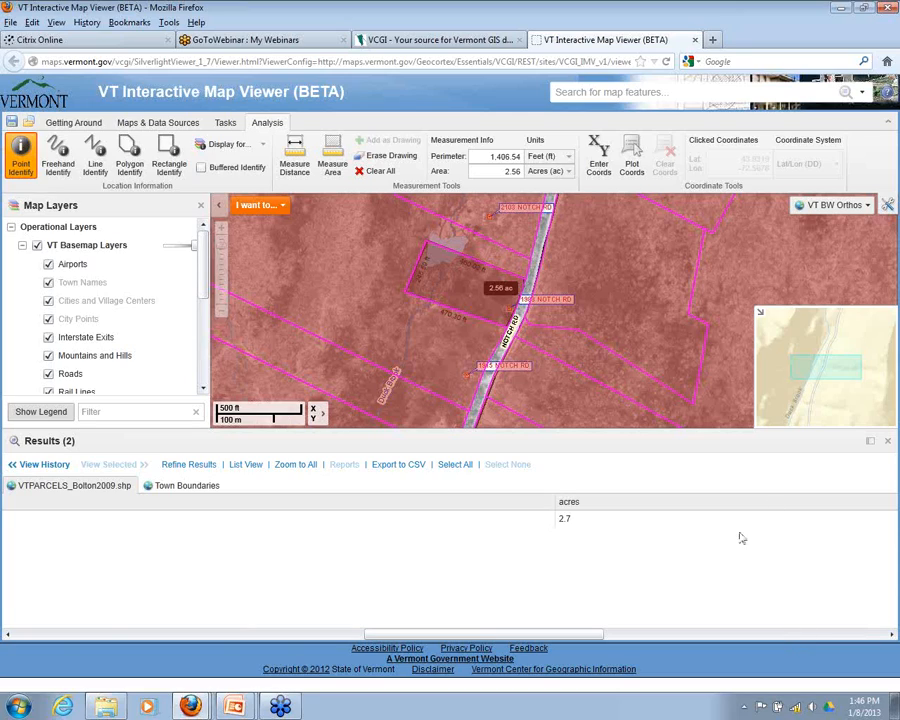
click(889, 441)
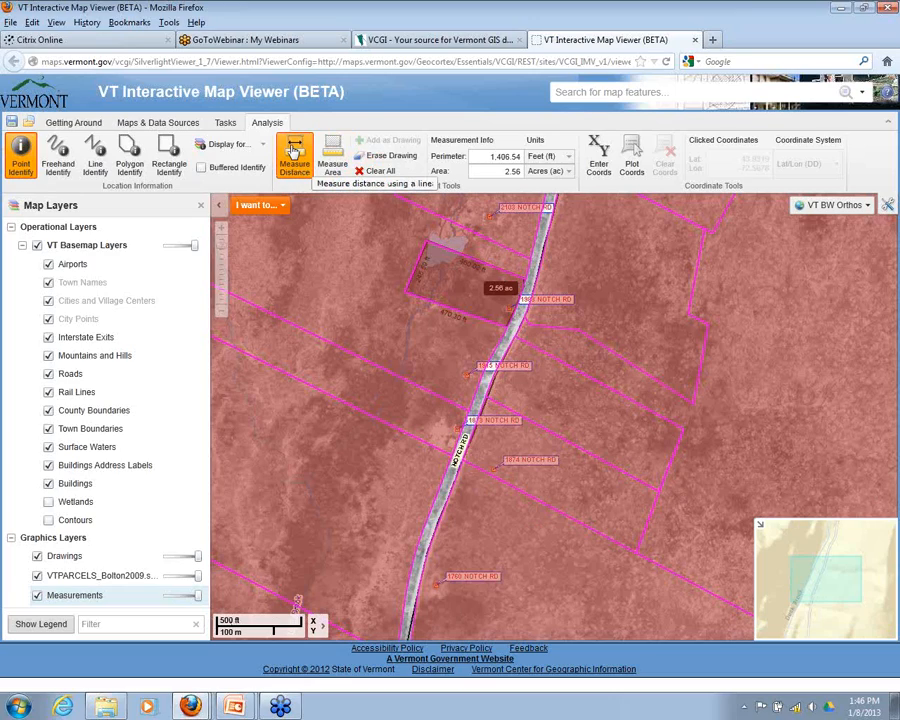
Step: Measure the distance in feet around a closed six-sided loop crossing Notch Rd, and hide the VTPARCELS_Bolton2009.shp layer
click(294, 150)
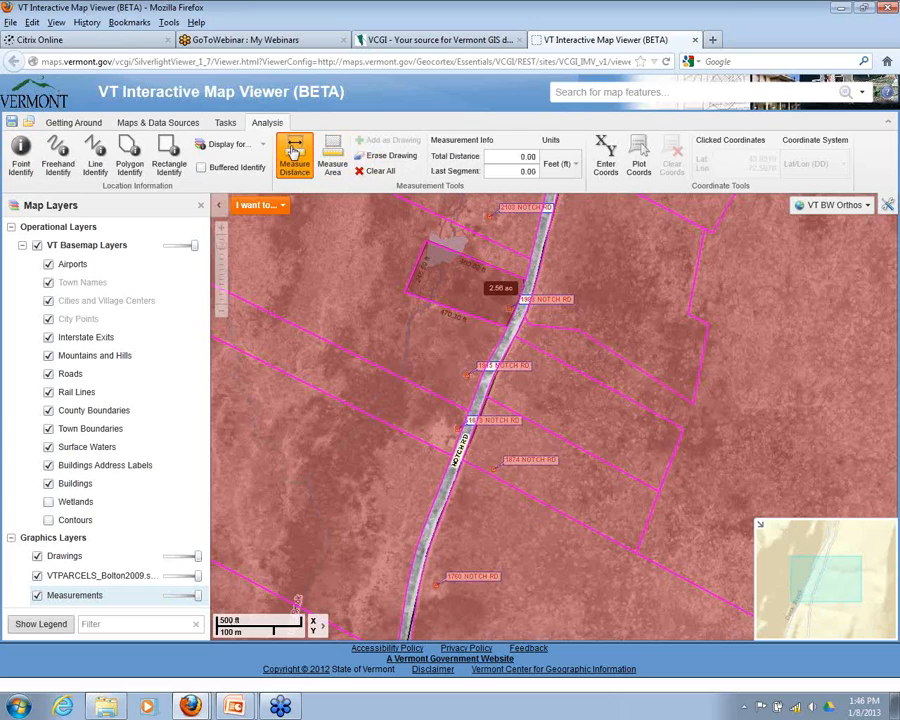
click(573, 166)
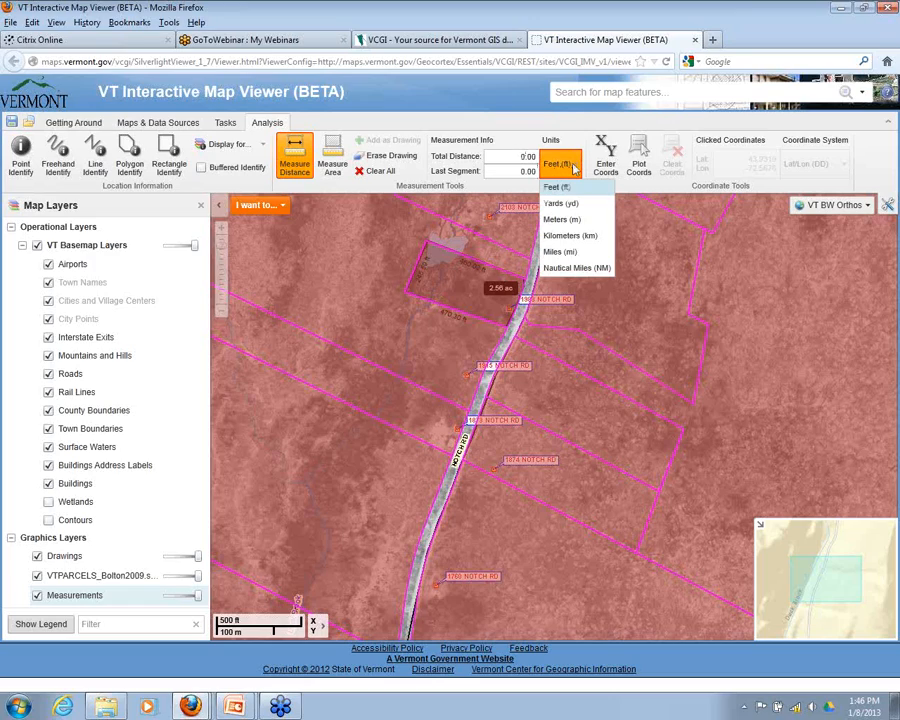
click(557, 187)
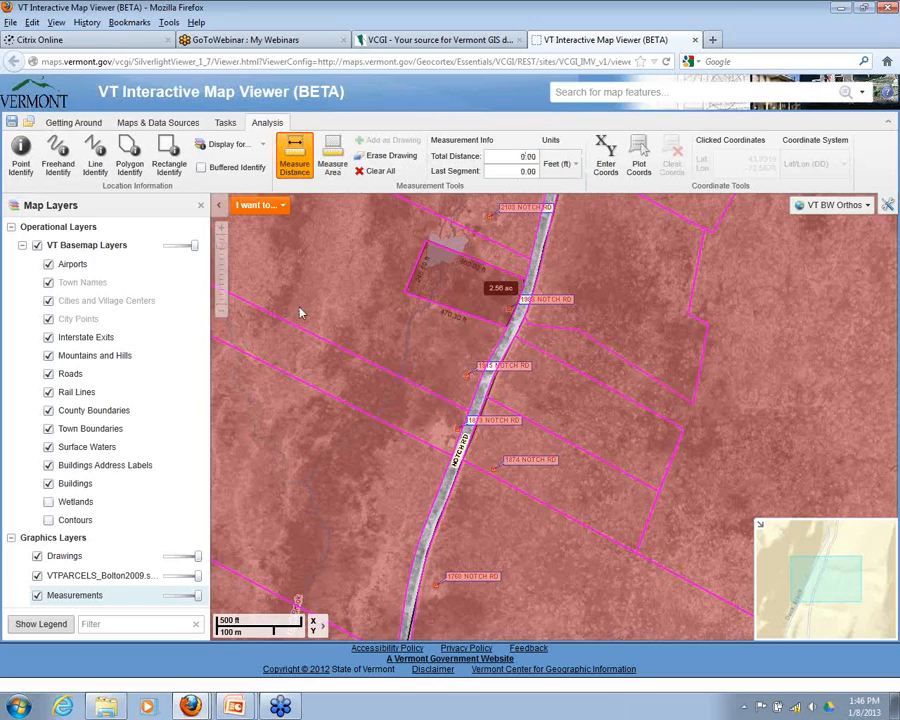
click(317, 262)
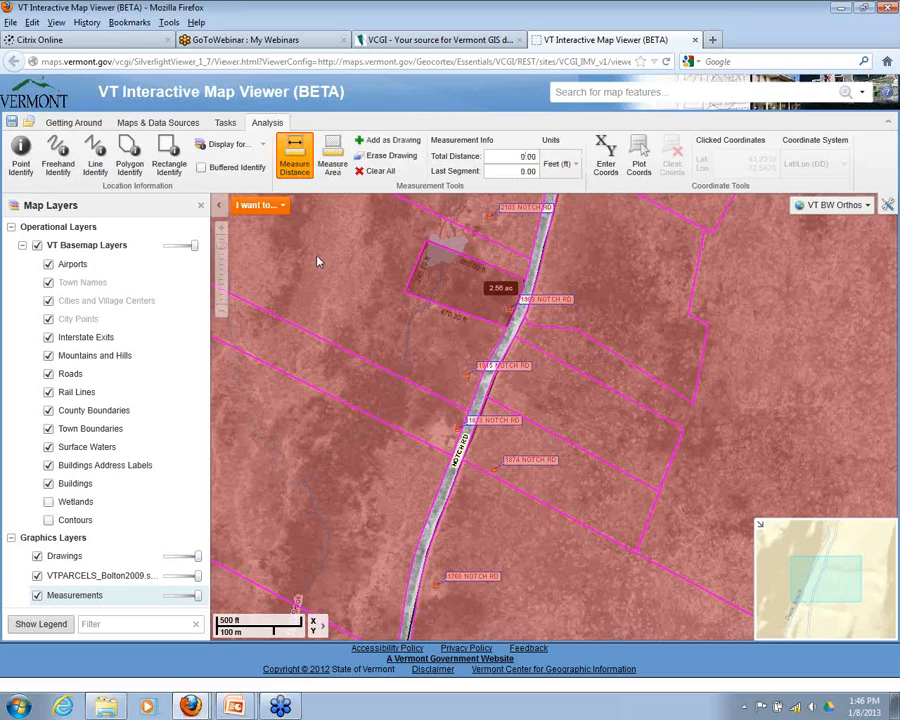
click(545, 548)
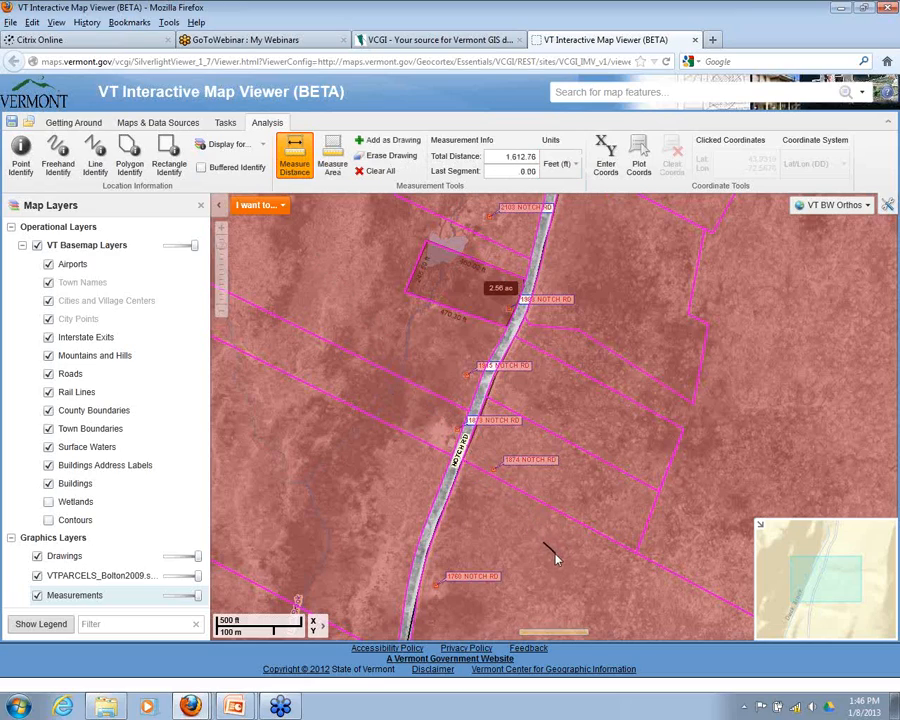
click(289, 331)
click(372, 222)
click(595, 232)
click(657, 315)
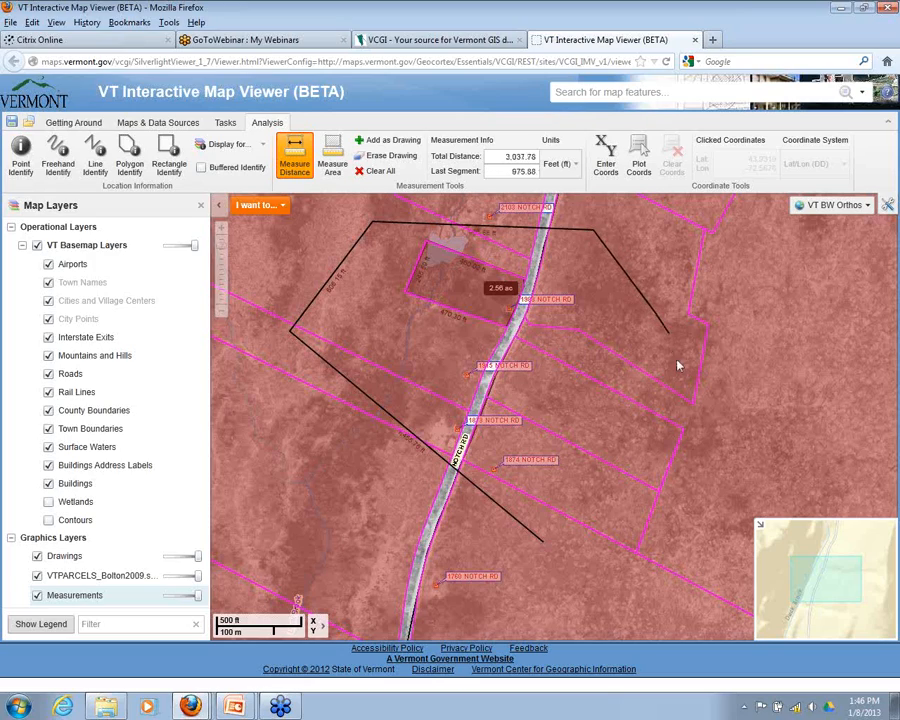
click(655, 471)
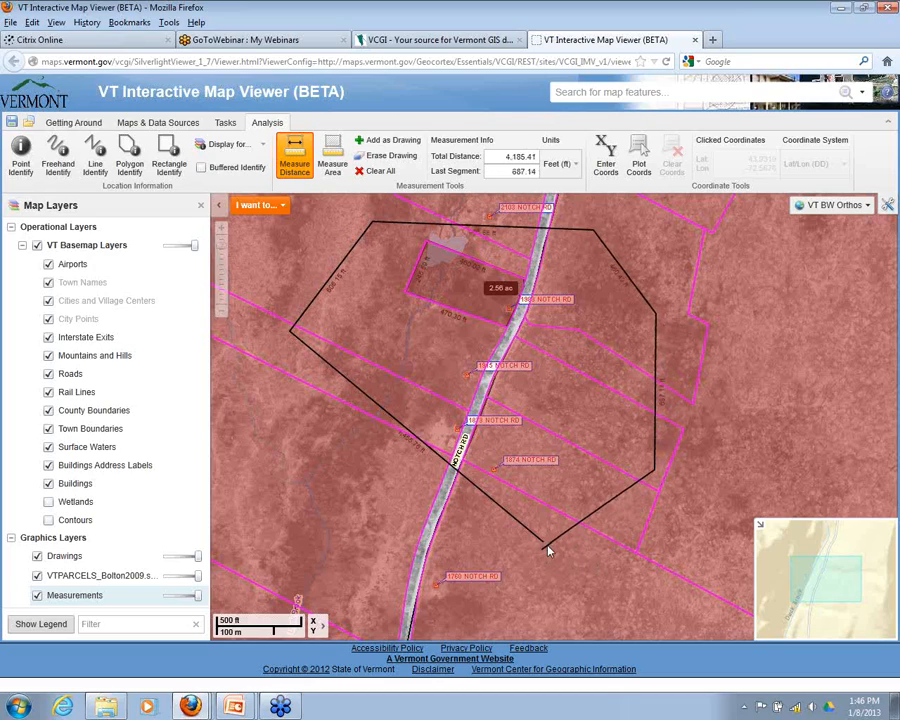
double_click(543, 545)
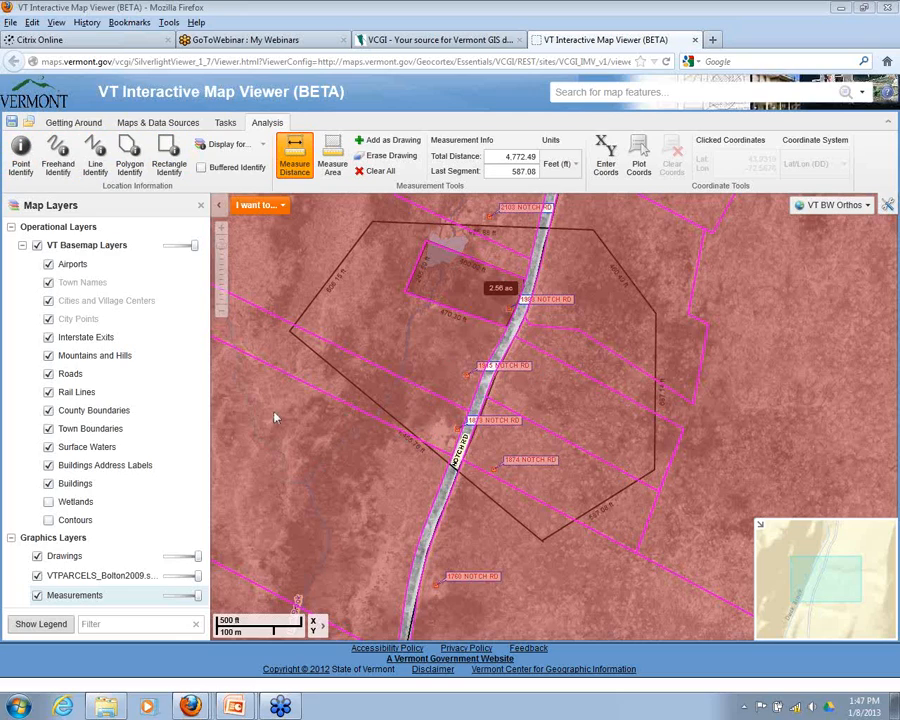
click(37, 575)
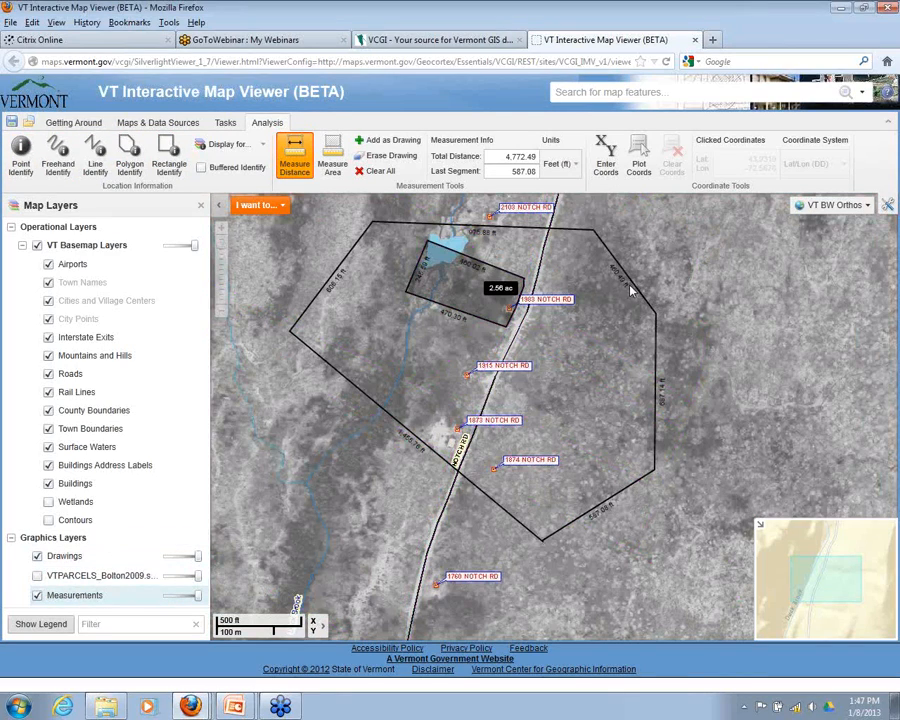
Step: Clear all measurements, and freehand-identify the features along a loop drawn across Notch Rd
click(373, 173)
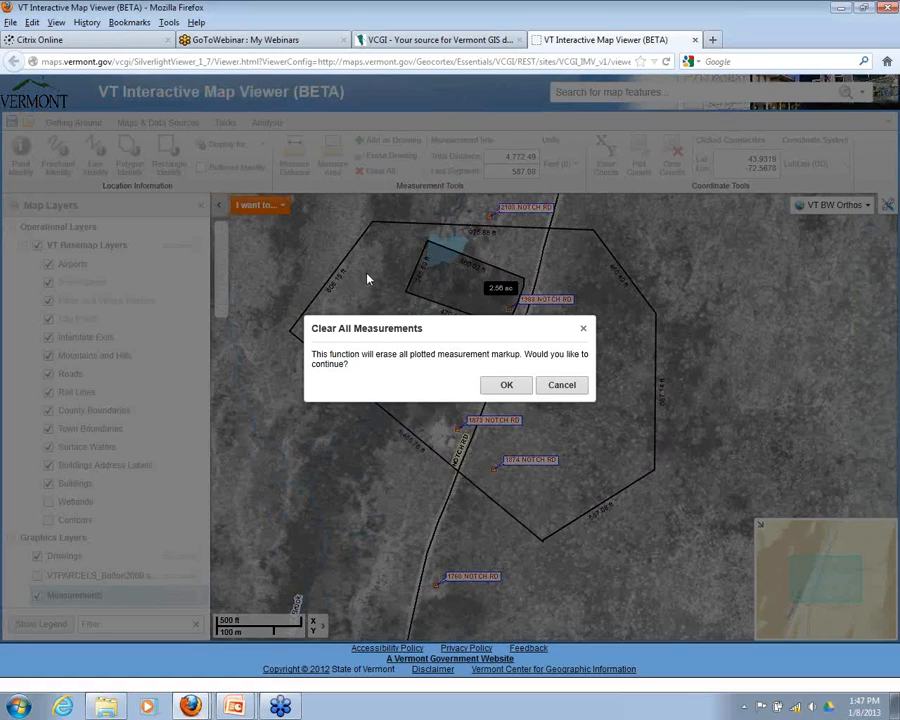
click(507, 387)
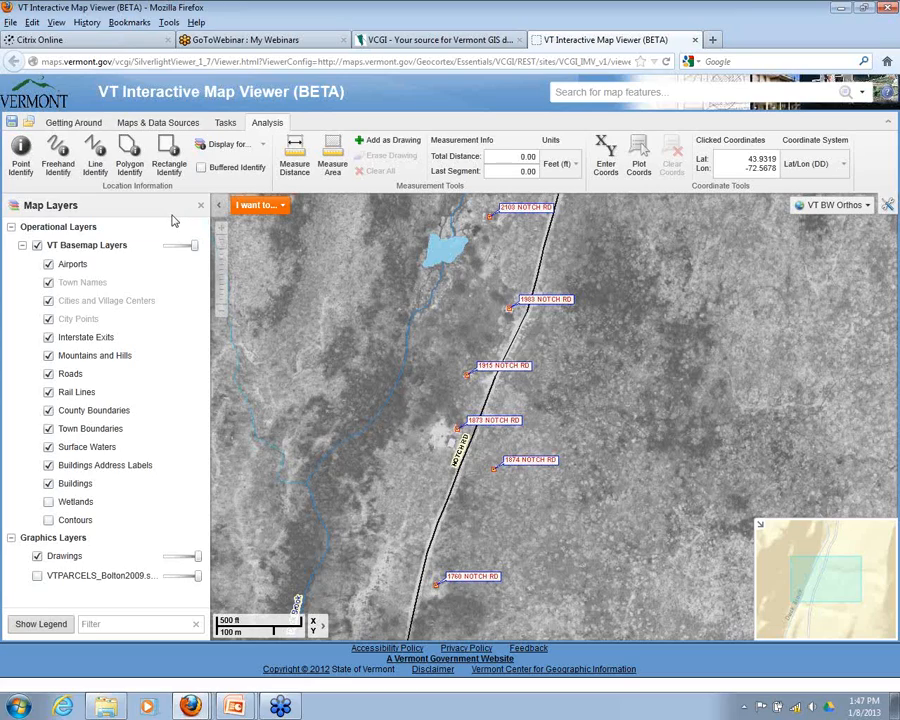
click(62, 158)
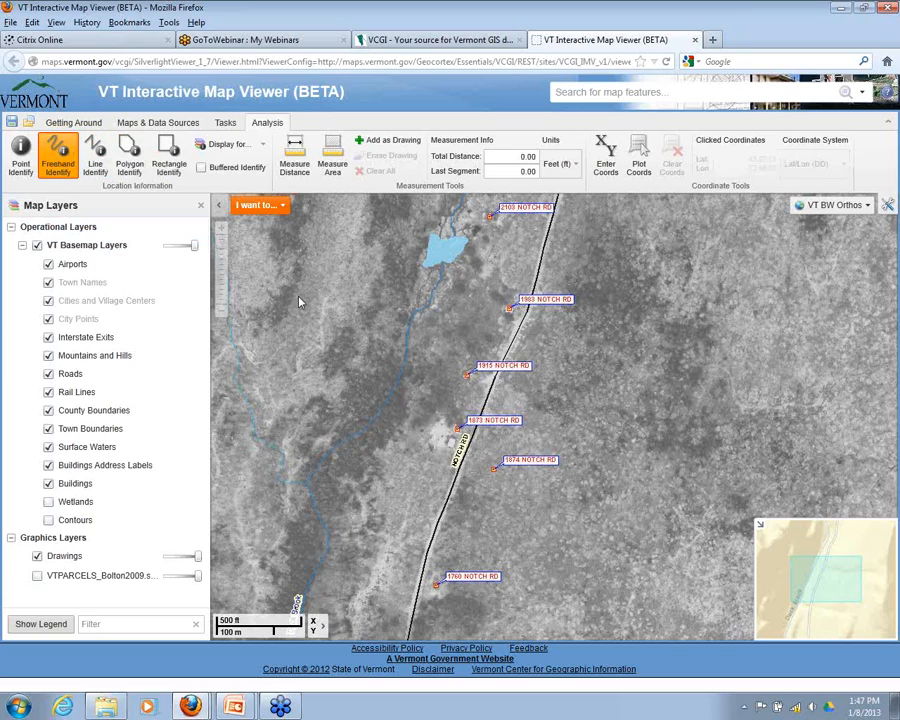
mouse_move(474, 274)
mouse_down()
mouse_move(403, 345)
mouse_move(401, 432)
mouse_up()
mouse_move(602, 481)
mouse_down()
mouse_move(609, 340)
mouse_move(512, 271)
mouse_move(477, 279)
mouse_up()
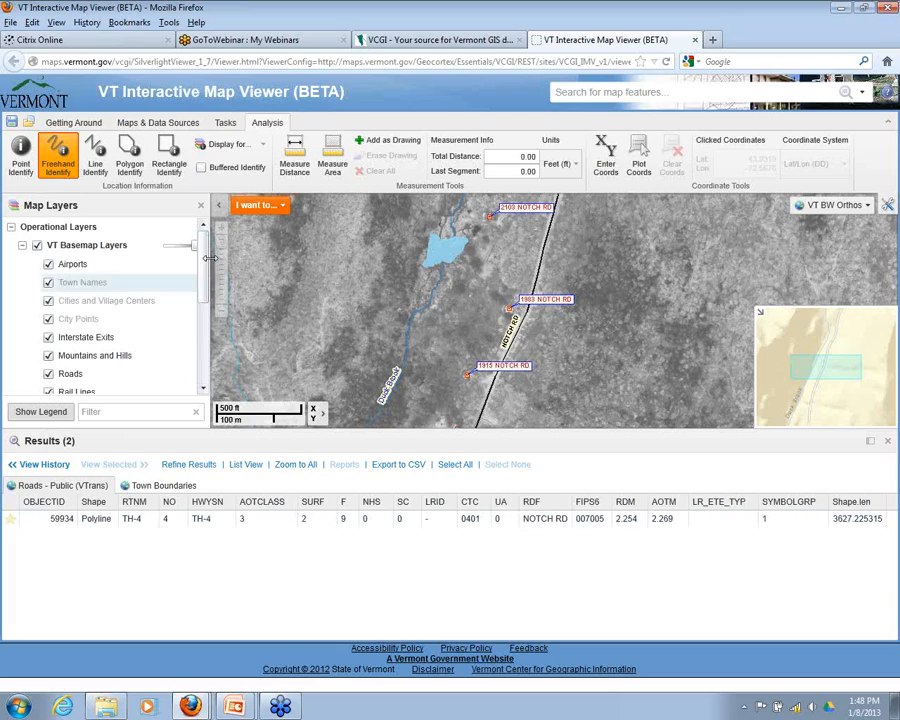
Step: Look through the map layers and check which layers are included when displaying identify results
drag(204, 253, 202, 338)
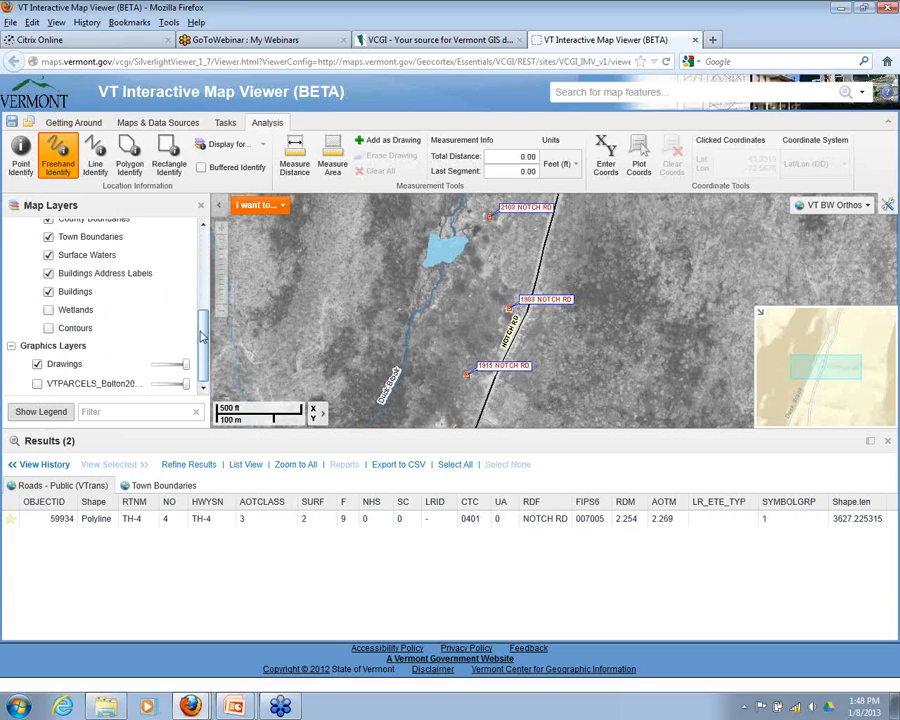
scroll(202, 338, up, 5)
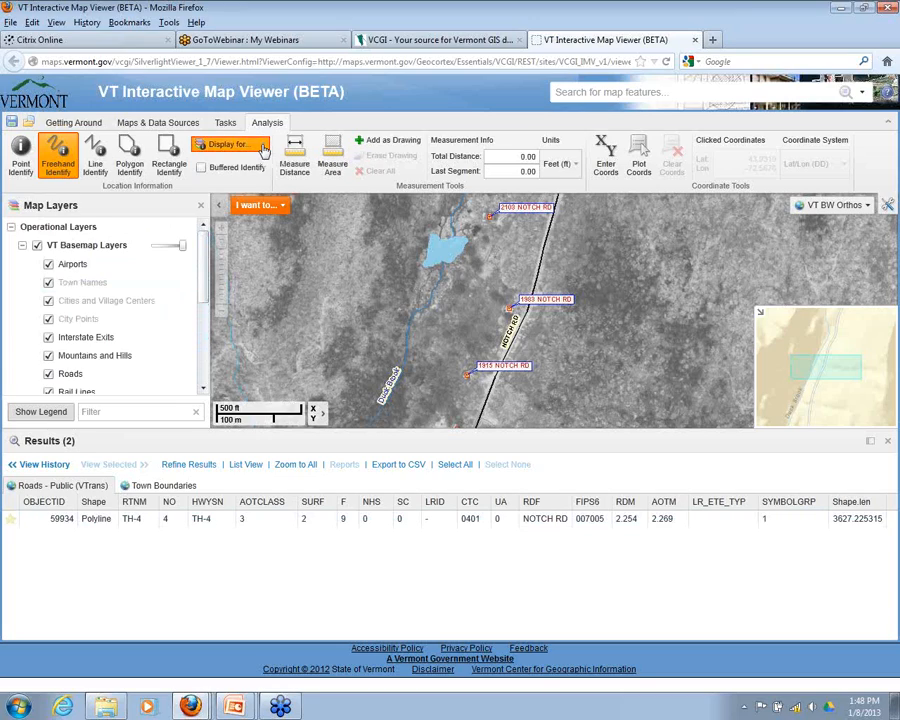
click(262, 147)
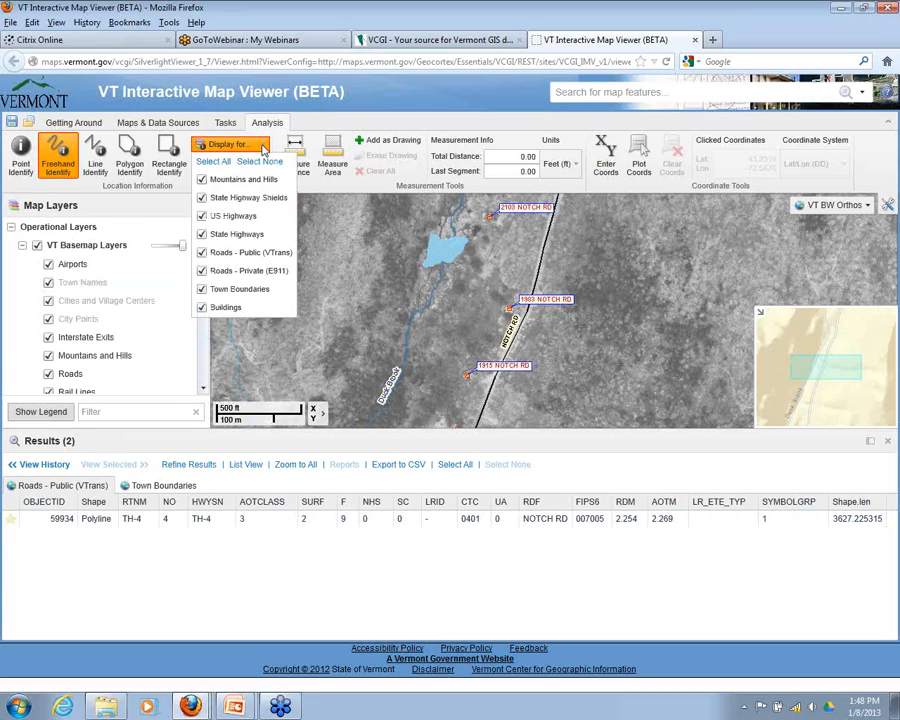
click(263, 148)
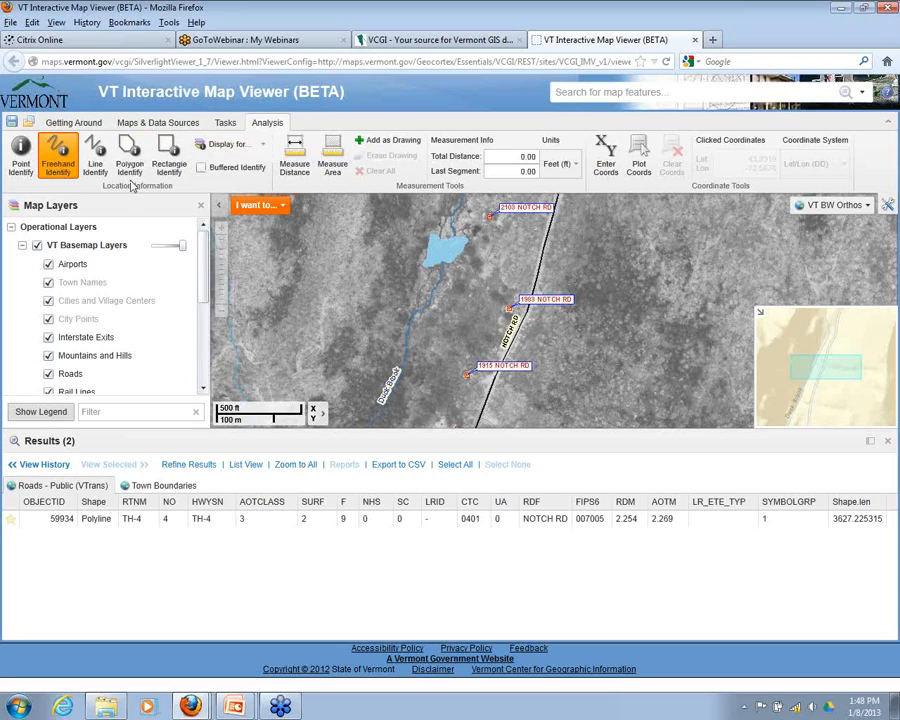
click(263, 148)
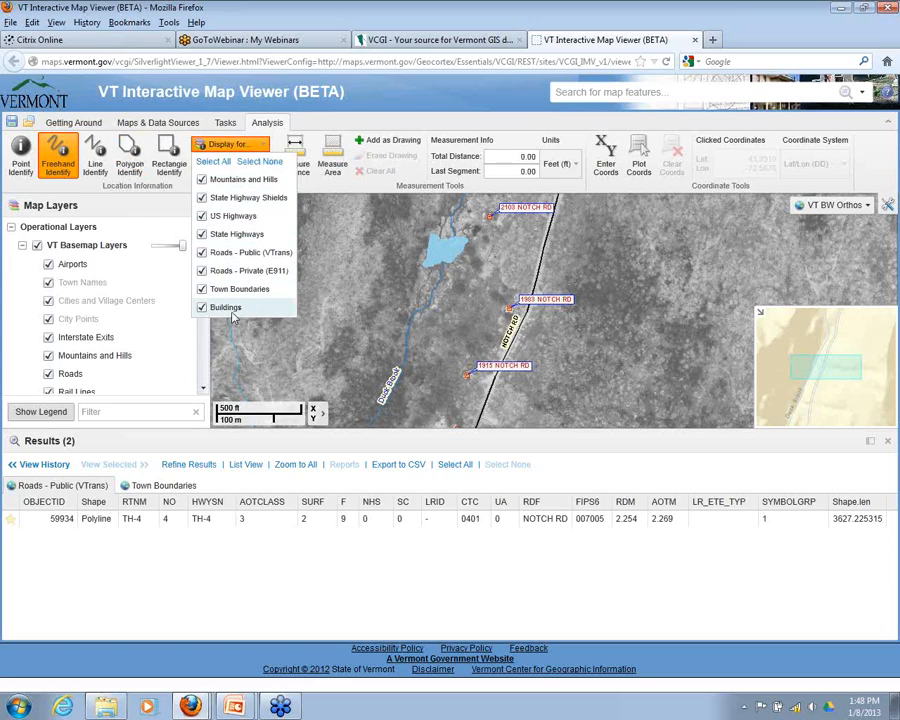
click(263, 146)
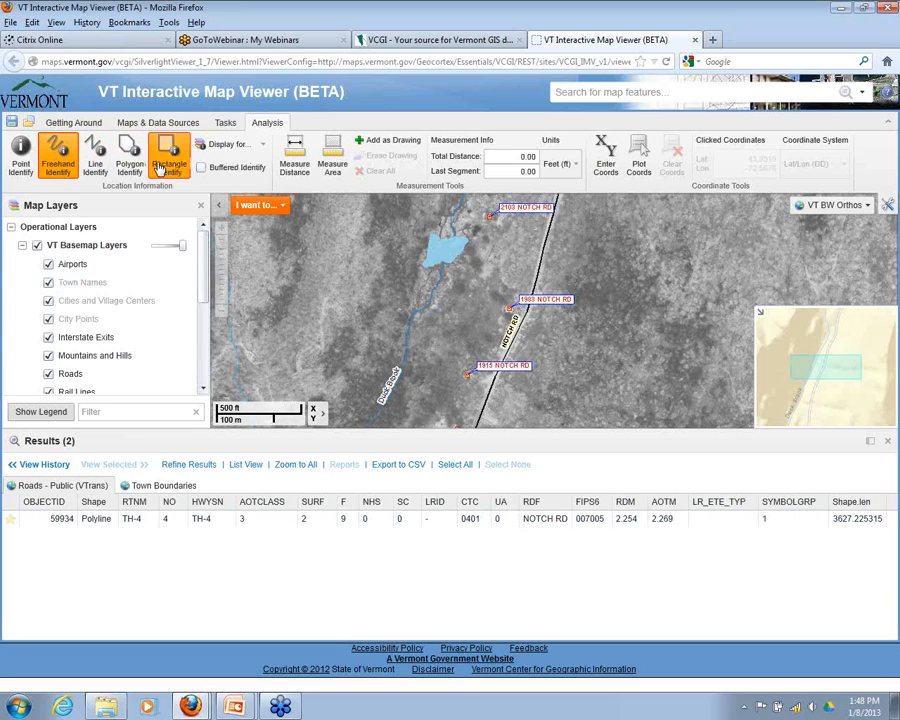
click(131, 152)
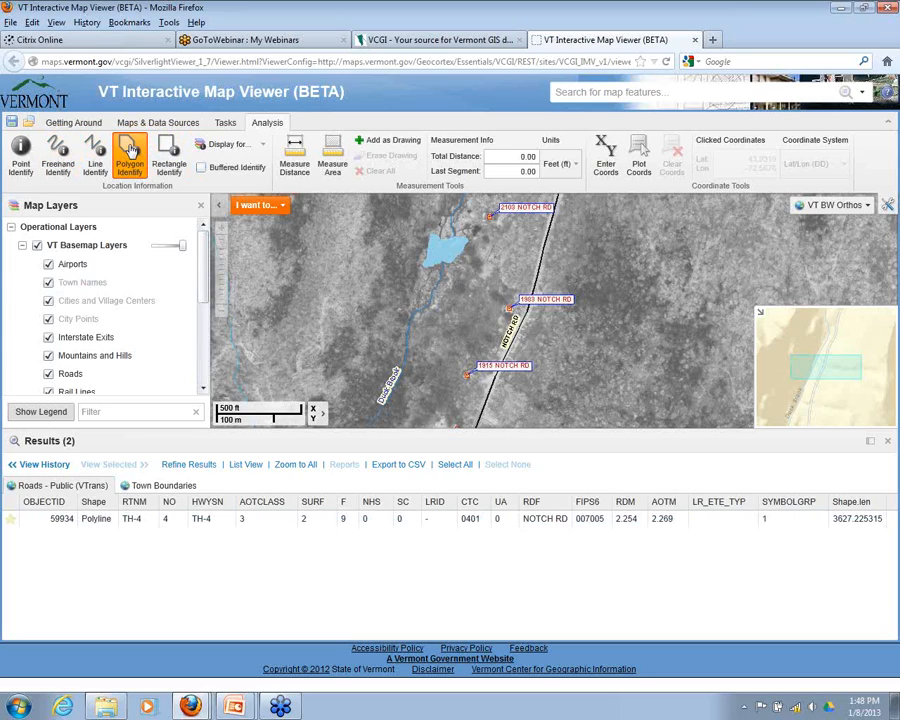
click(451, 273)
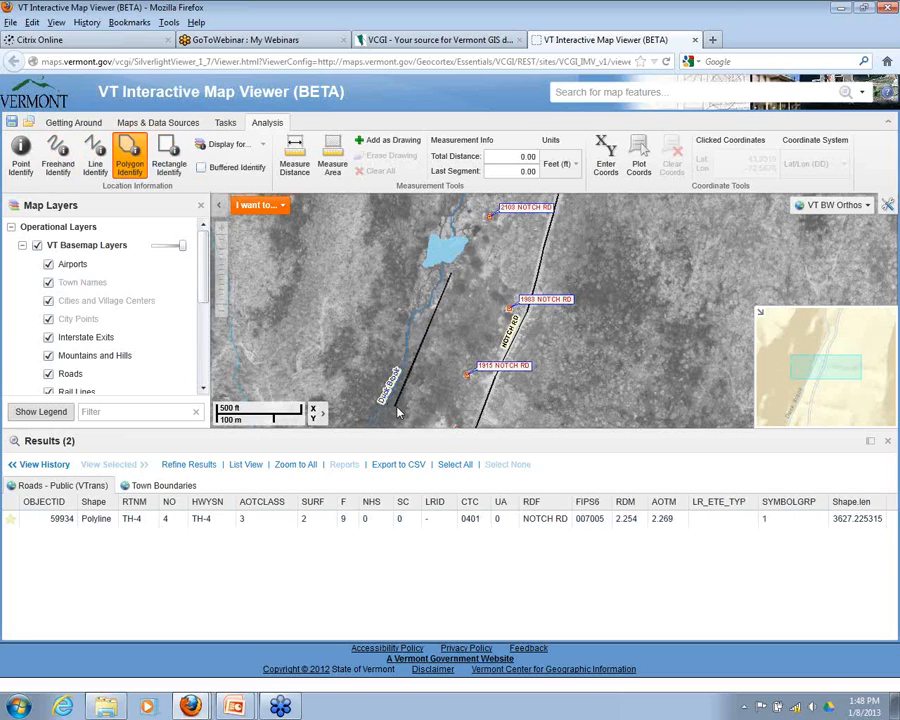
click(395, 405)
click(579, 405)
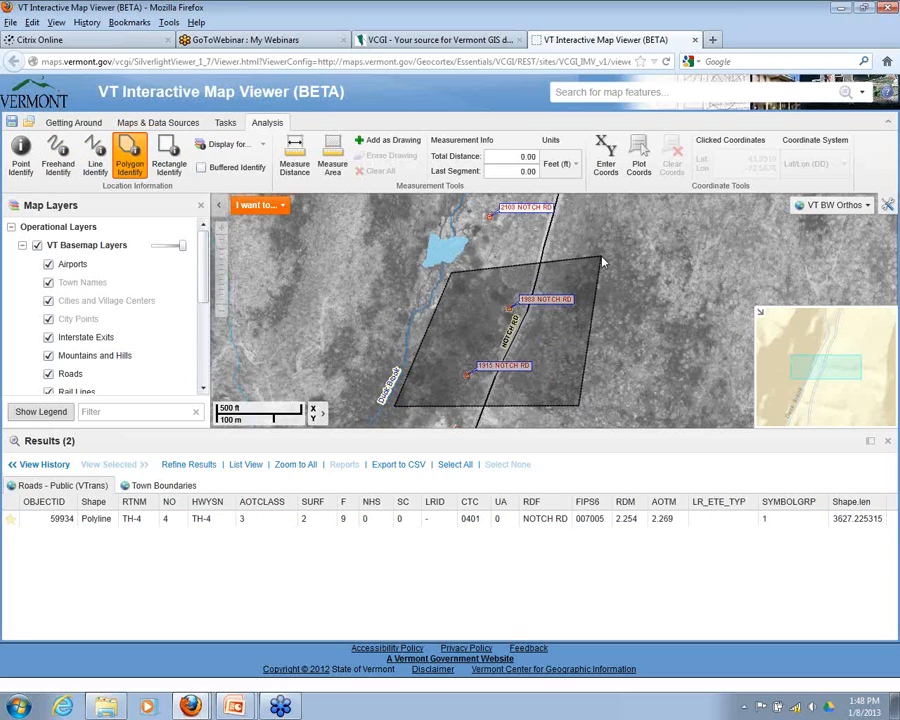
double_click(600, 256)
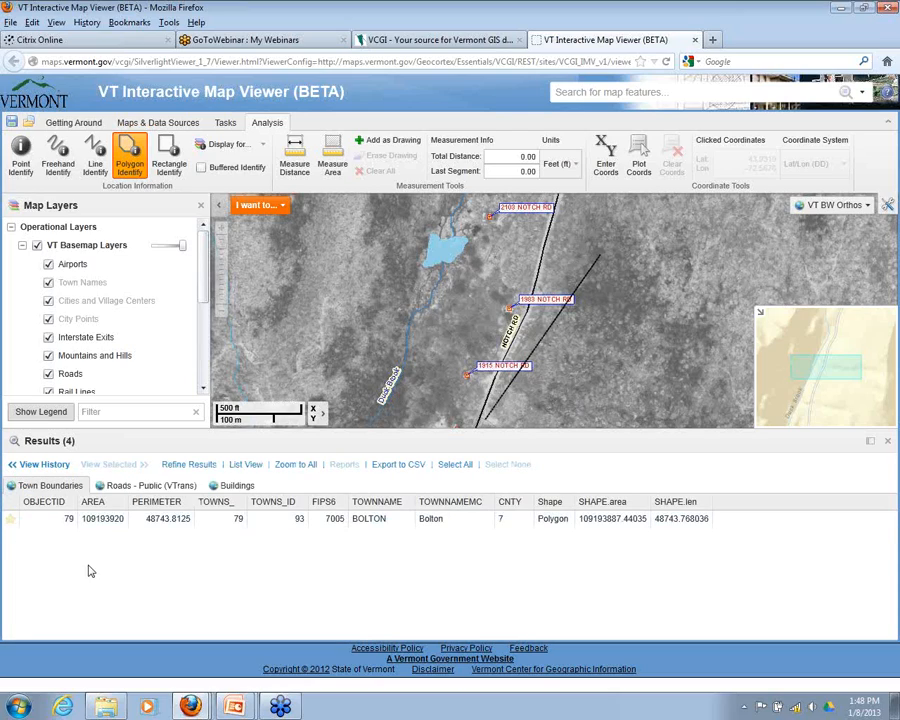
Step: Review the Buildings, Roads - Public (VTrans) and Town Boundaries identify results, and end the stray identify polygon
click(234, 487)
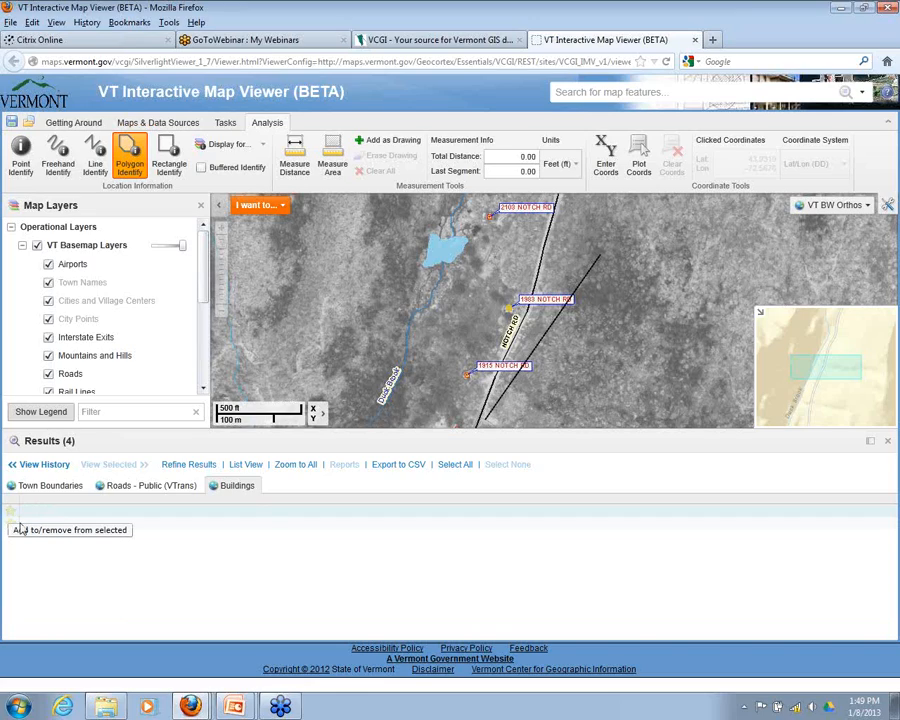
click(140, 485)
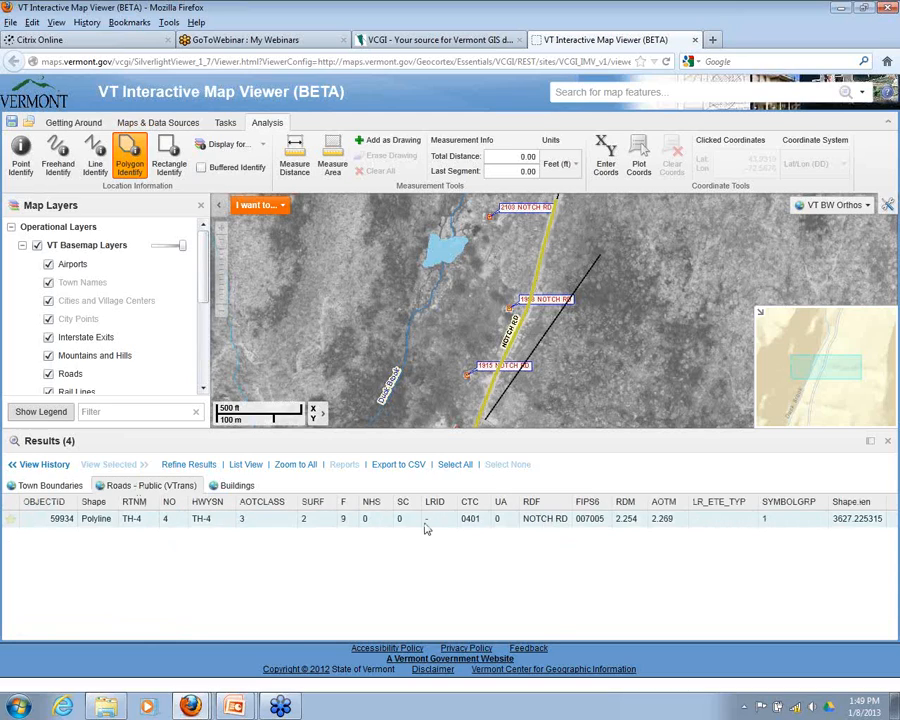
click(40, 485)
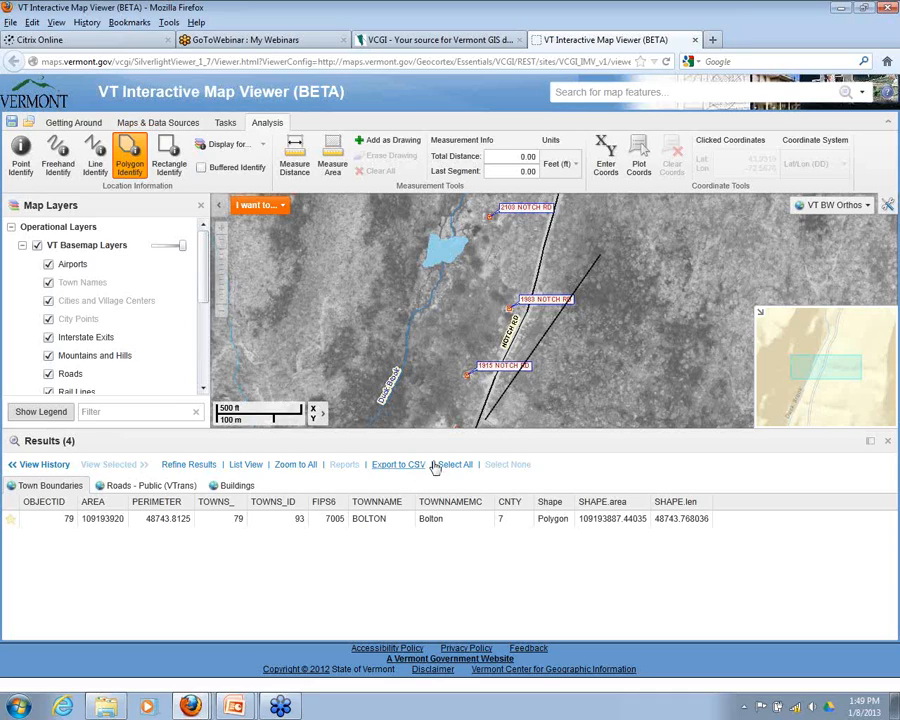
double_click(348, 286)
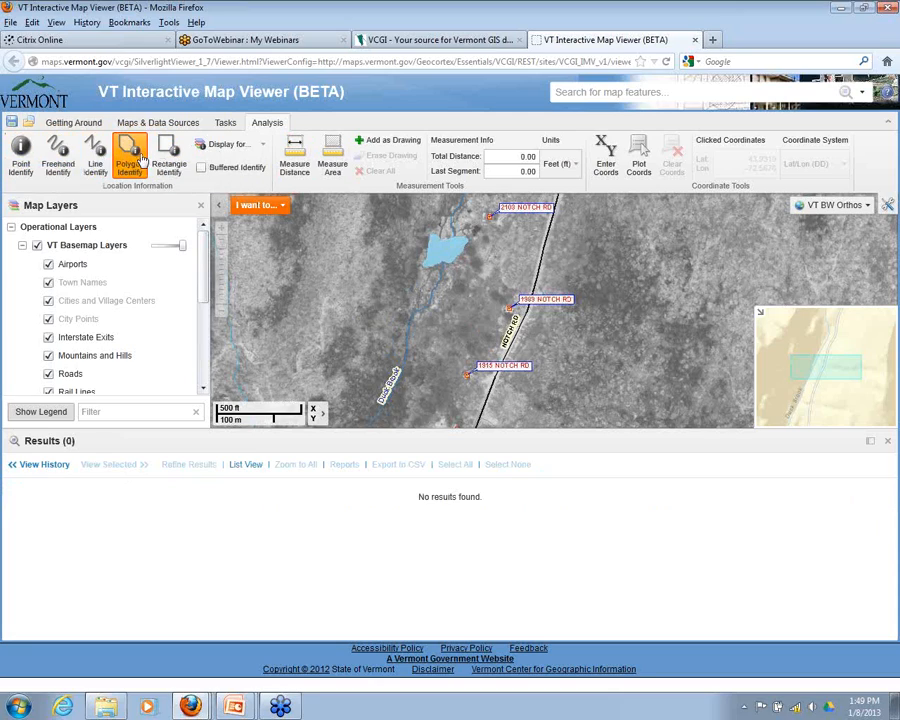
Step: Enable Buffered Identify, close the results, and draw a north-south identify line across Notch Rd
click(201, 167)
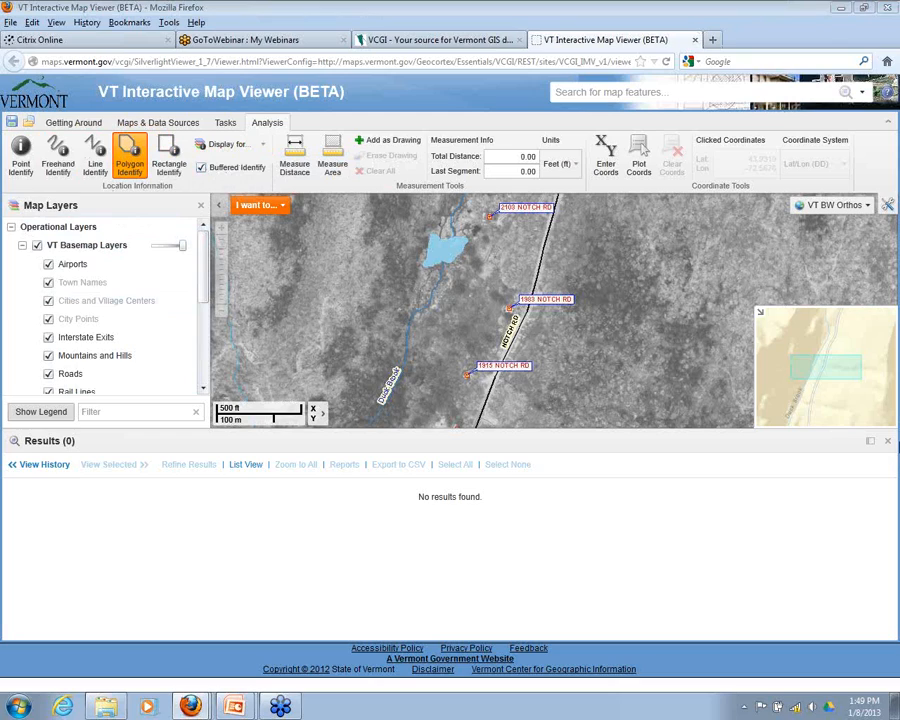
click(887, 440)
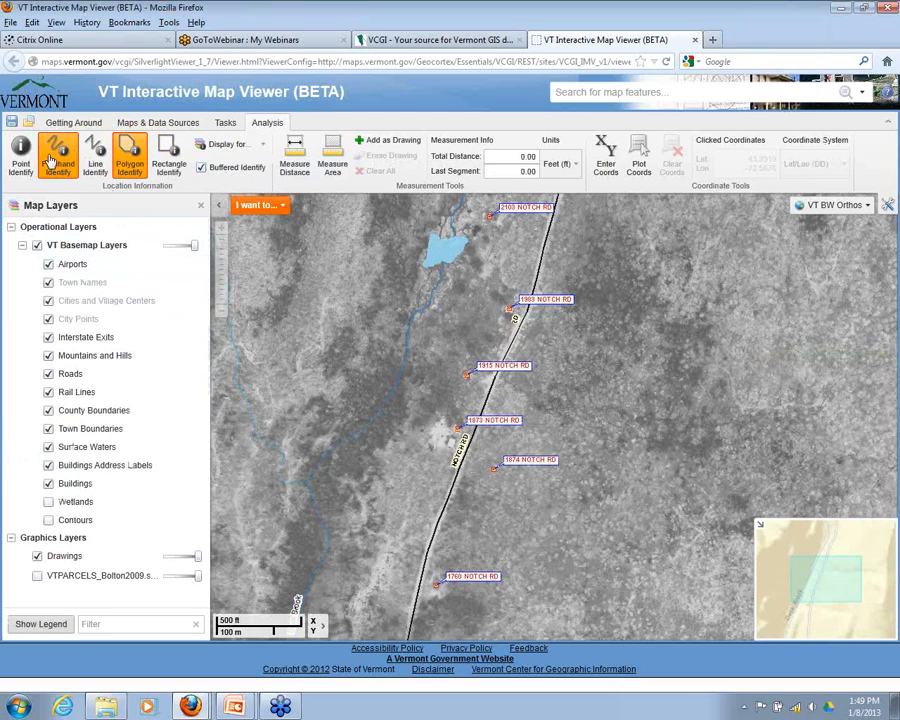
click(97, 150)
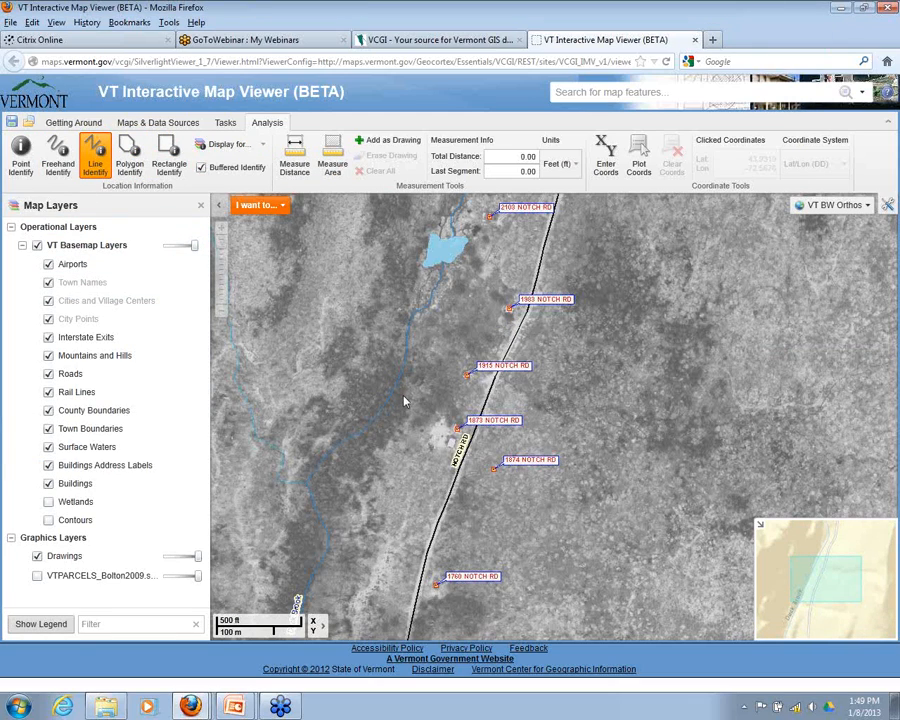
click(478, 297)
double_click(466, 532)
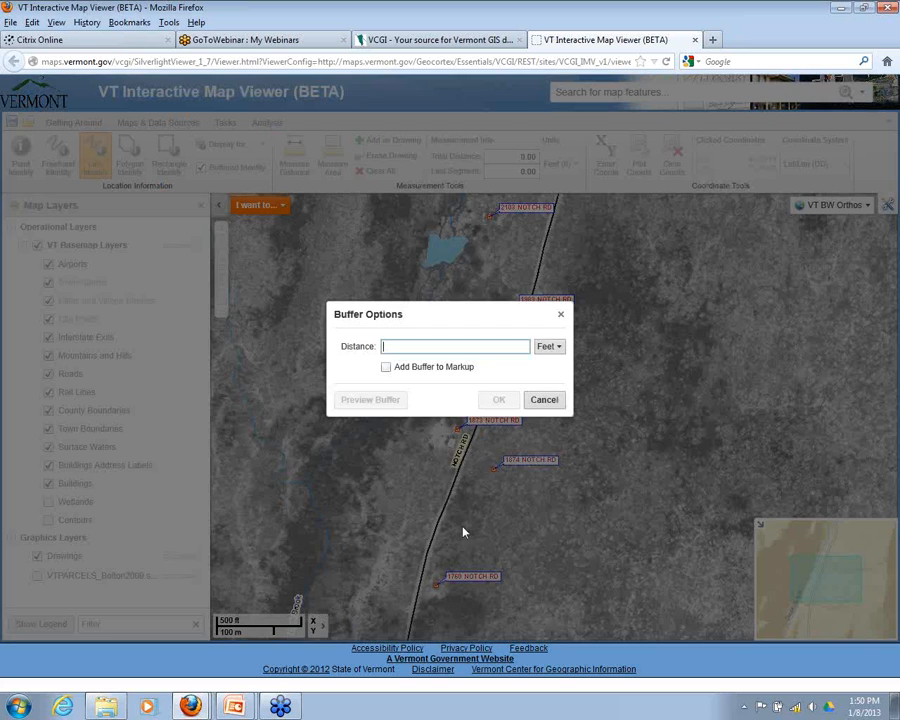
Step: Set the identify buffer distance to 300 feet, add the buffer to the markup, and run the identify
click(557, 347)
click(404, 345)
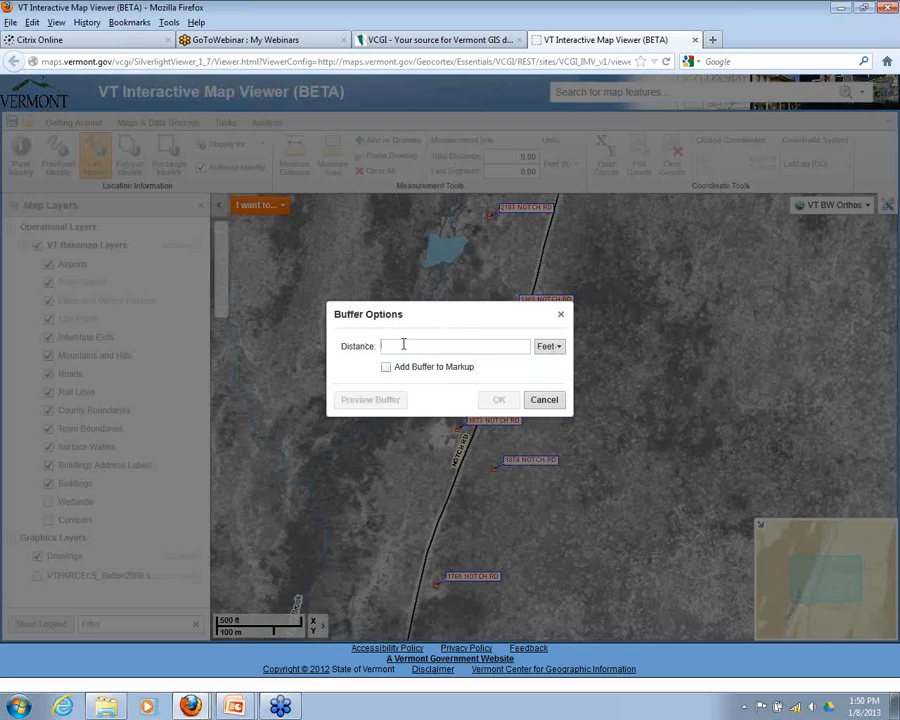
text(300)
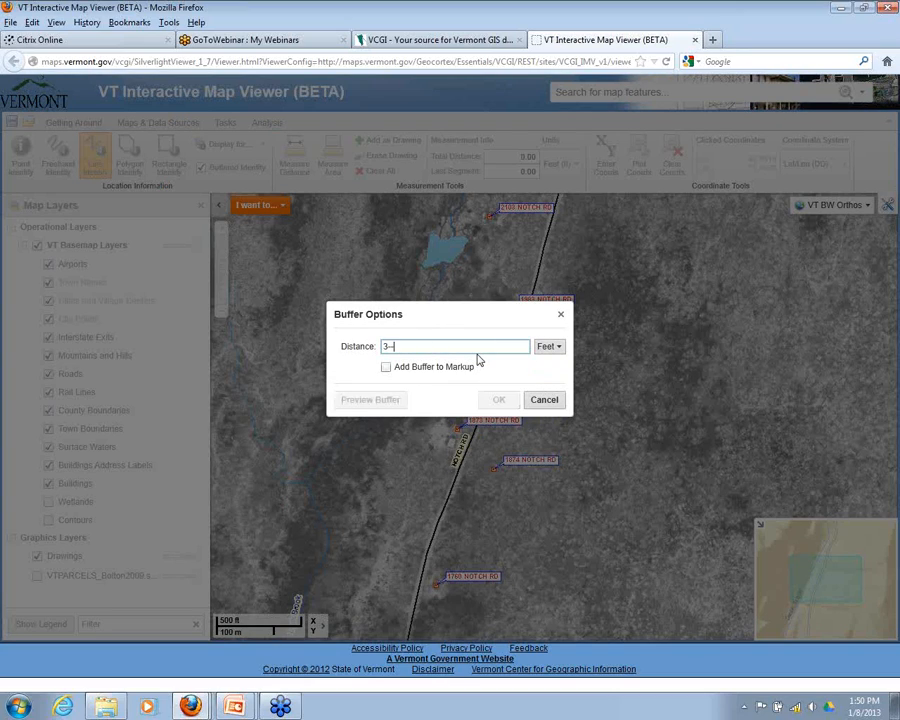
key(BackSpace)
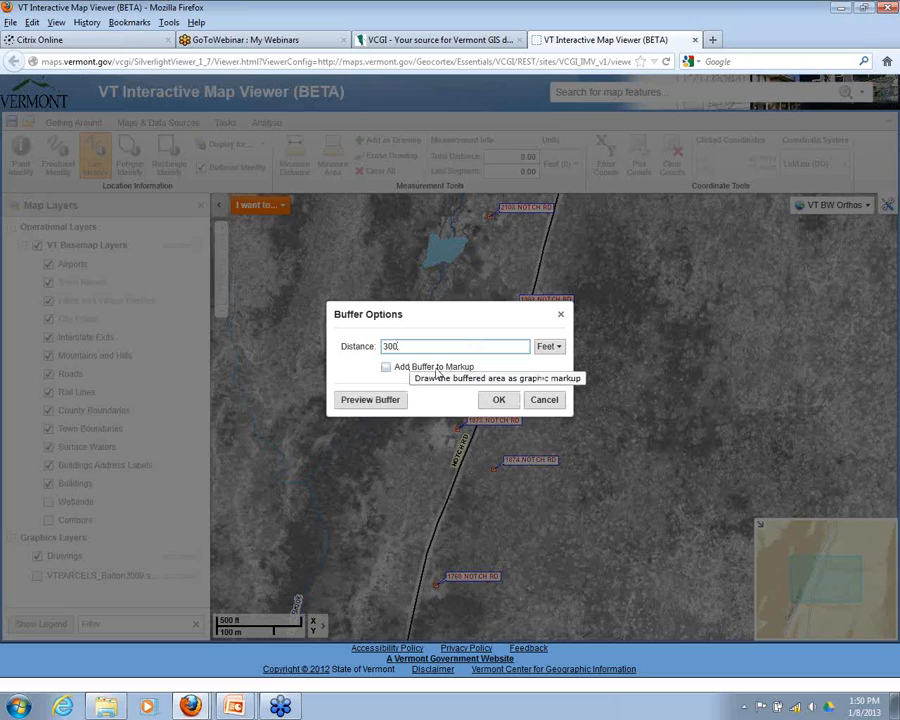
click(386, 367)
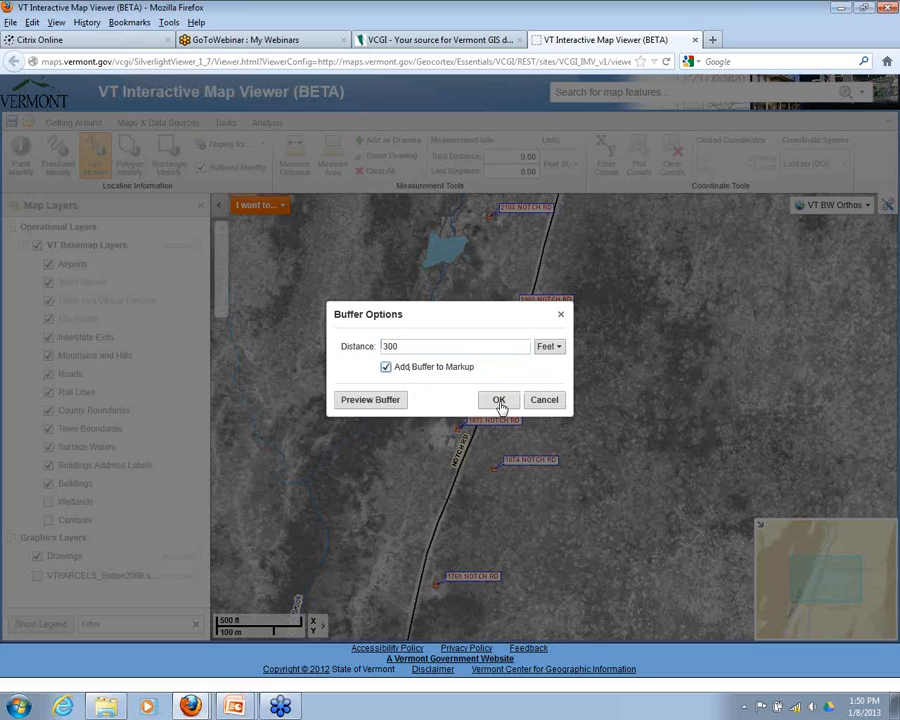
click(499, 400)
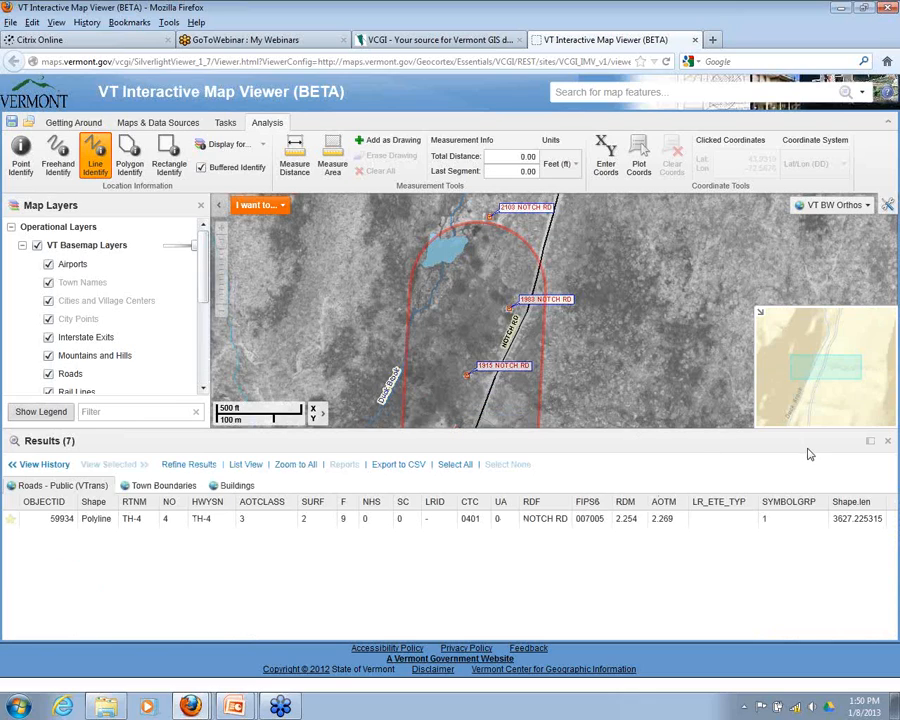
Step: Shrink and re-enlarge the results area to inspect the whole buffer on the map, and close the results
drag(651, 429, 663, 593)
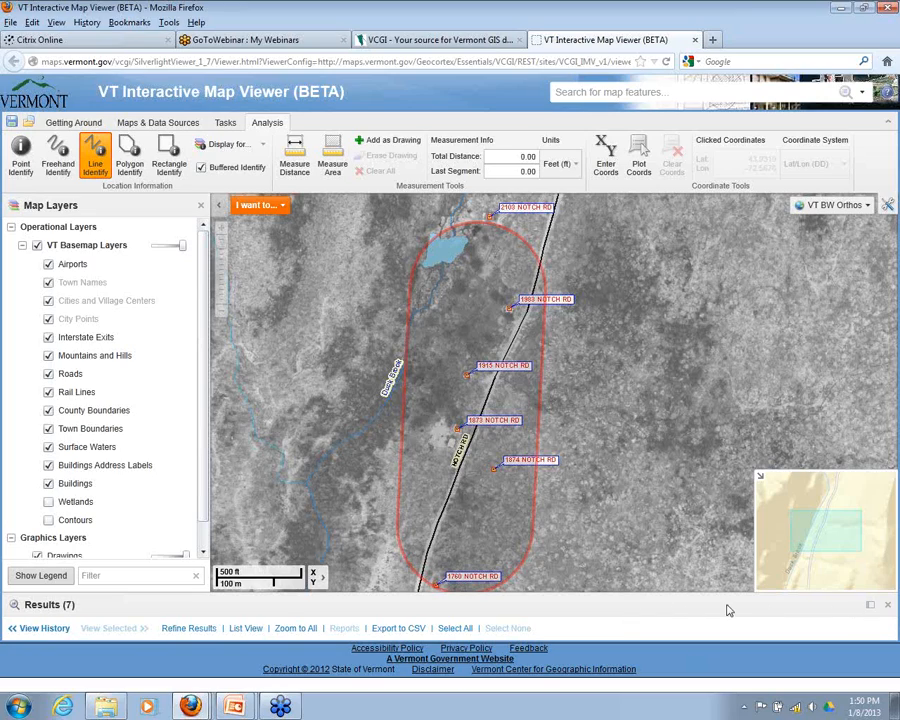
drag(717, 596, 717, 422)
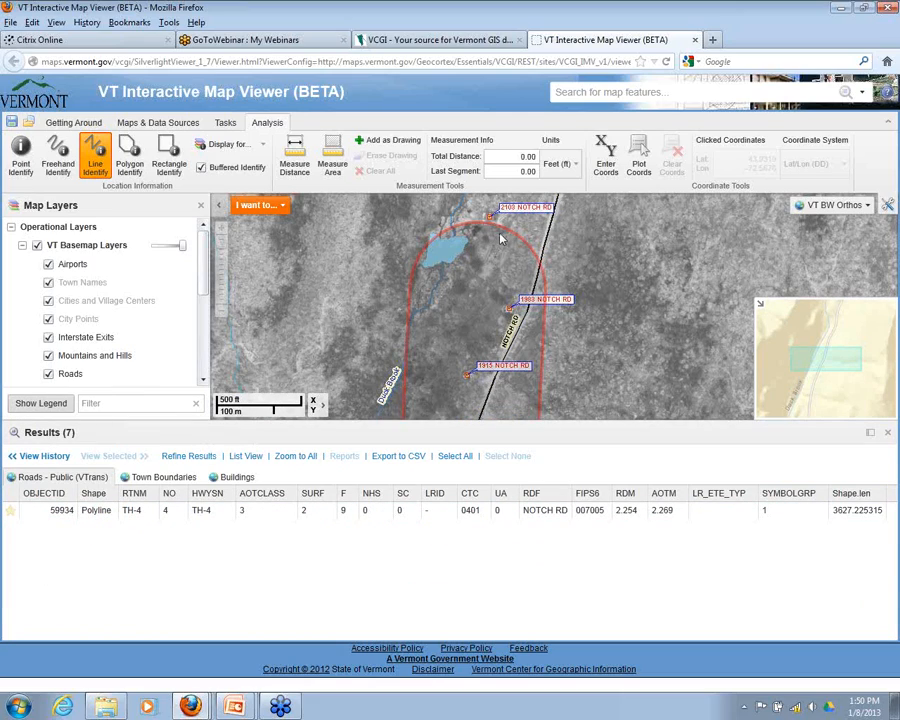
click(887, 432)
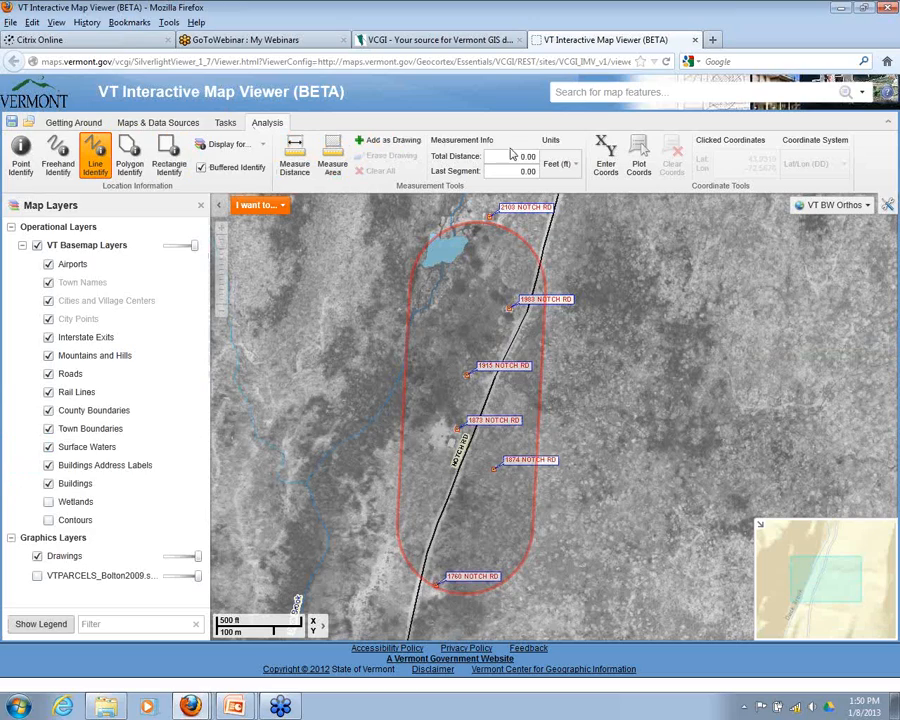
Step: View the manual coordinate entry options, and close them without adding a coordinate
click(605, 148)
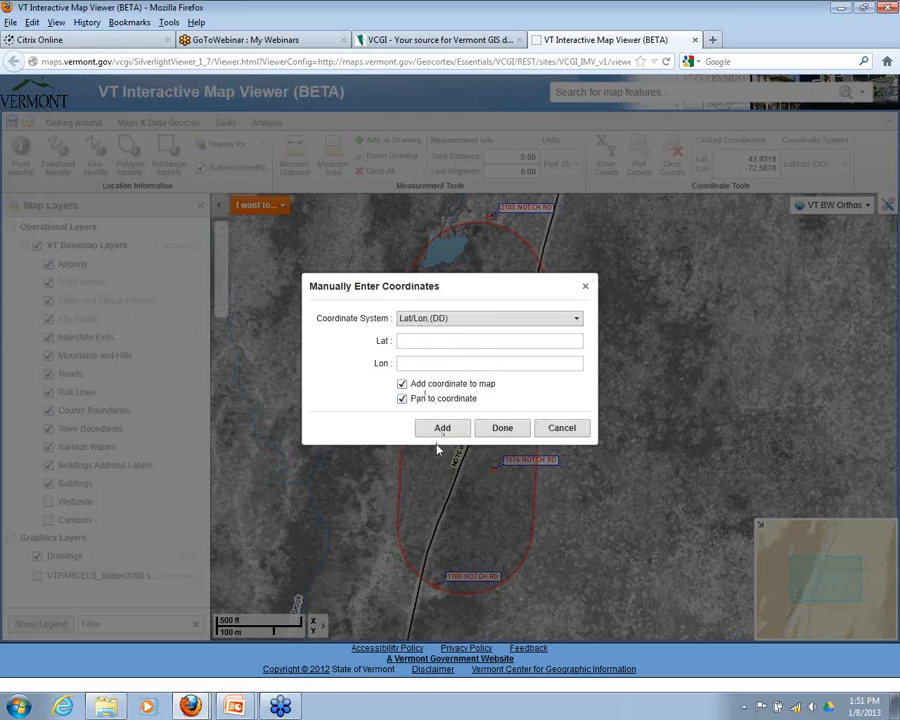
click(589, 290)
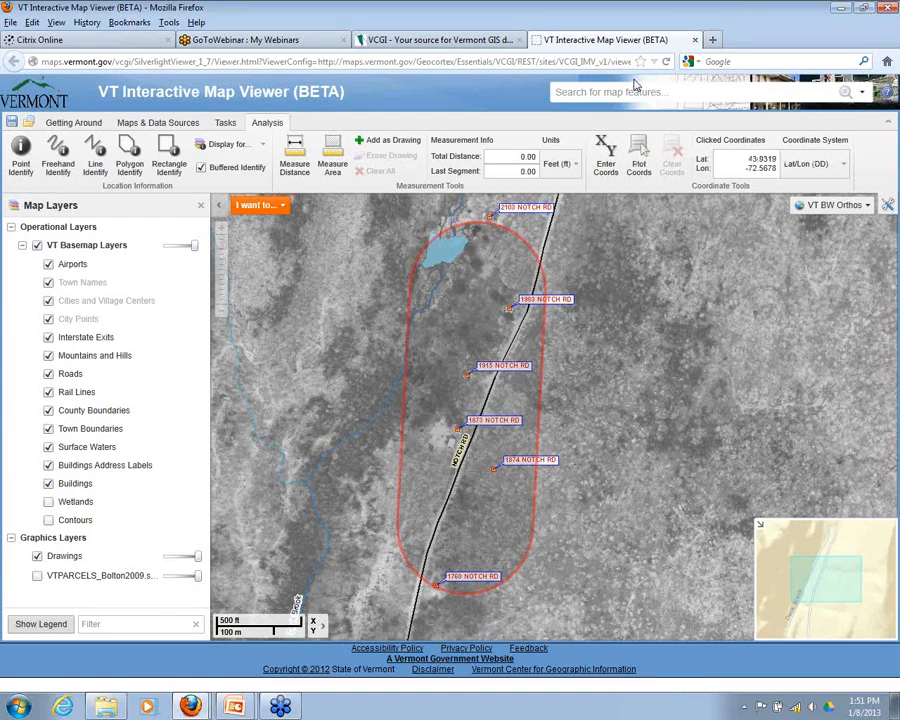
Step: Activate Plot Coordinates, show the VTPARCELS_Bolton2009.shp layer, and hide the Drawings layer
click(634, 160)
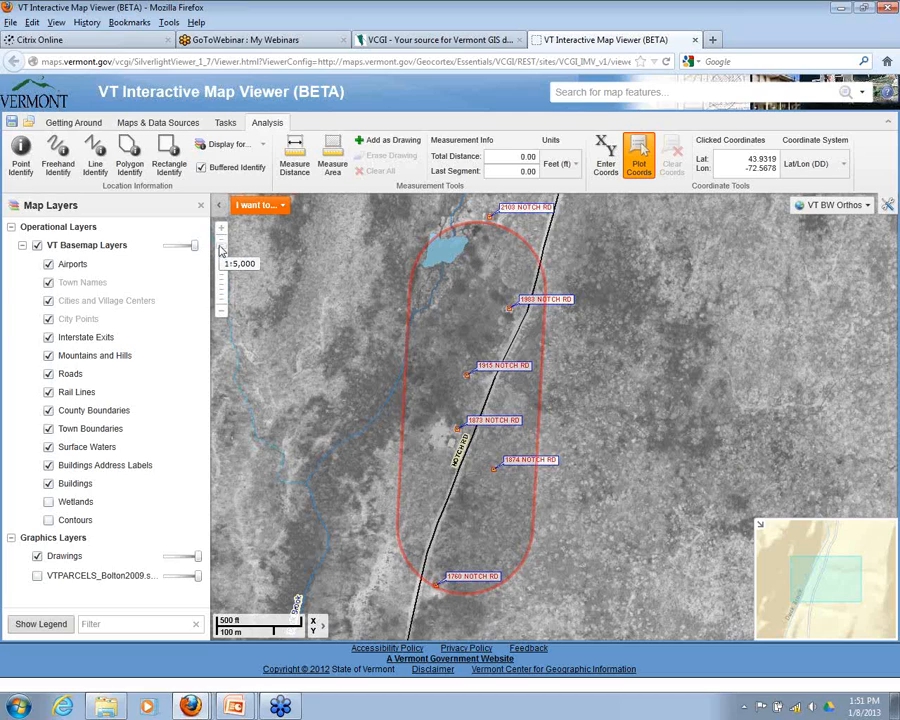
click(38, 576)
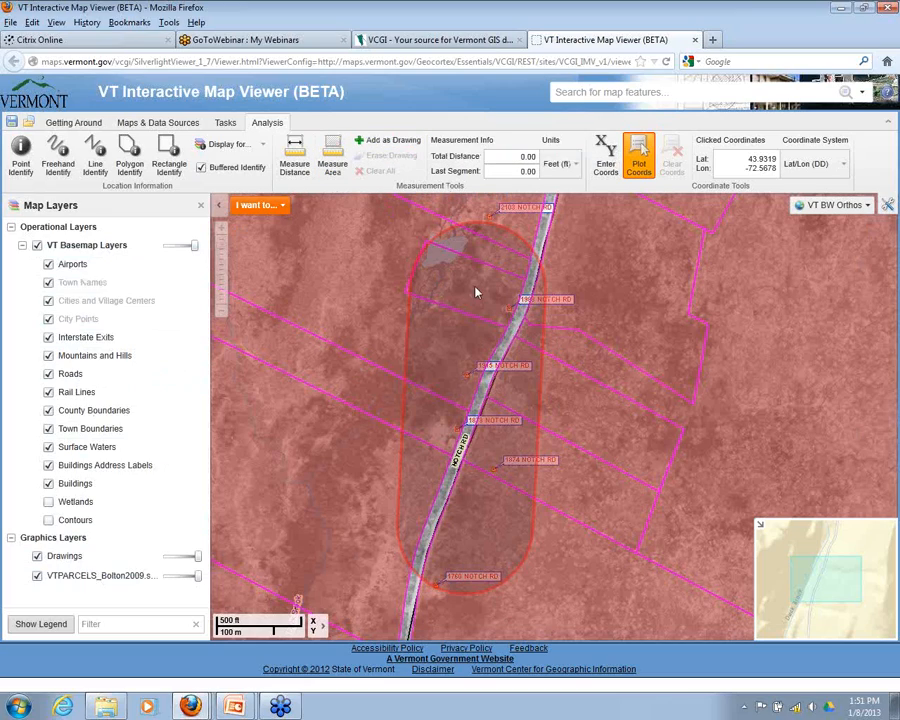
click(37, 556)
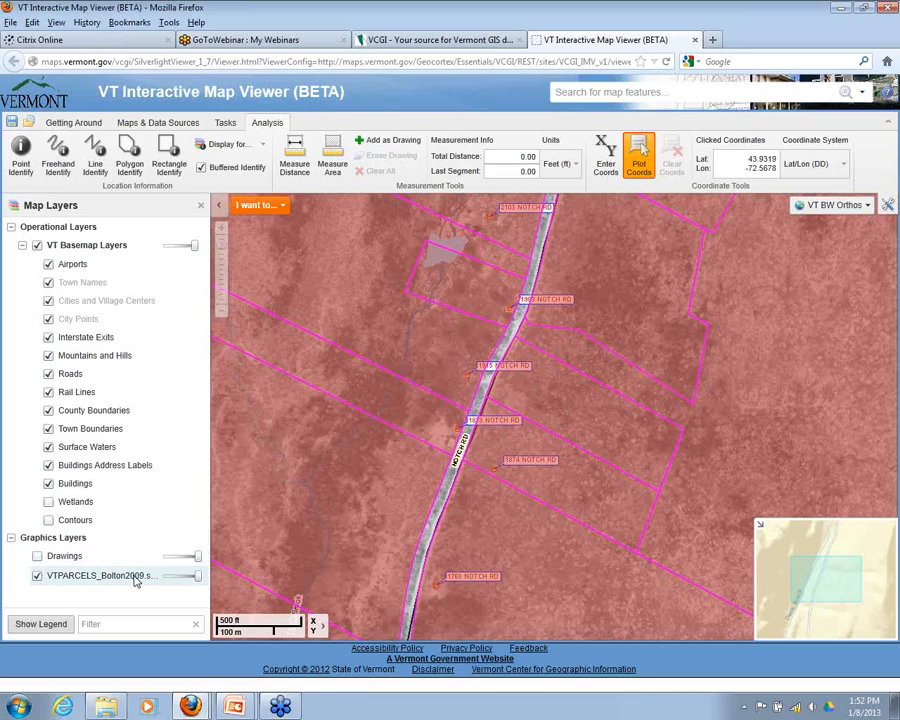
Step: Plot the coordinates of the parcel corner west of Duck Brook, and view the available coordinate systems without changing Lat/Lon (DD)
click(136, 580)
click(186, 552)
drag(420, 372, 408, 372)
click(522, 393)
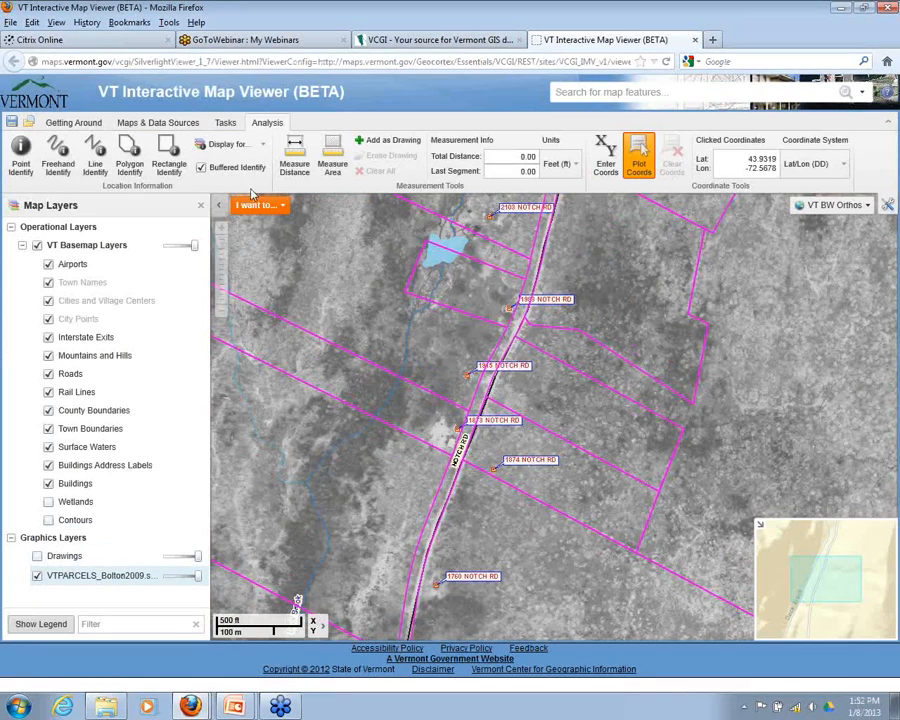
click(222, 313)
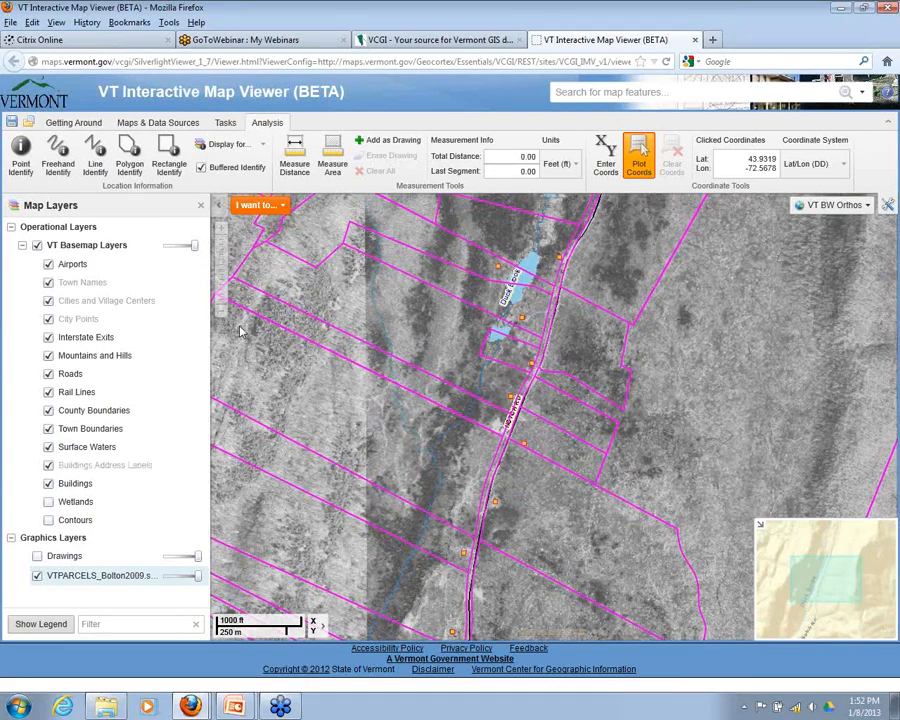
drag(253, 346, 328, 402)
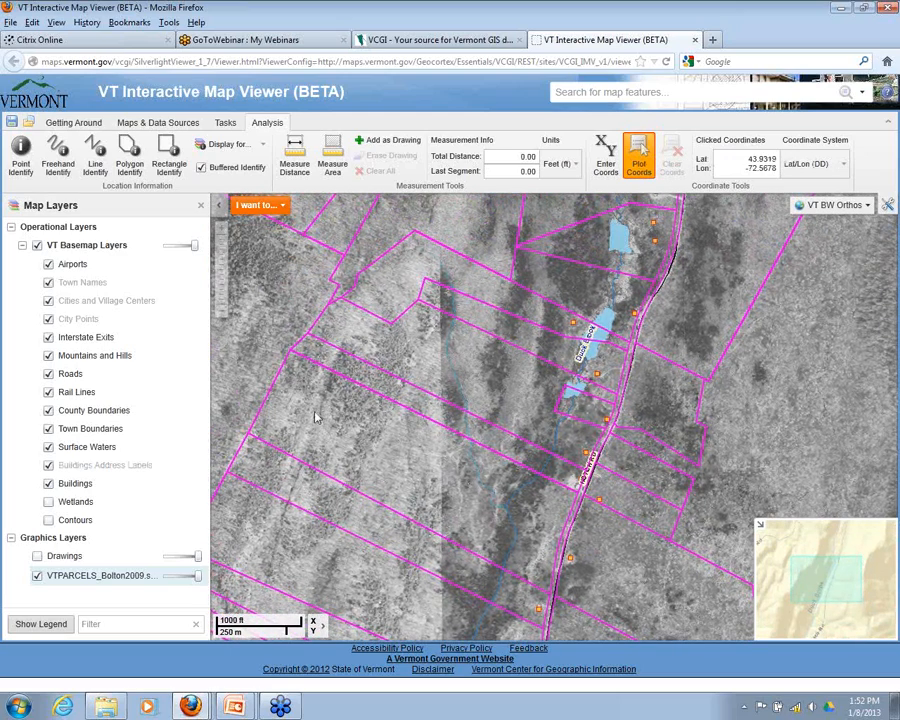
click(291, 353)
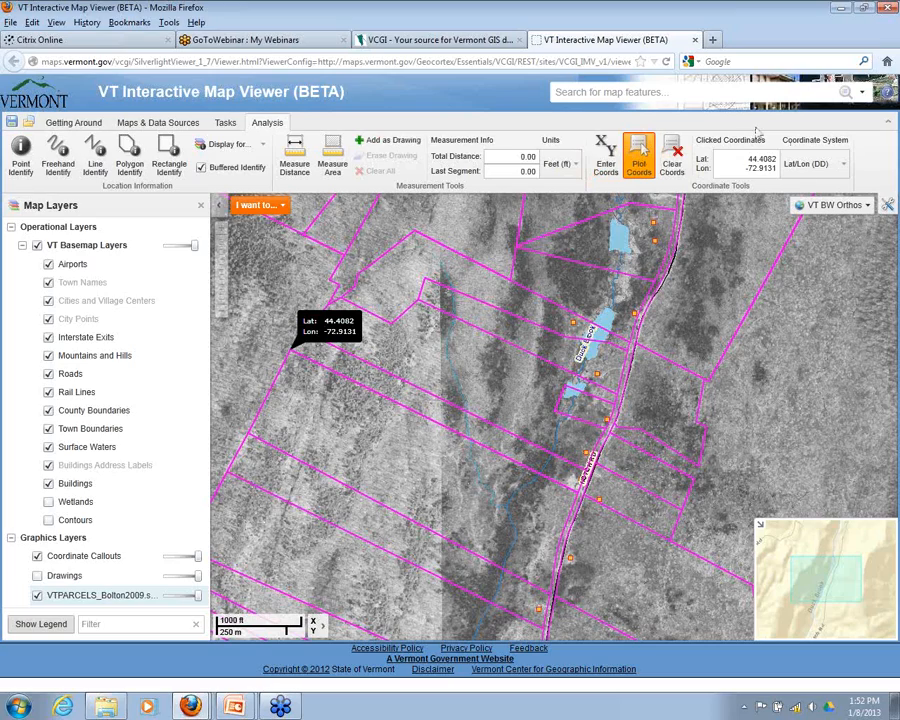
click(843, 168)
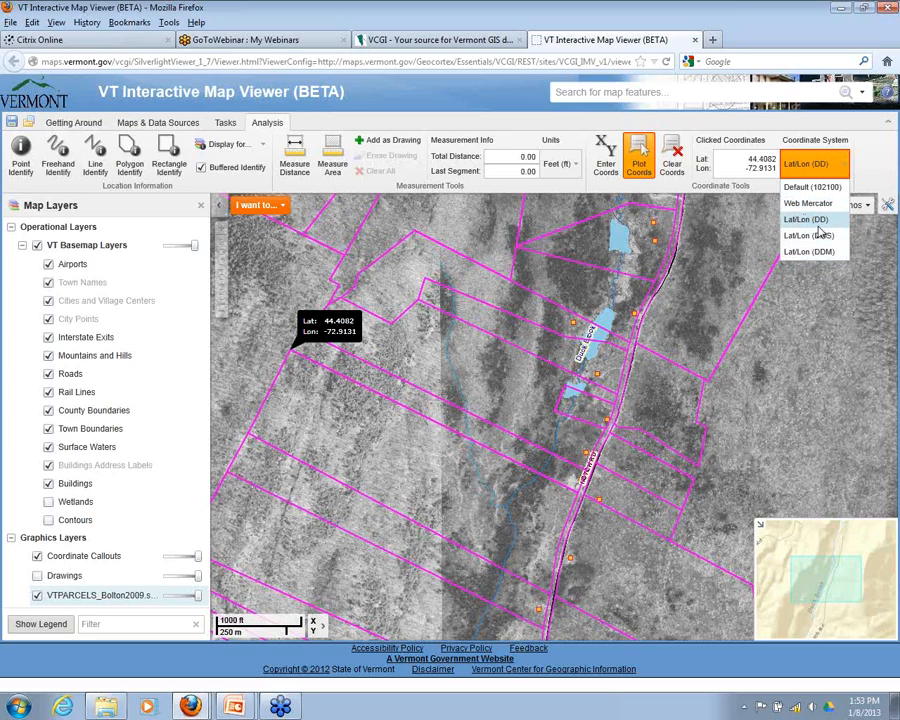
click(848, 168)
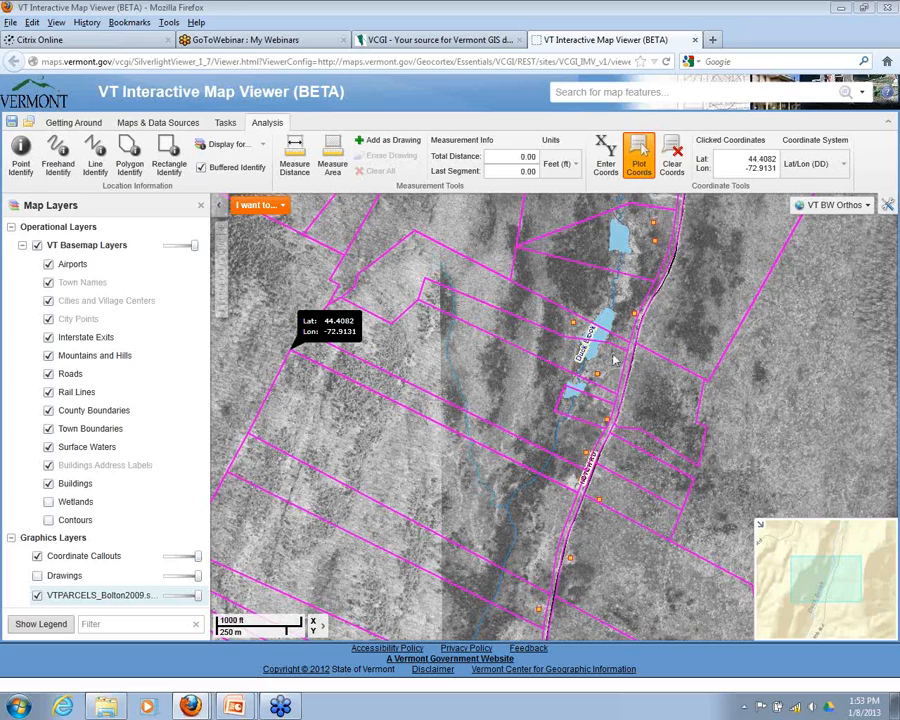
Step: Search the map for VCGI's street address in Waterbury, zoom to the first geocode result, and close its pop-up
click(588, 91)
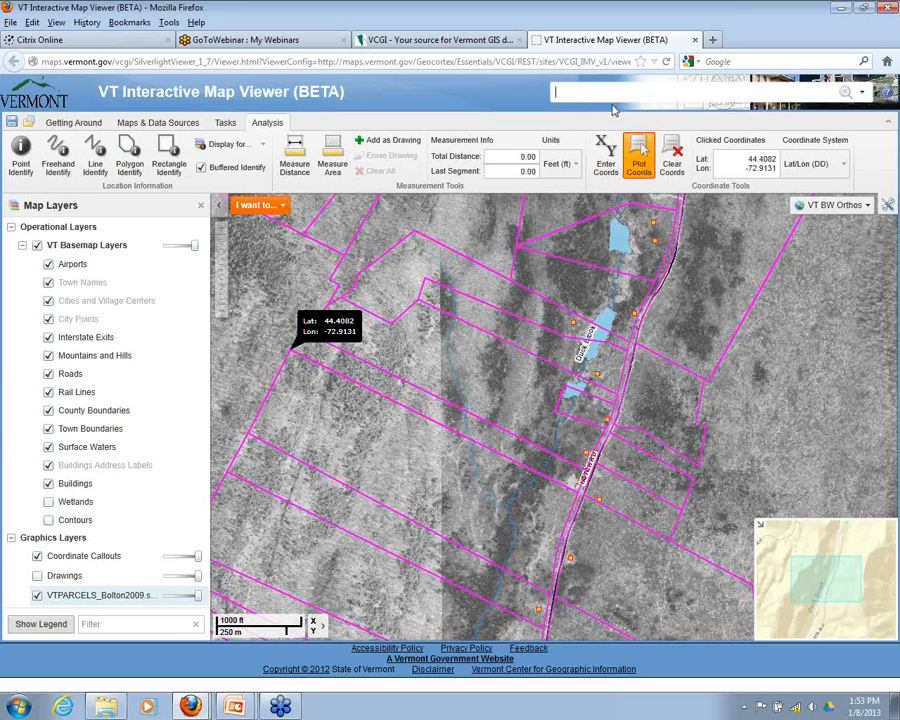
text(58 south main st waterbury,)
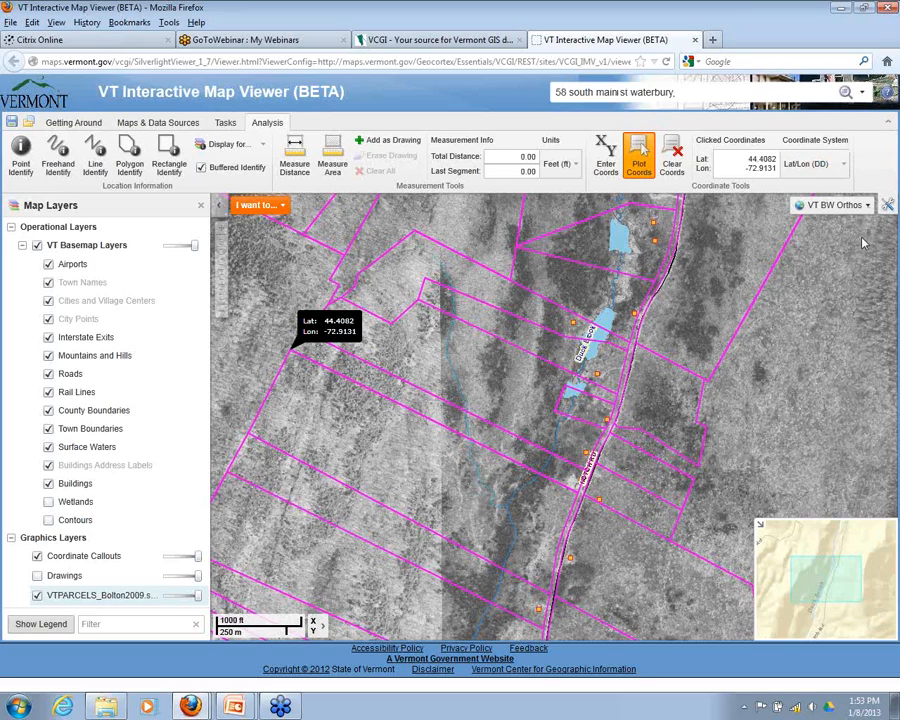
key(Return)
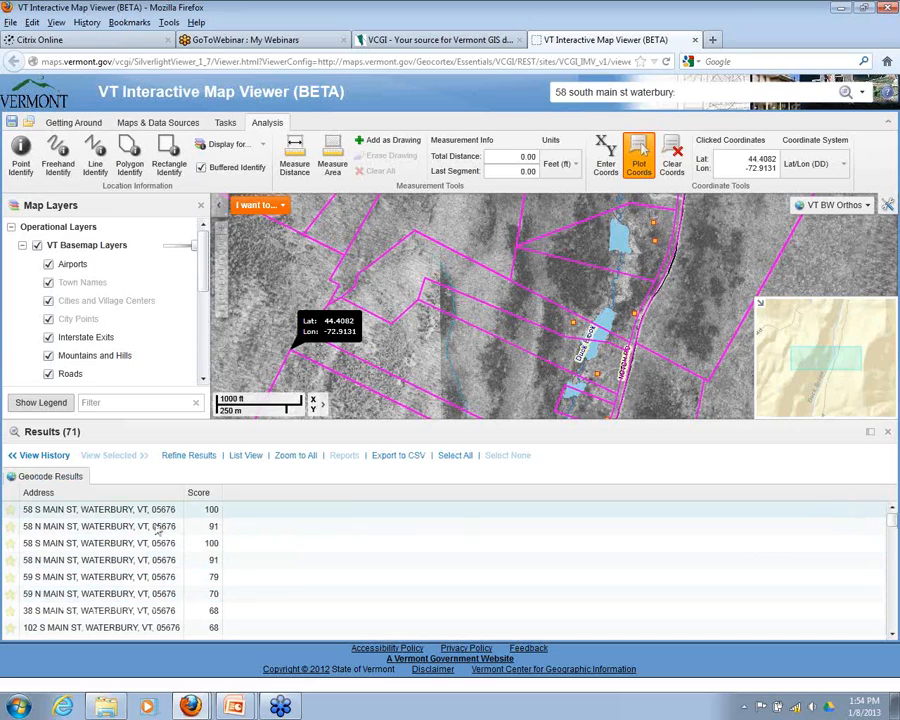
click(135, 511)
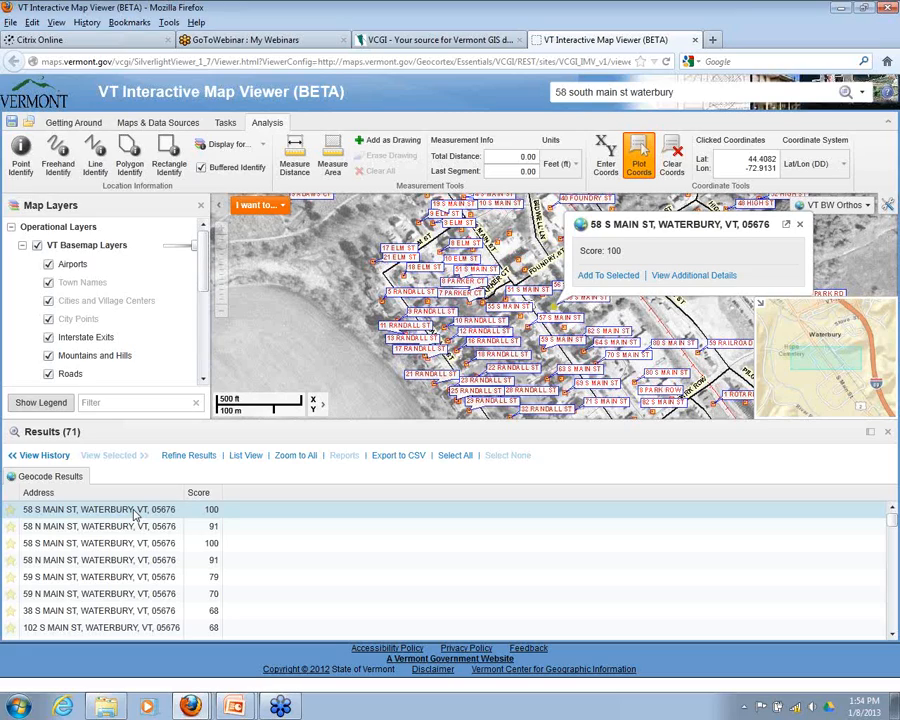
click(799, 225)
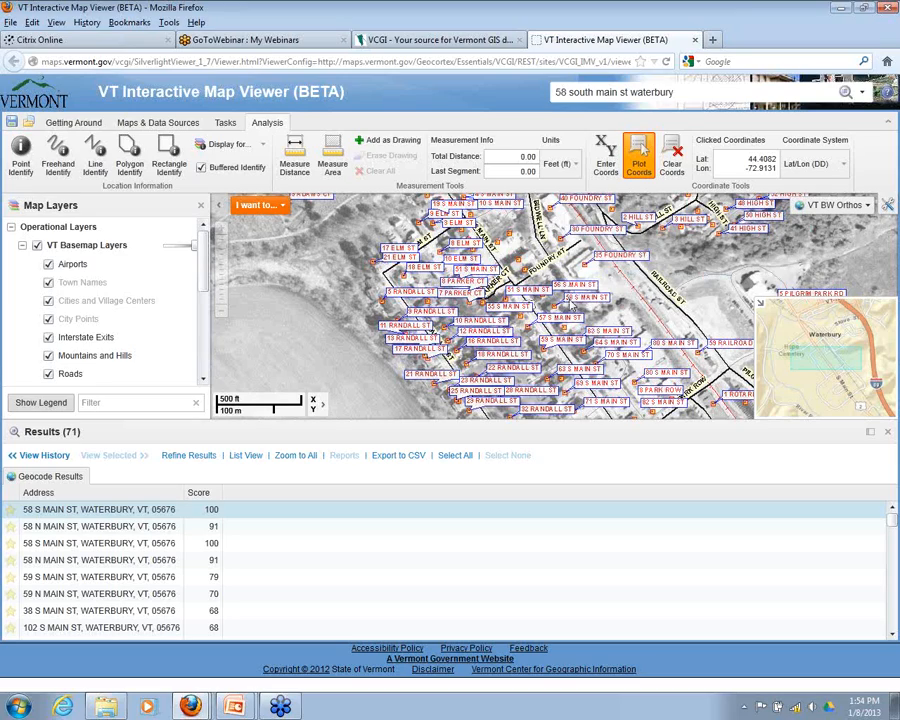
Step: Hide the Buildings Address Labels layer and close the geocode results
scroll(120, 300, down, 6)
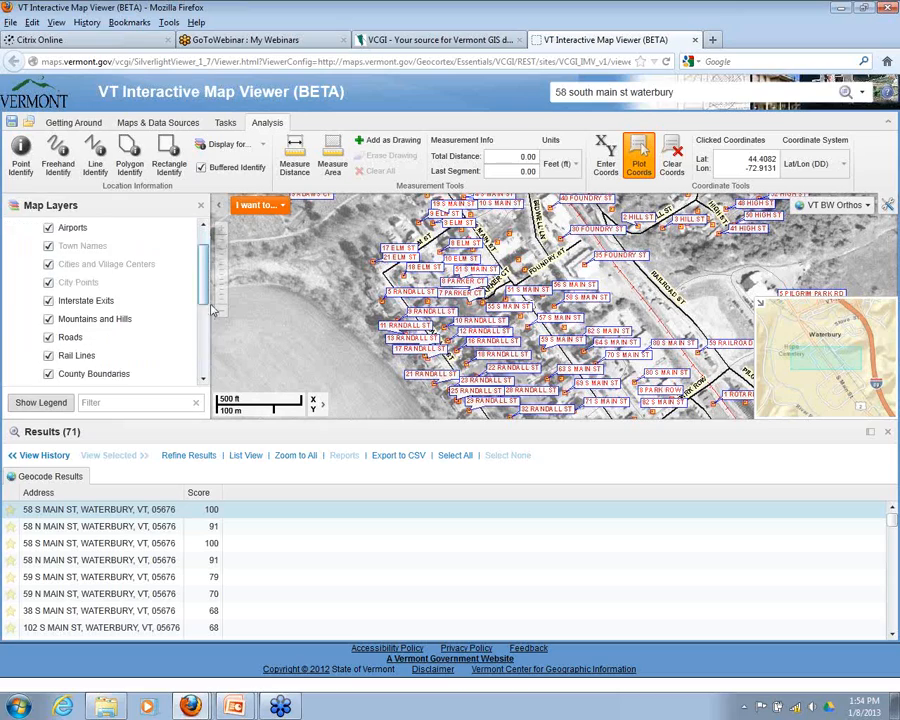
click(48, 244)
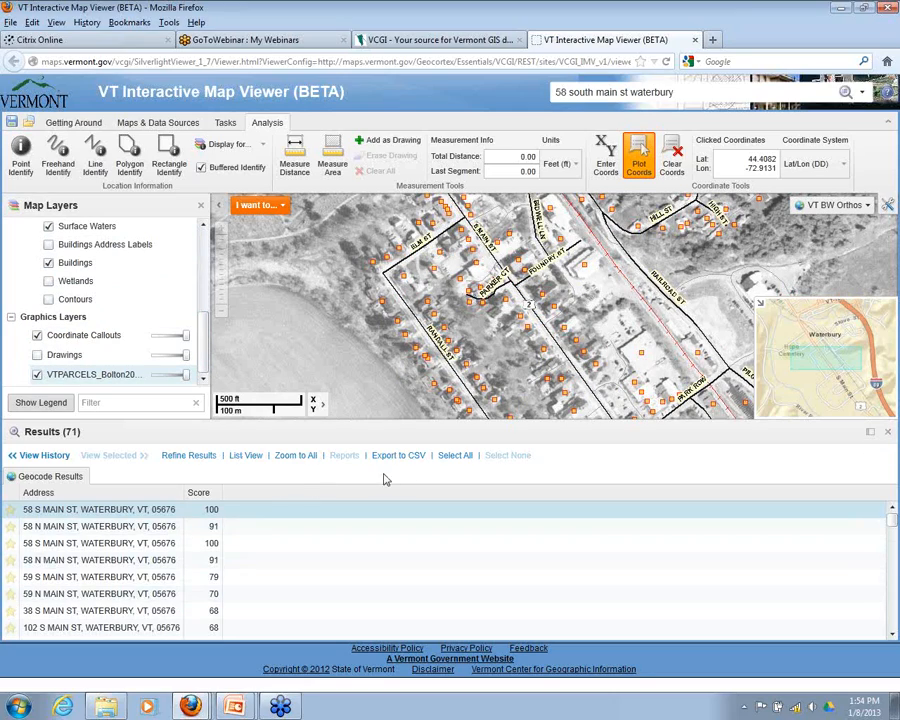
click(887, 431)
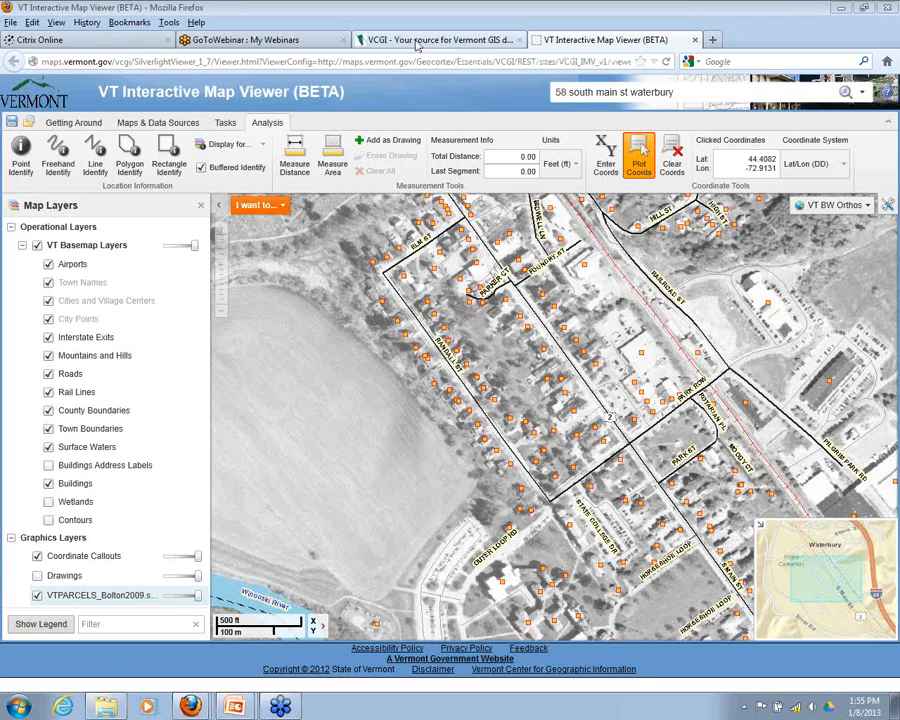
Step: Switch to the VCGI website, visit the VGIS Data Warehouse, and open its Image Library
click(418, 41)
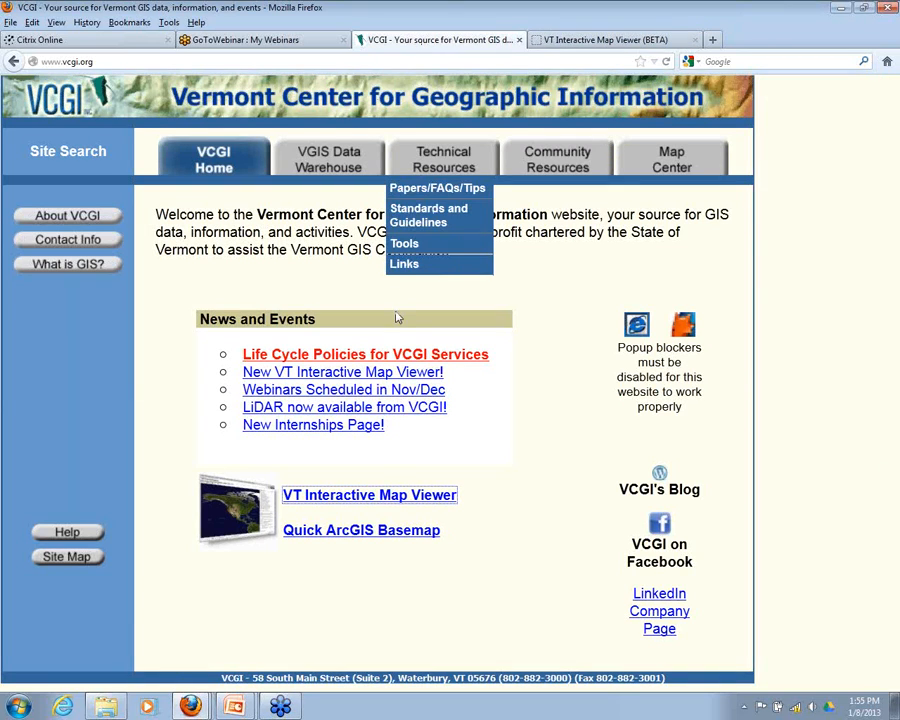
mouse_move(330, 165)
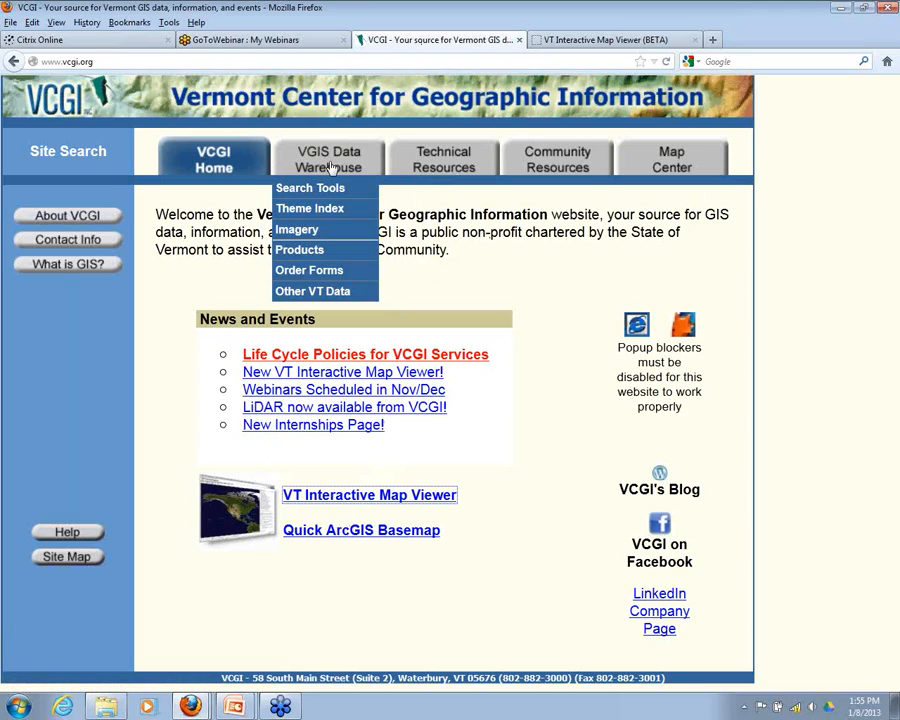
click(333, 165)
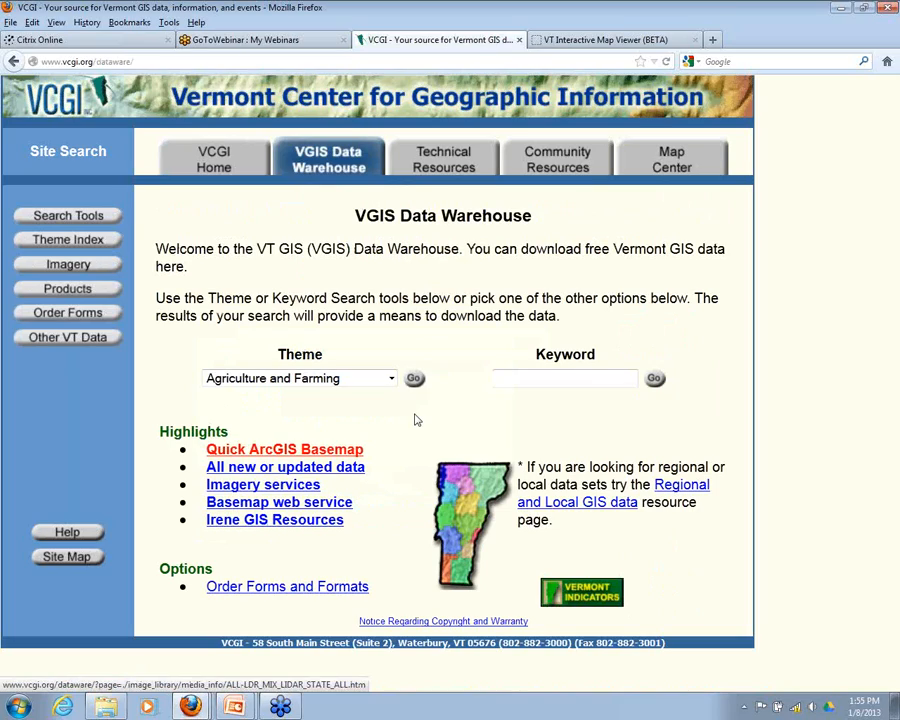
mouse_move(346, 167)
click(291, 228)
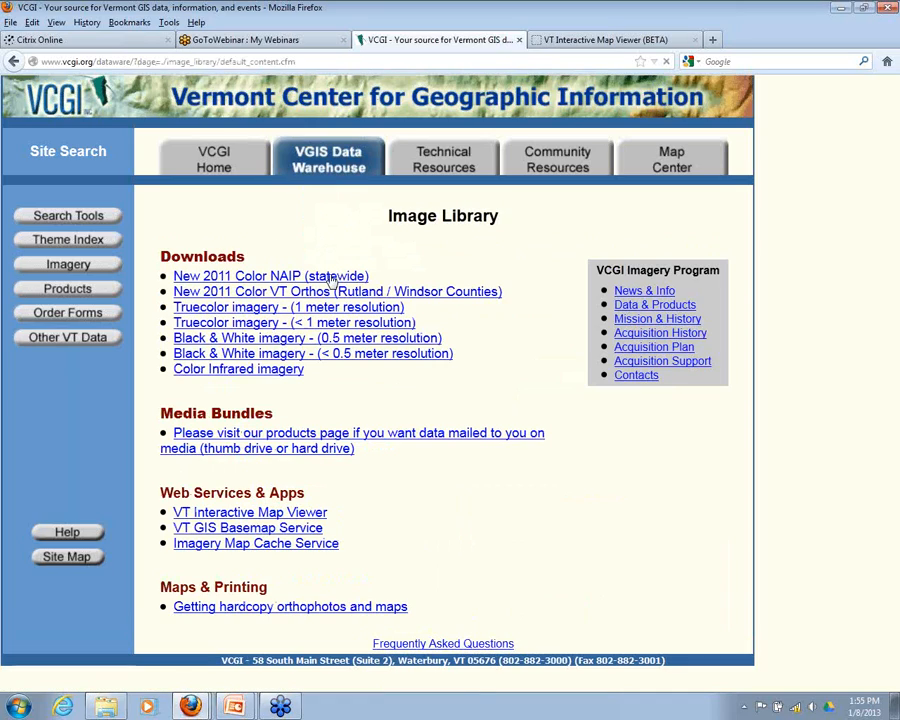
Step: Return to the VGIS Data Warehouse main page and search for the keyword "parcels"
click(328, 161)
click(524, 380)
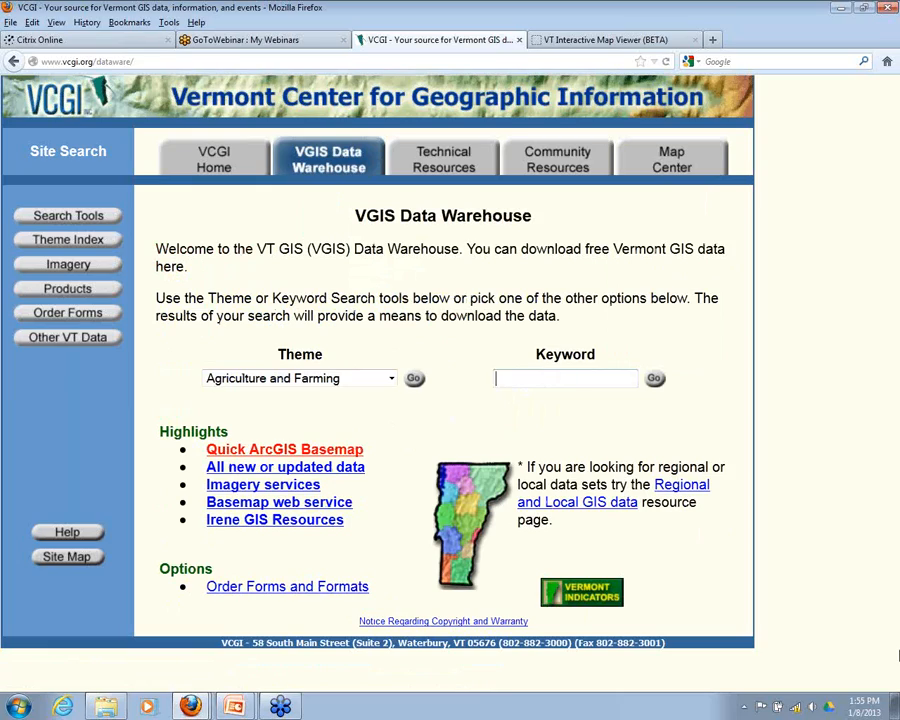
text(parcels)
click(654, 378)
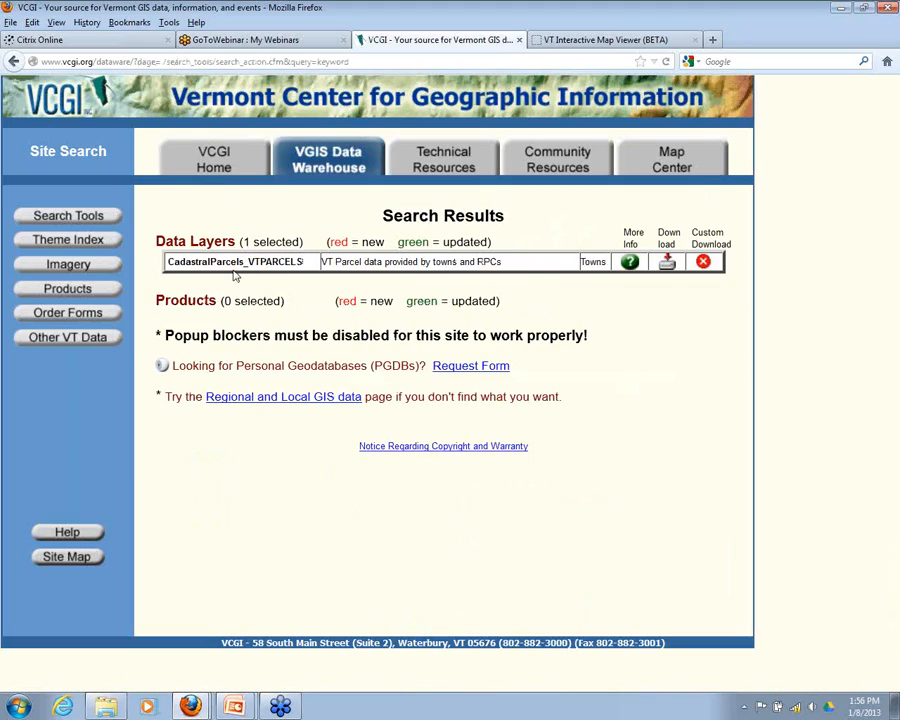
Step: Open the CadastralParcels_VTPARCELS download tool, inspect the Bolton tile's download options, and close them without downloading
click(667, 264)
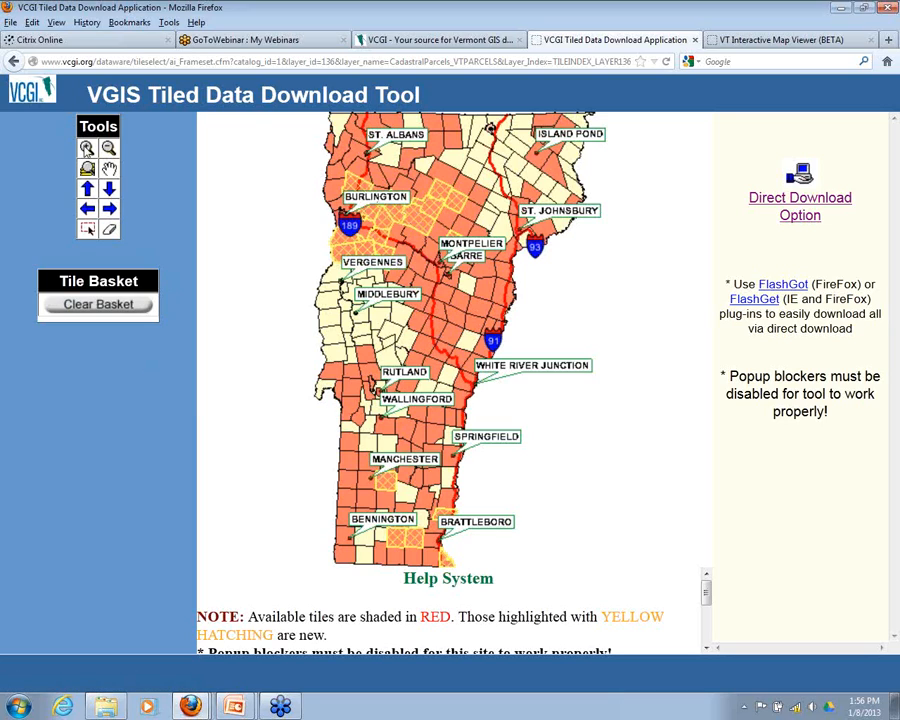
click(415, 247)
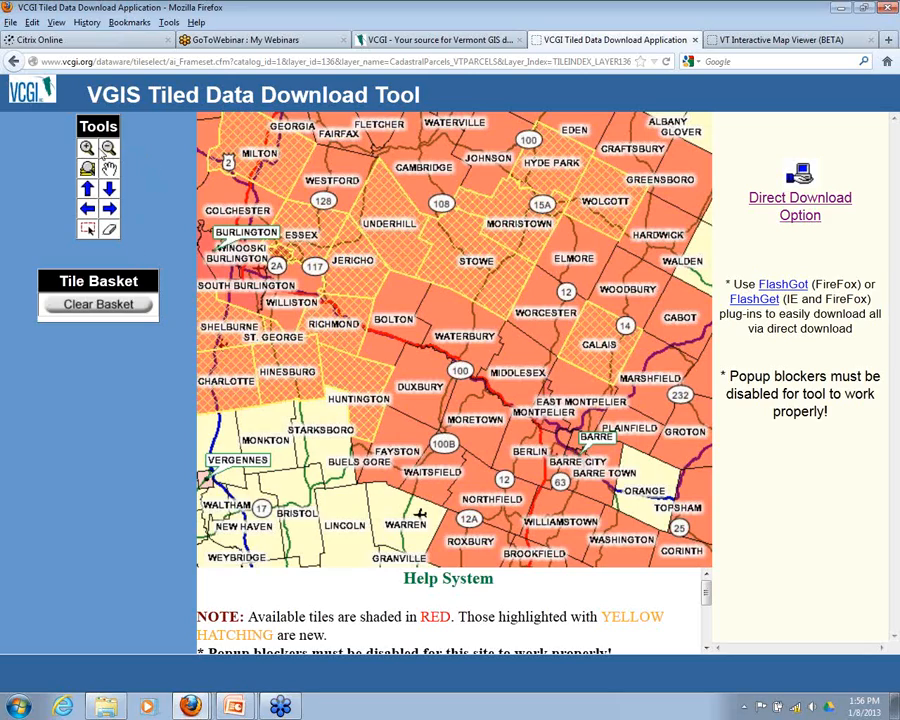
click(88, 230)
click(483, 478)
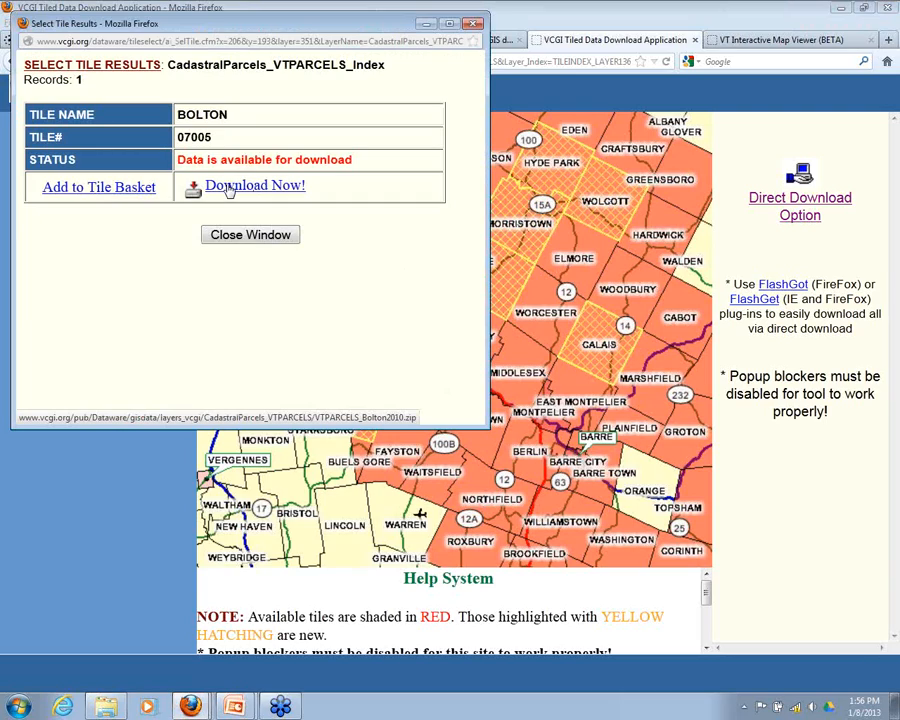
click(474, 23)
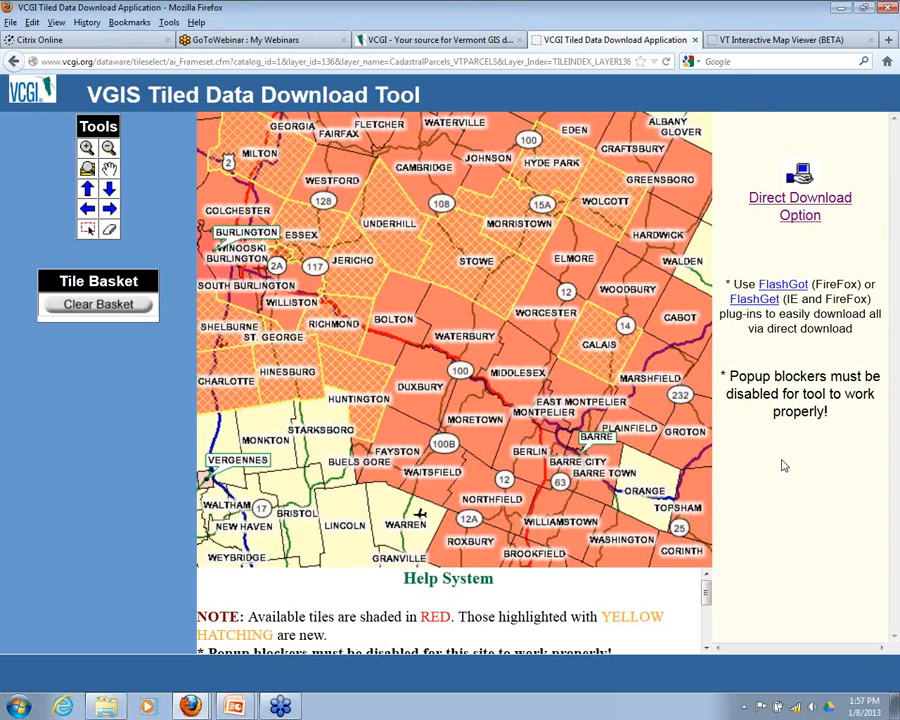
Step: Go back to the VCGI website and open its Contact Information page from the home section
click(771, 412)
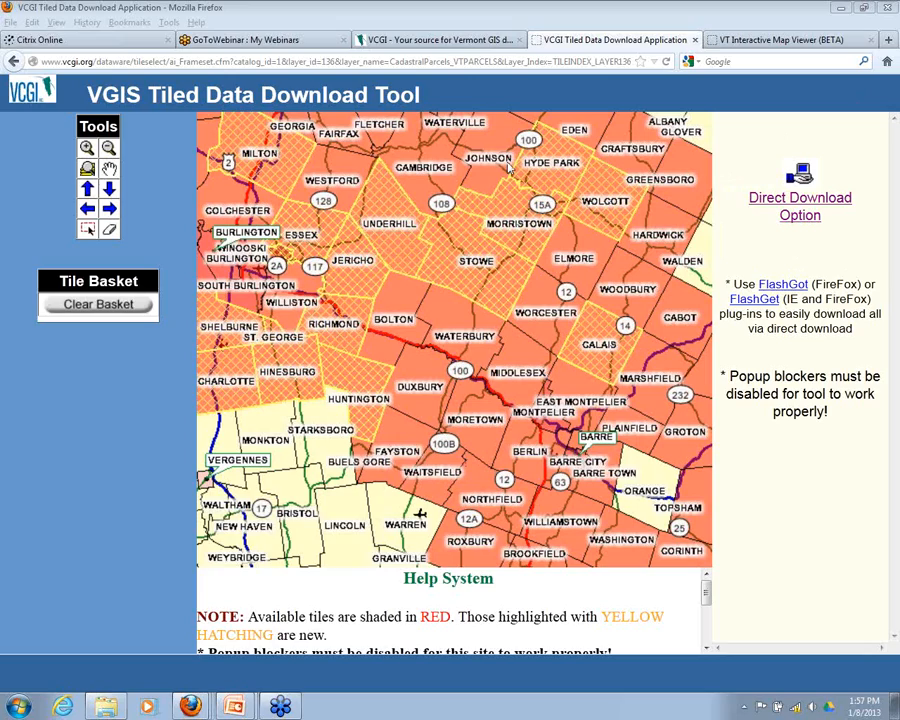
mouse_move(189, 708)
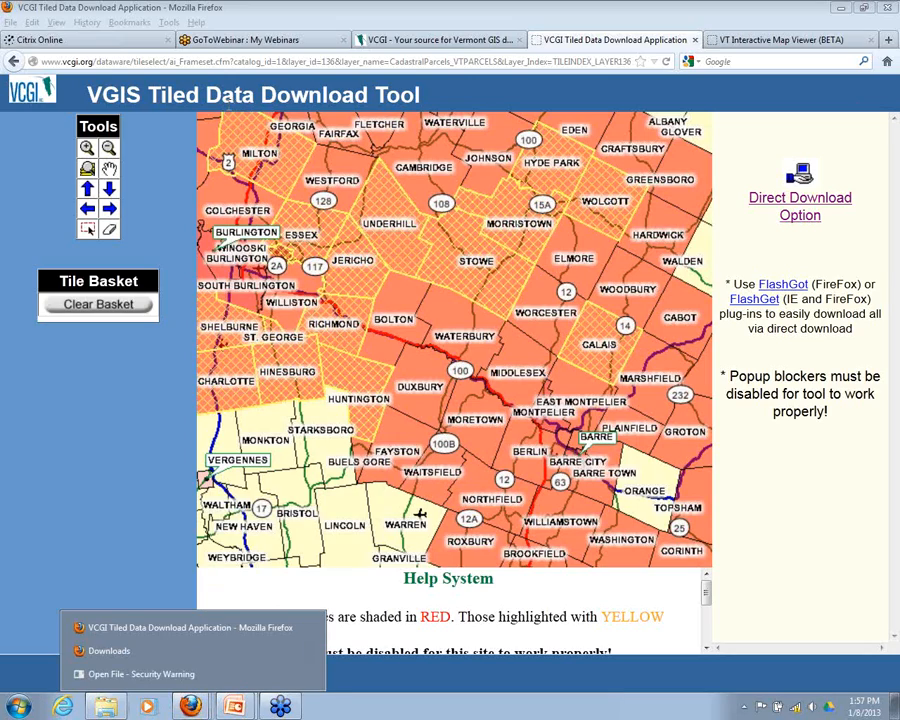
click(440, 40)
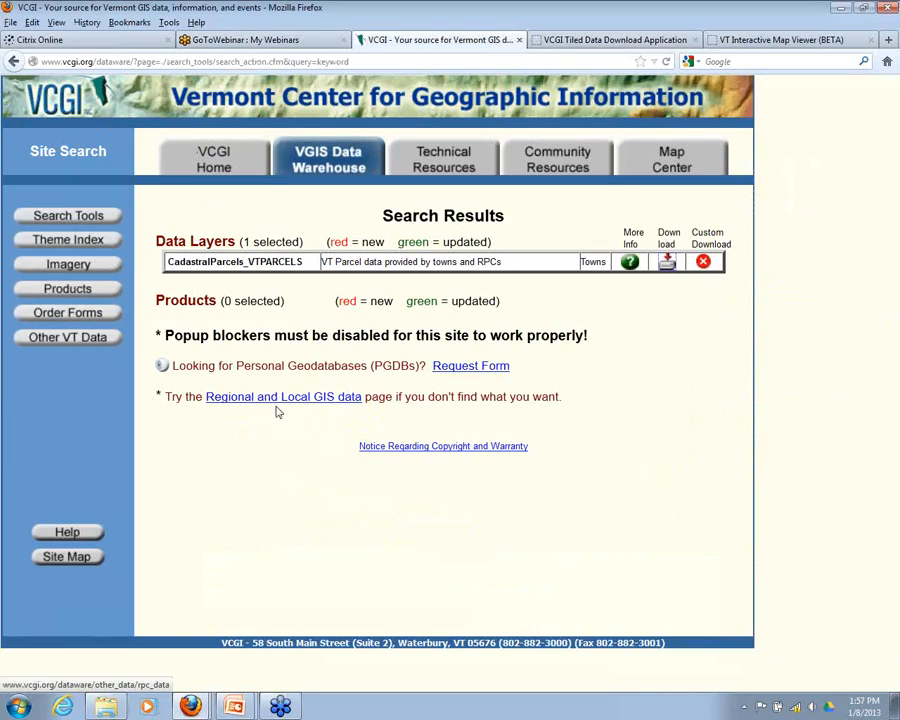
click(210, 172)
click(60, 241)
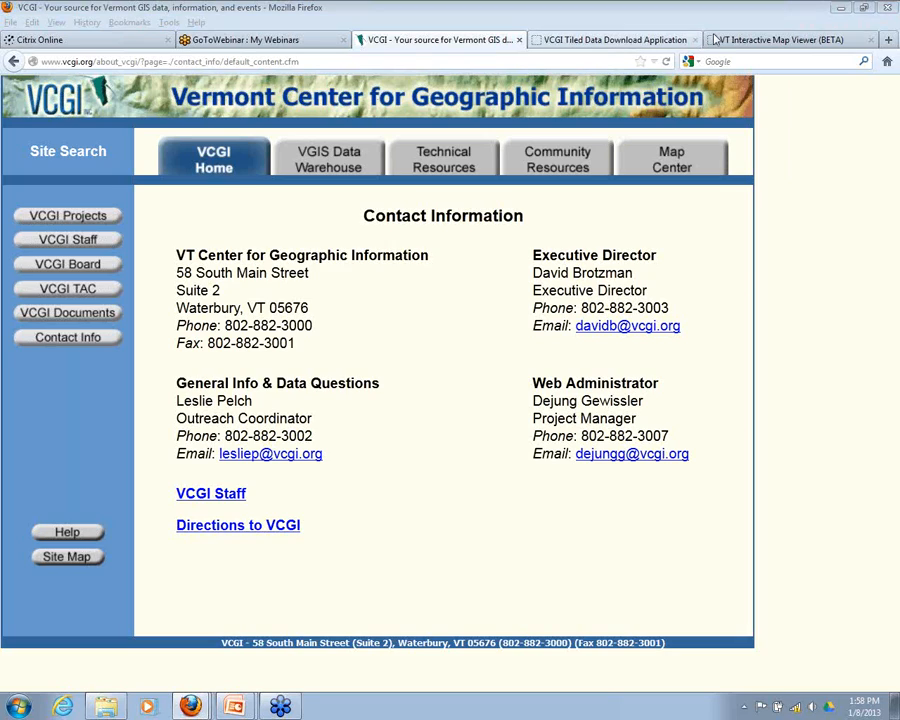
Step: Switch back to the VT Interactive Map Viewer and plot a coordinate in the open field southwest of Randall St
click(776, 40)
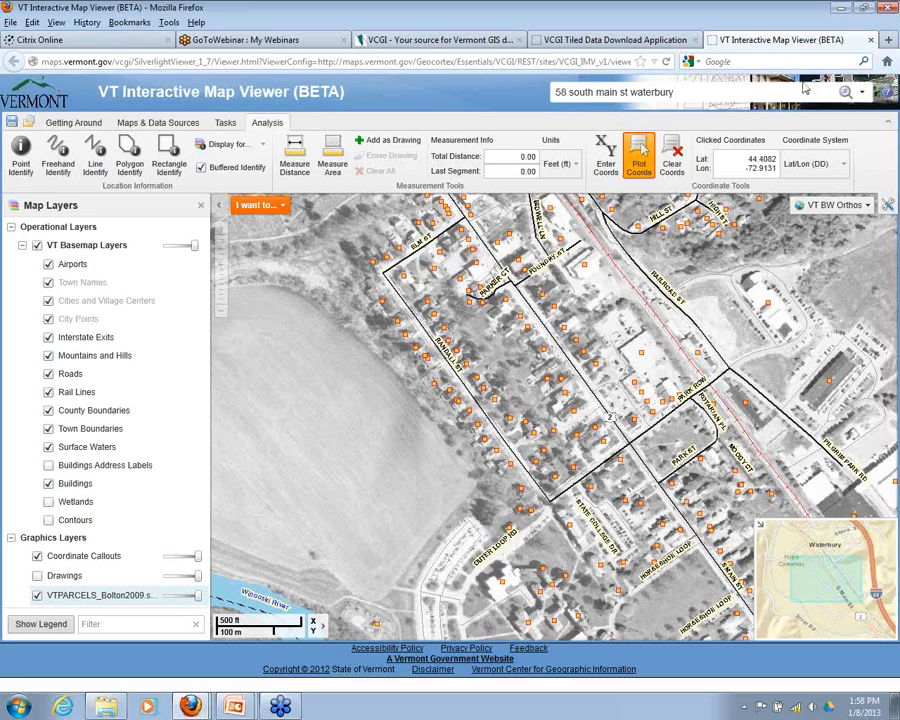
click(428, 483)
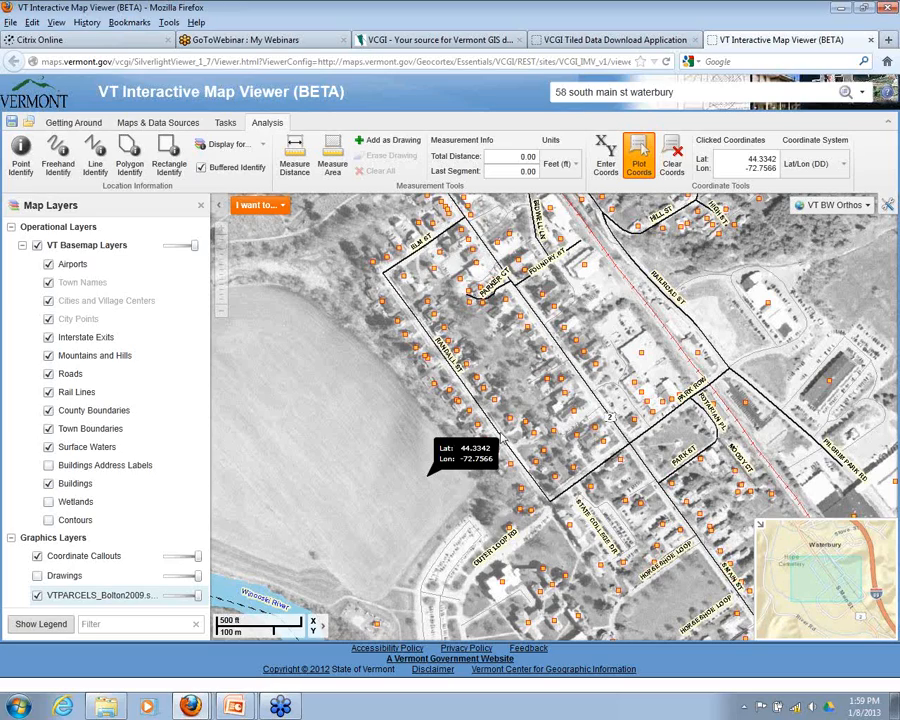
click(889, 443)
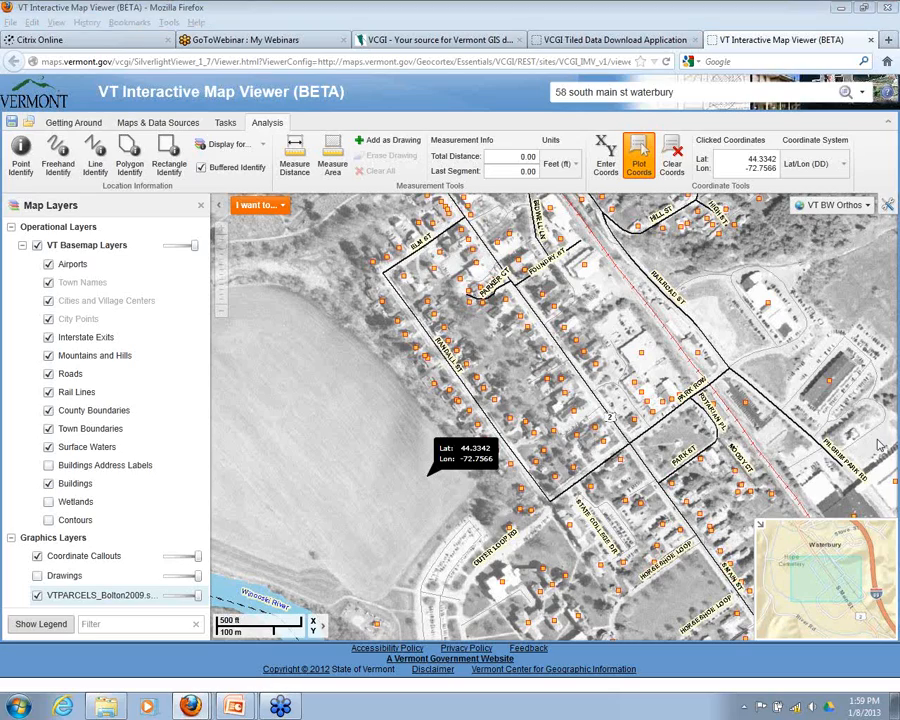